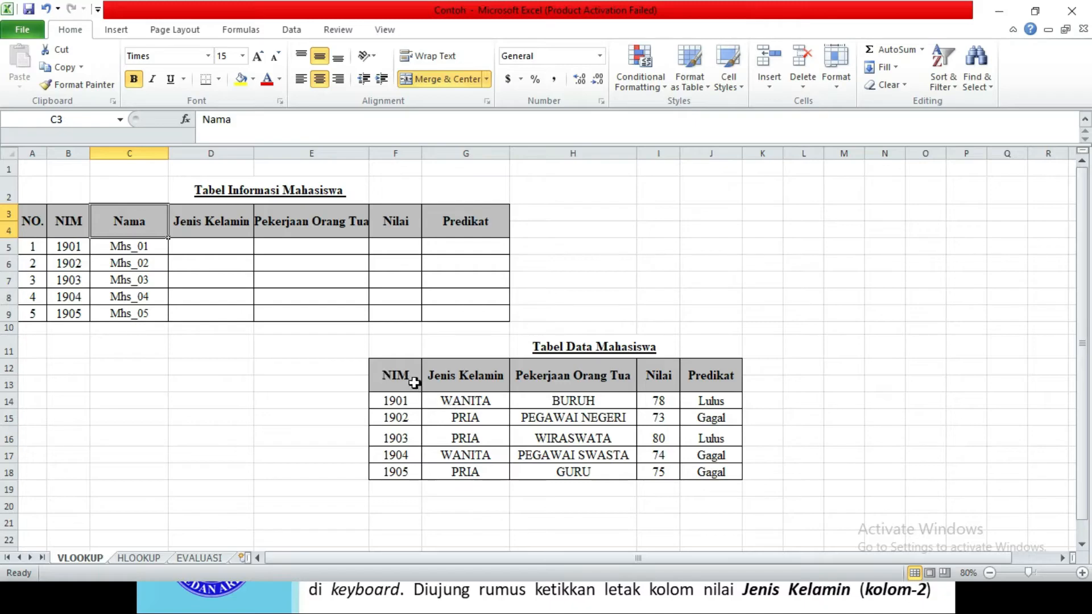
# Step: Begin a VLOOKUP formula in the first Jenis Kelamin cell, D5, with the NIM in B5 as the lookup value
pyautogui.moveTo(472, 377); pyautogui.dragTo(465, 482)
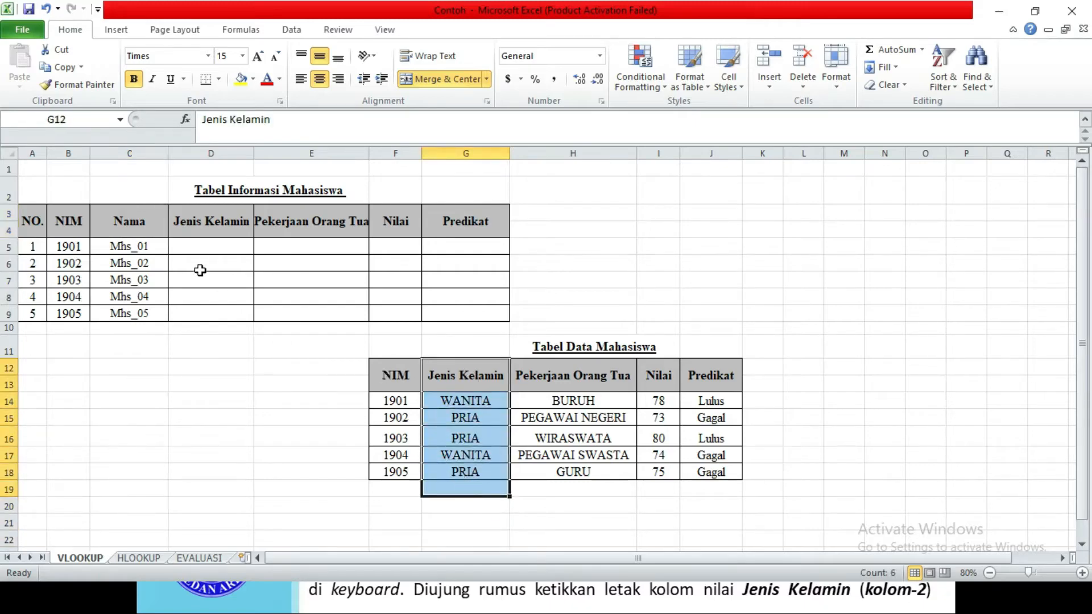
pyautogui.click(194, 247)
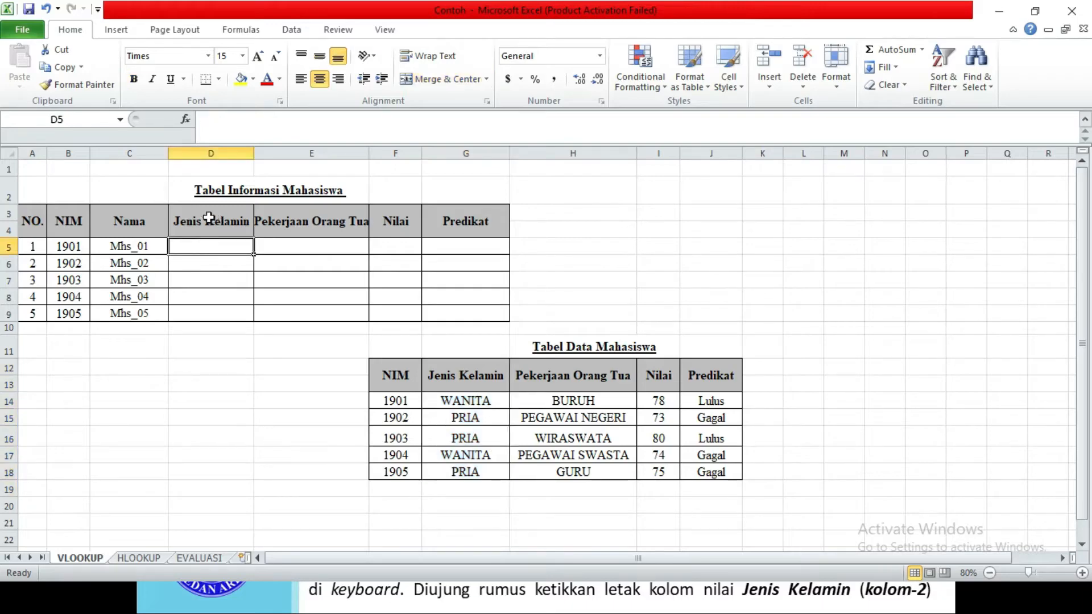
pyautogui.write('=')
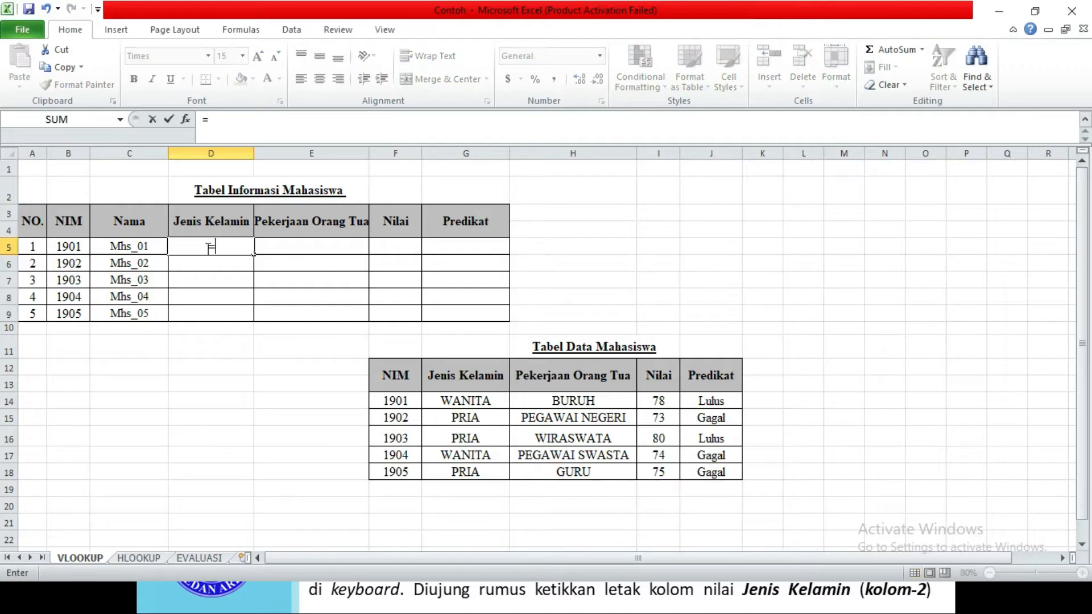
pyautogui.write('vlo')
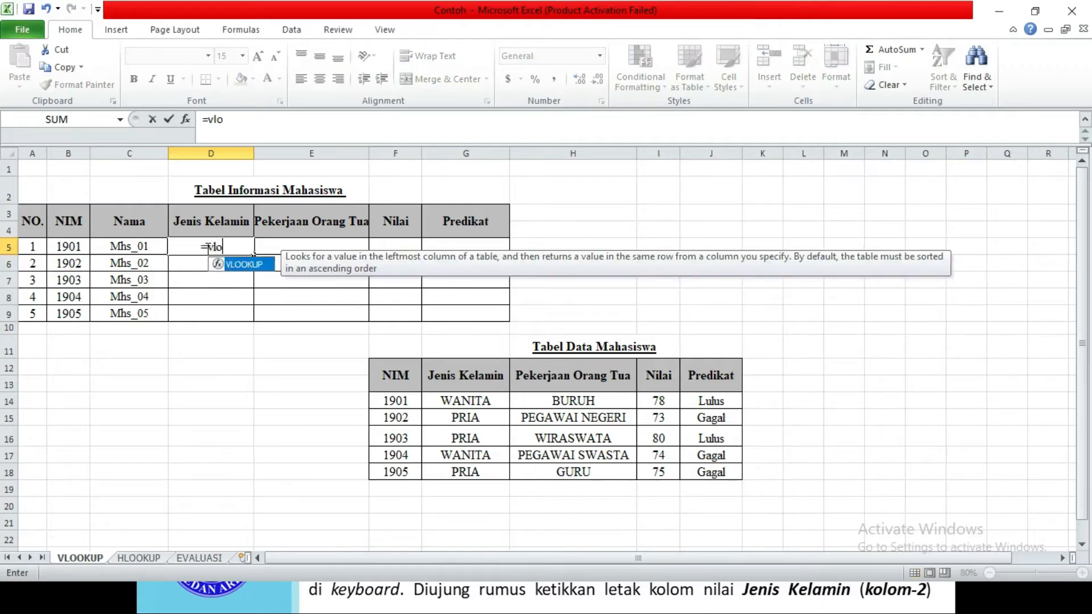
pyautogui.press('Tab')
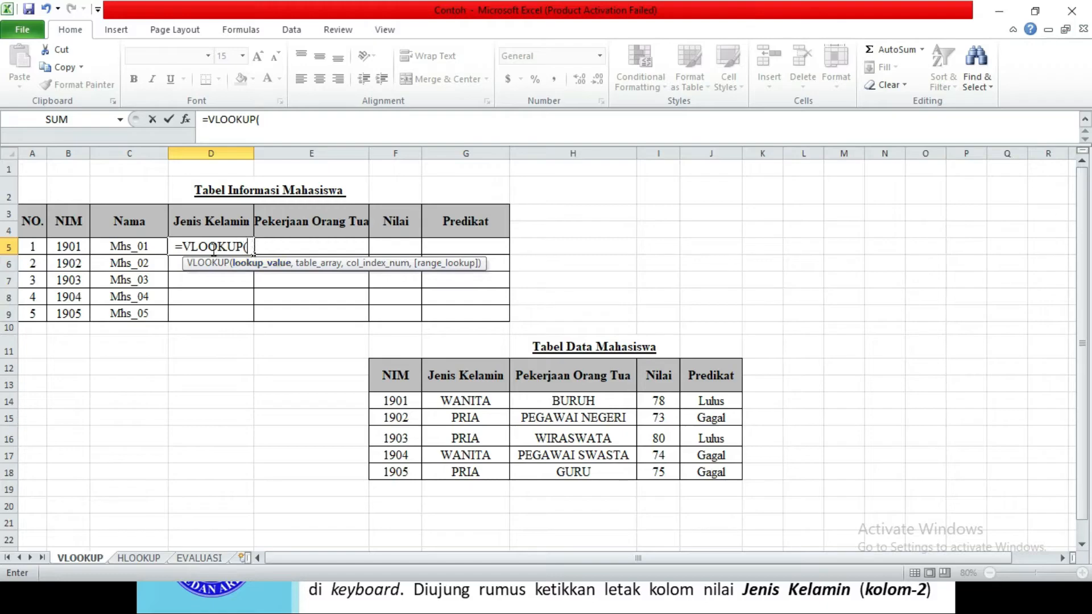
pyautogui.click(66, 247)
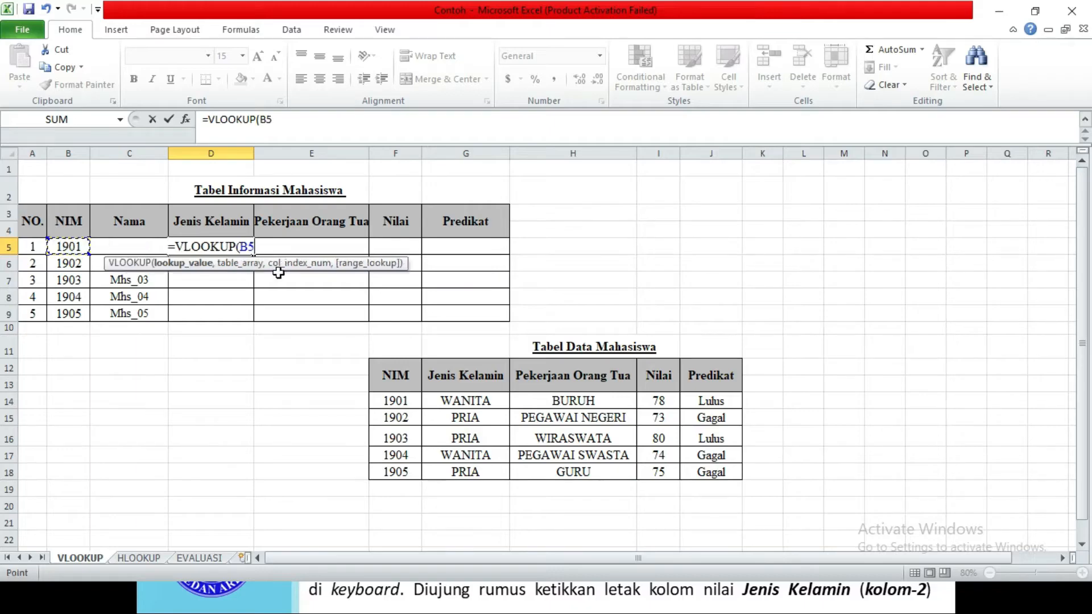
pyautogui.write(',')
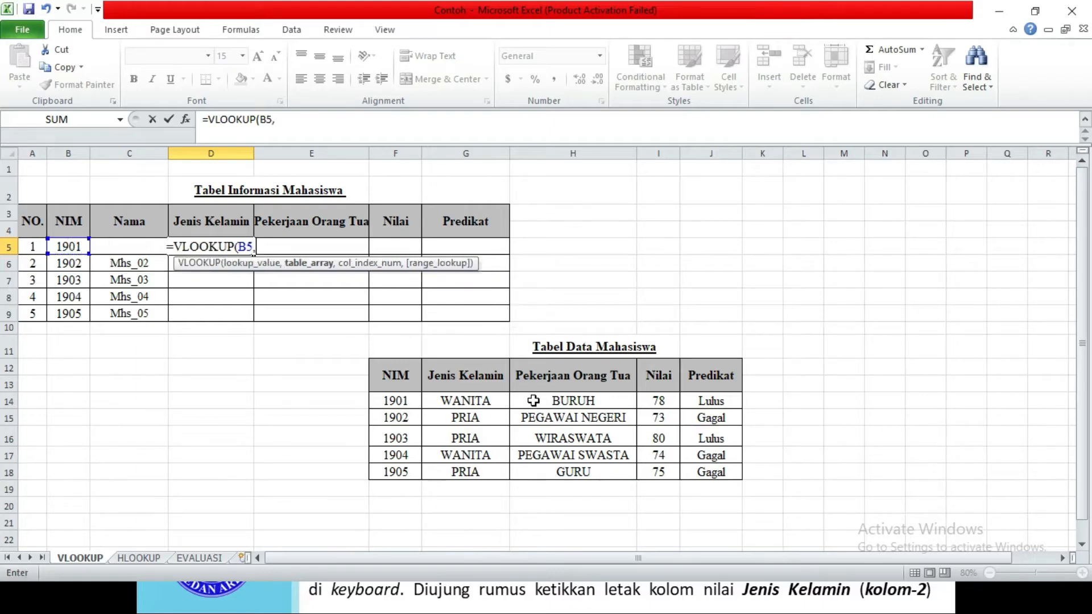
# Step: Complete the D5 formula with the absolute table range $F$14:$J$18 and column index 2, and fill it down to D9
pyautogui.click(397, 403)
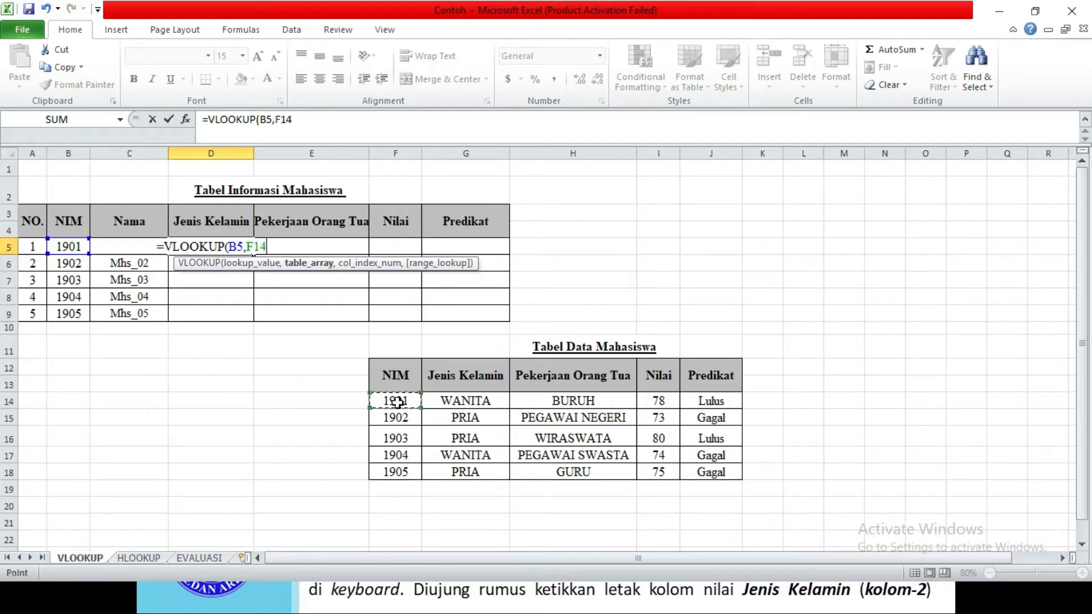
pyautogui.moveTo(397, 402); pyautogui.dragTo(700, 471)
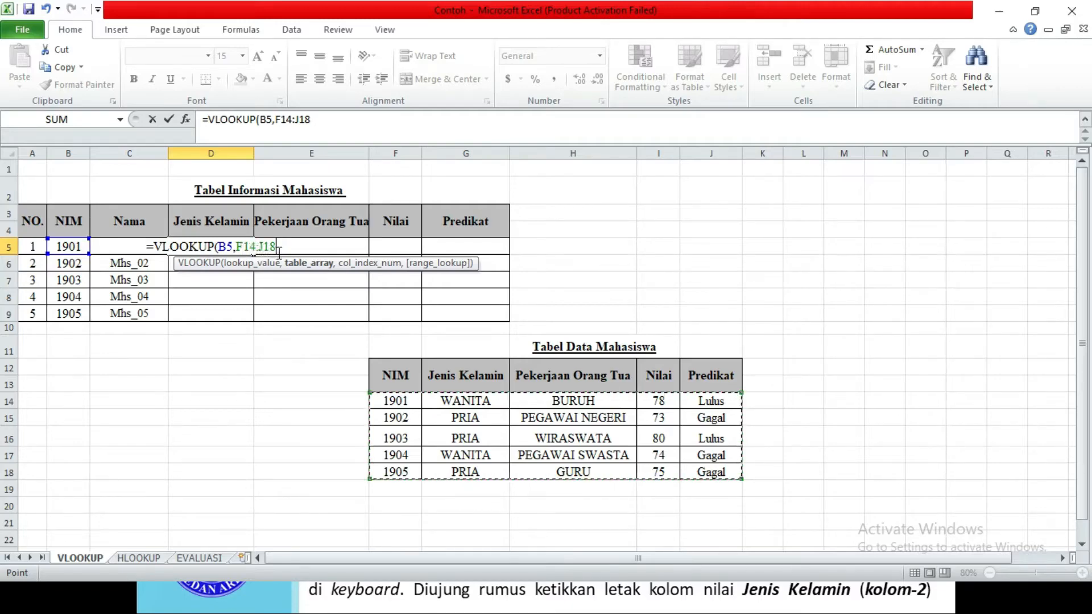
pyautogui.press('F4')
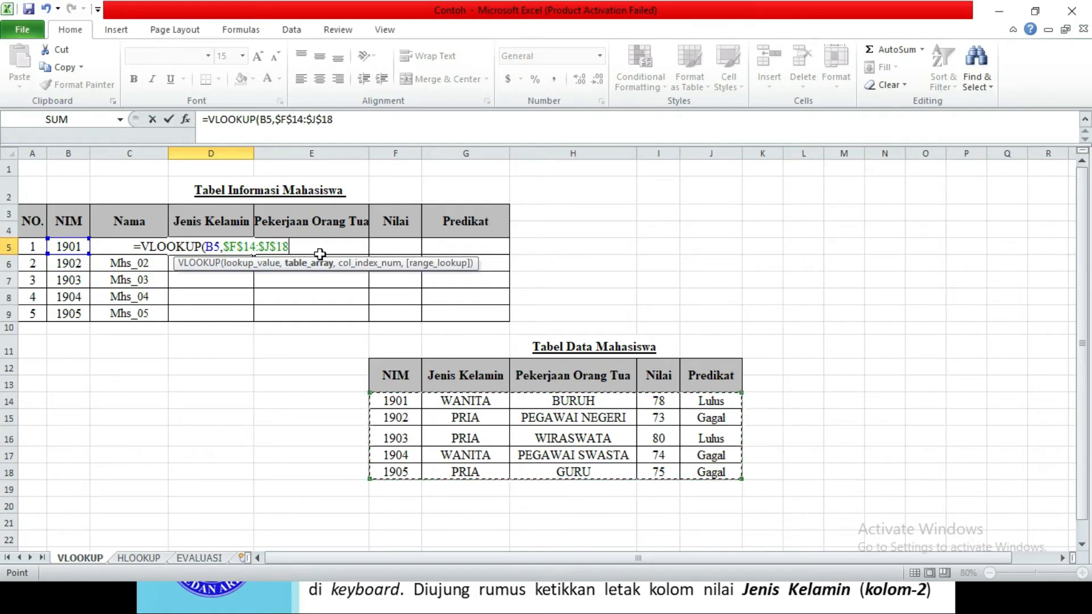
pyautogui.write(',')
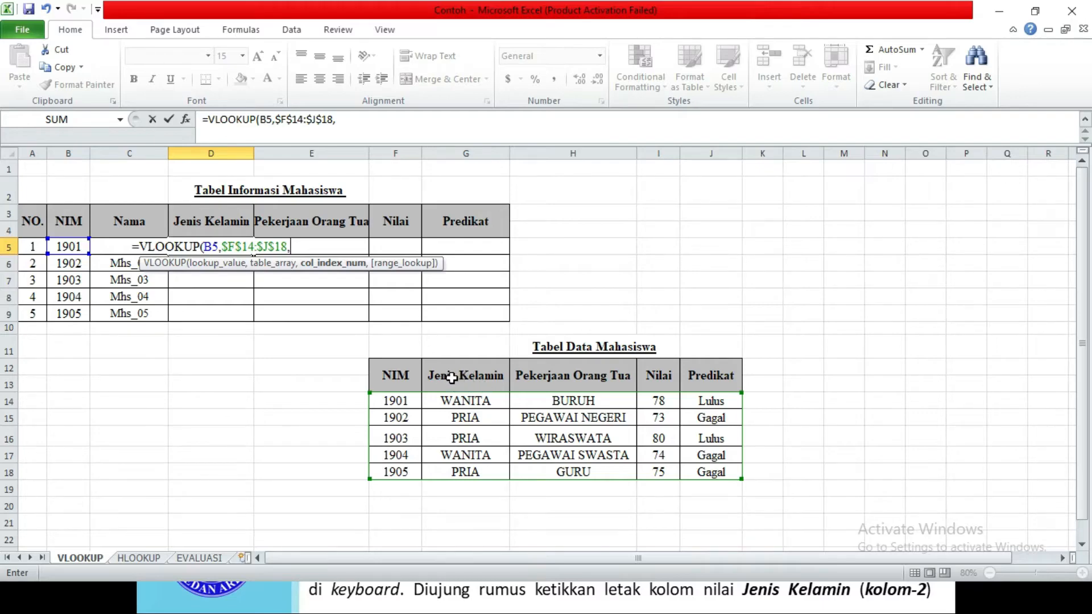
pyautogui.write('2)')
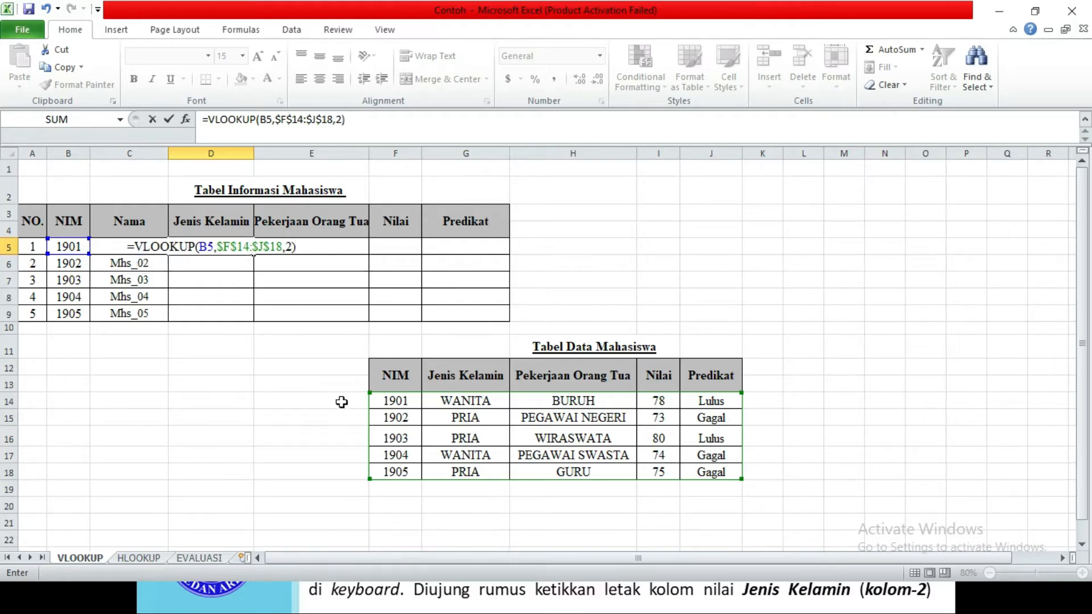
pyautogui.press('Return')
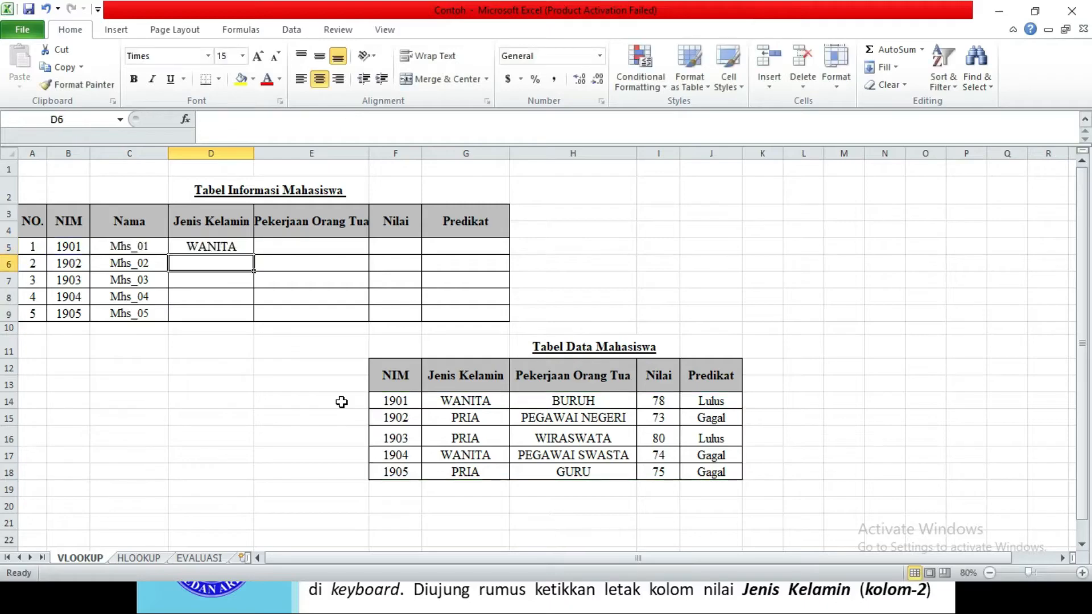
pyautogui.click(239, 247)
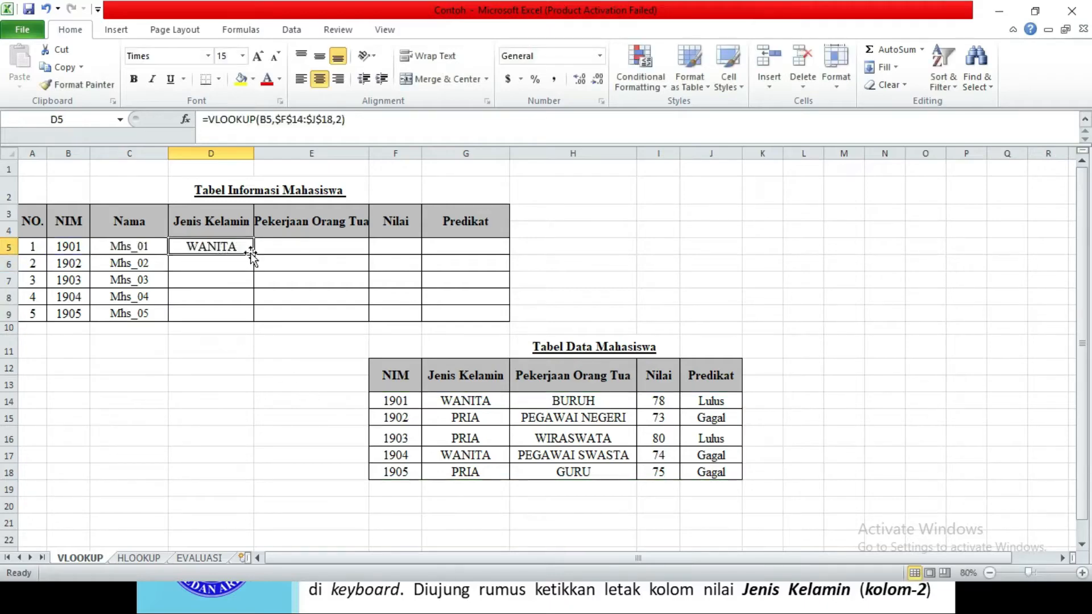
pyautogui.moveTo(255, 256); pyautogui.dragTo(246, 317)
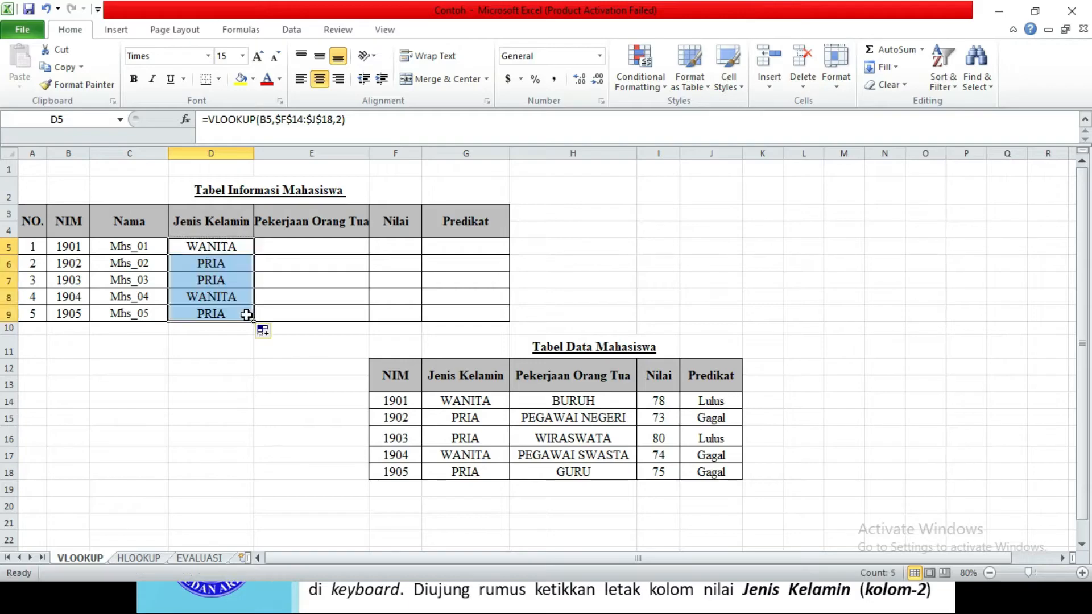
# Step: Begin a VLOOKUP formula in the first Pekerjaan Orang Tua cell, E5, using B5 as the lookup value
pyautogui.click(312, 249)
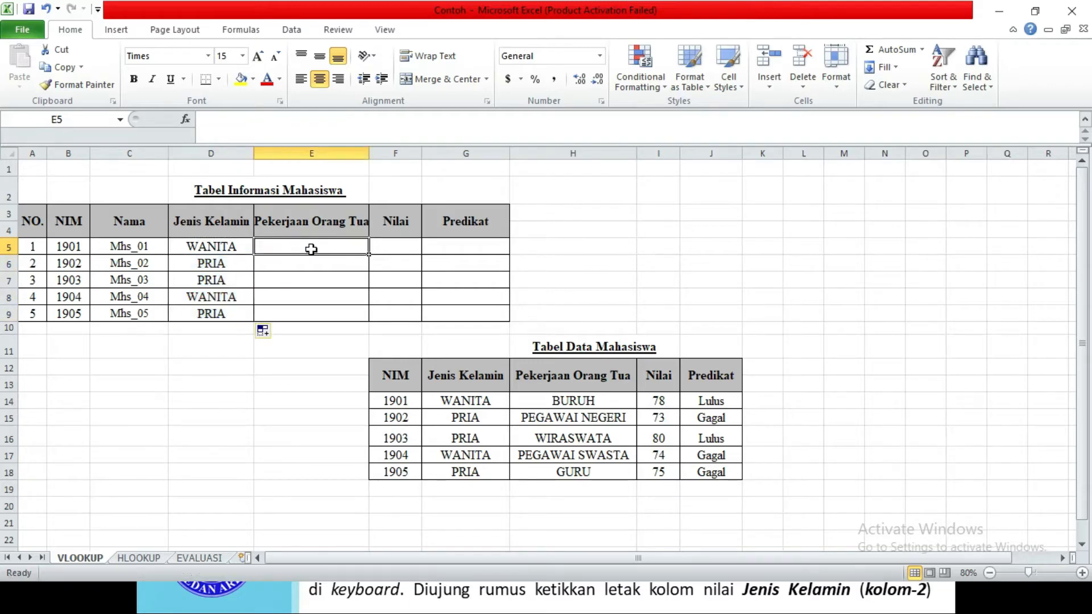
pyautogui.write('=')
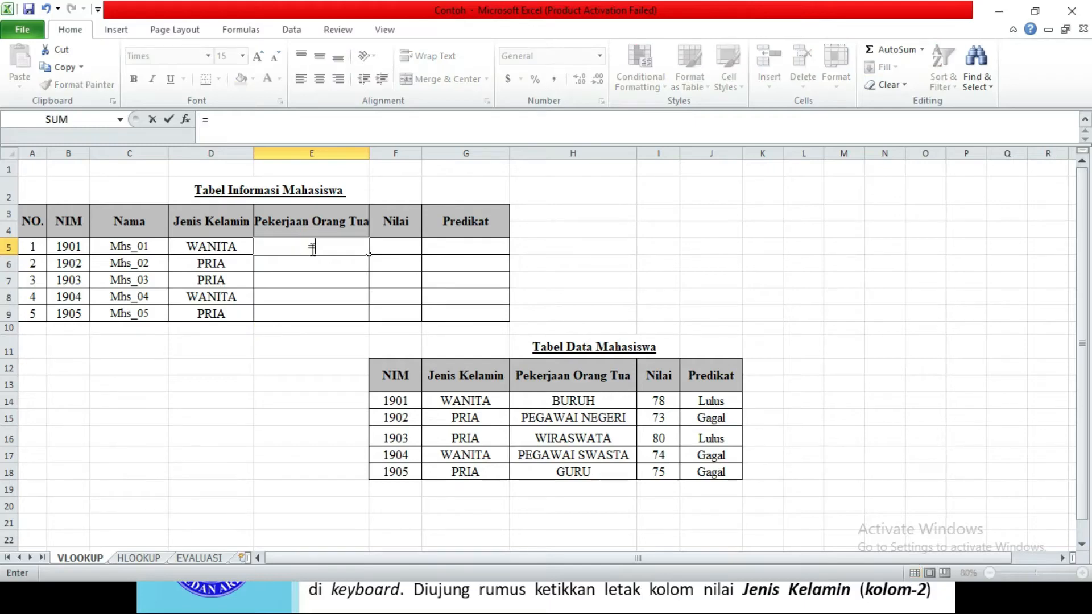
pyautogui.write('vl')
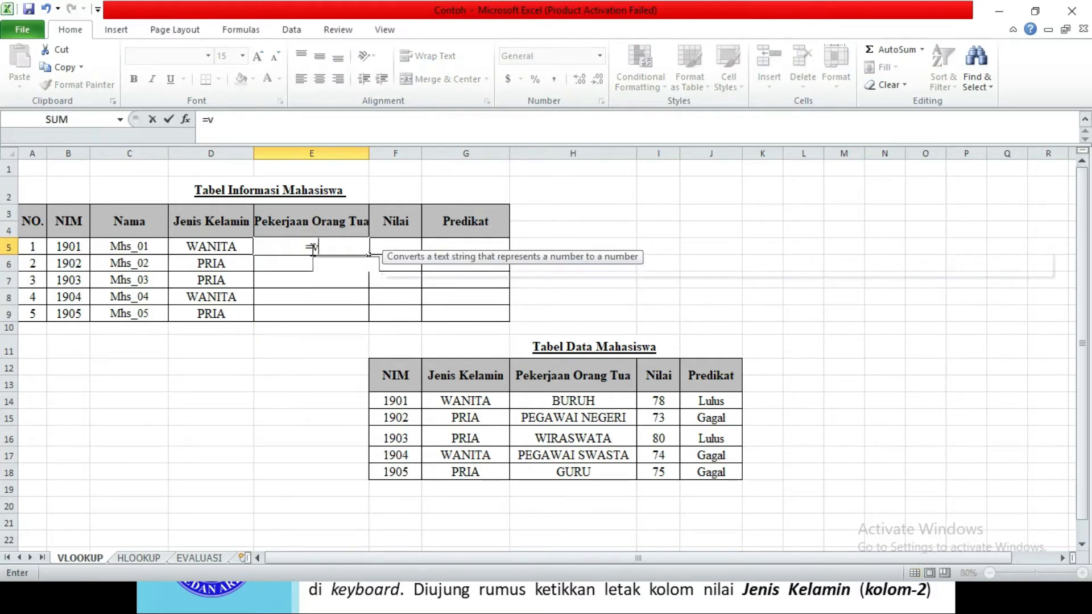
pyautogui.press('Tab')
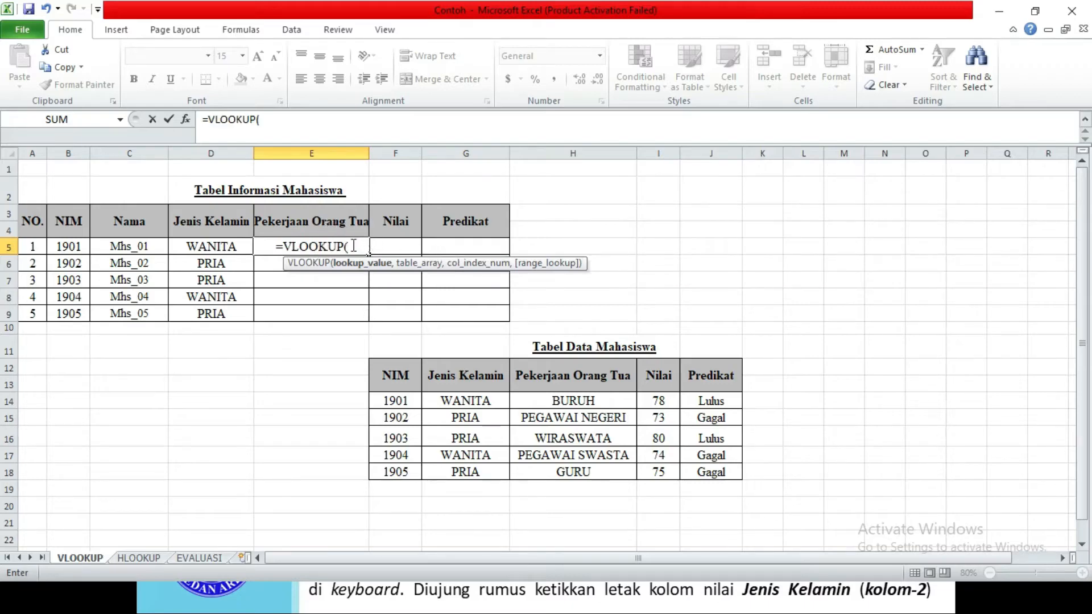
pyautogui.click(72, 248)
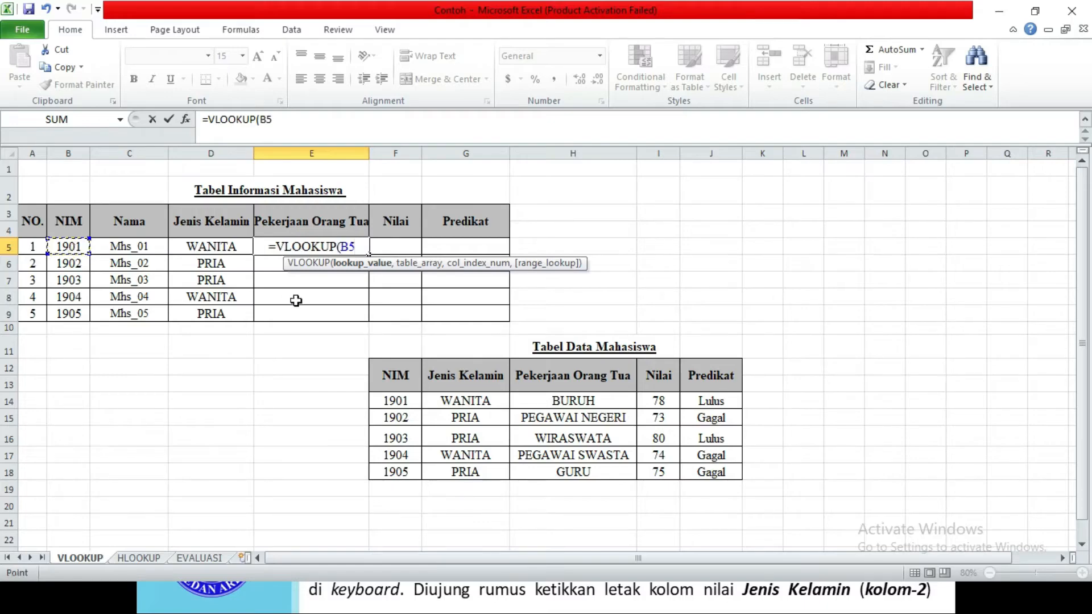
pyautogui.write(',')
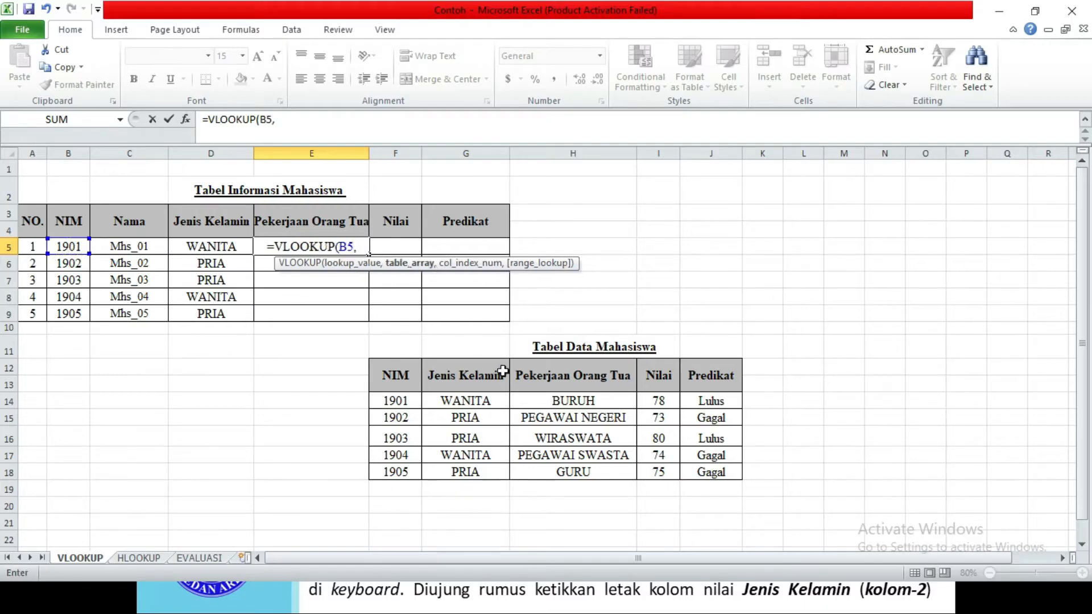
# Step: Finish the E5 formula with the absolute table range $F$14:$J$18 and column index 3, and fill it down to E9
pyautogui.moveTo(397, 402); pyautogui.dragTo(715, 473)
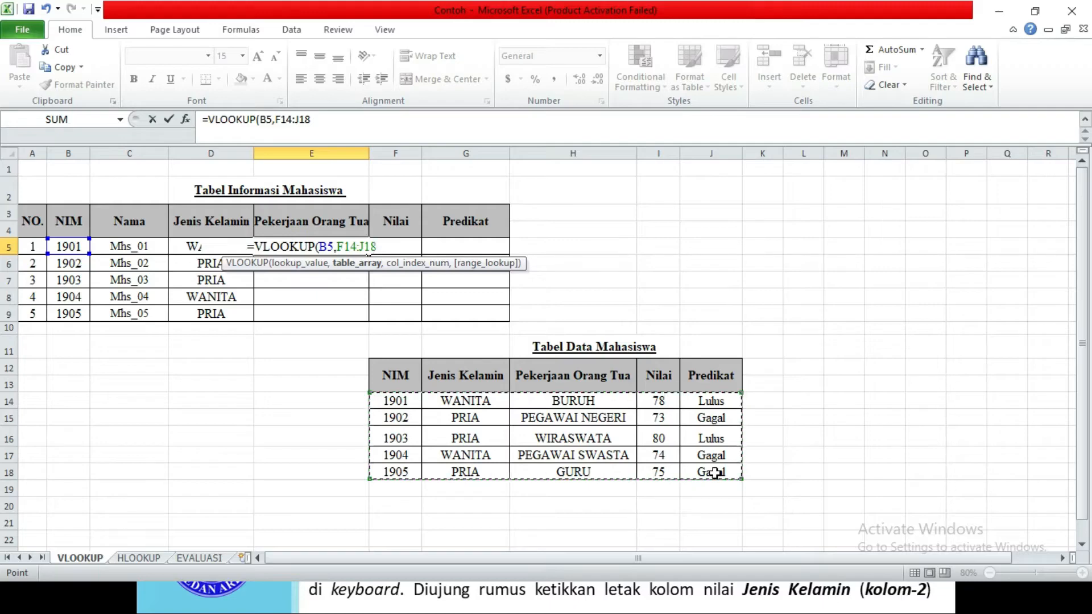
pyautogui.press('F4')
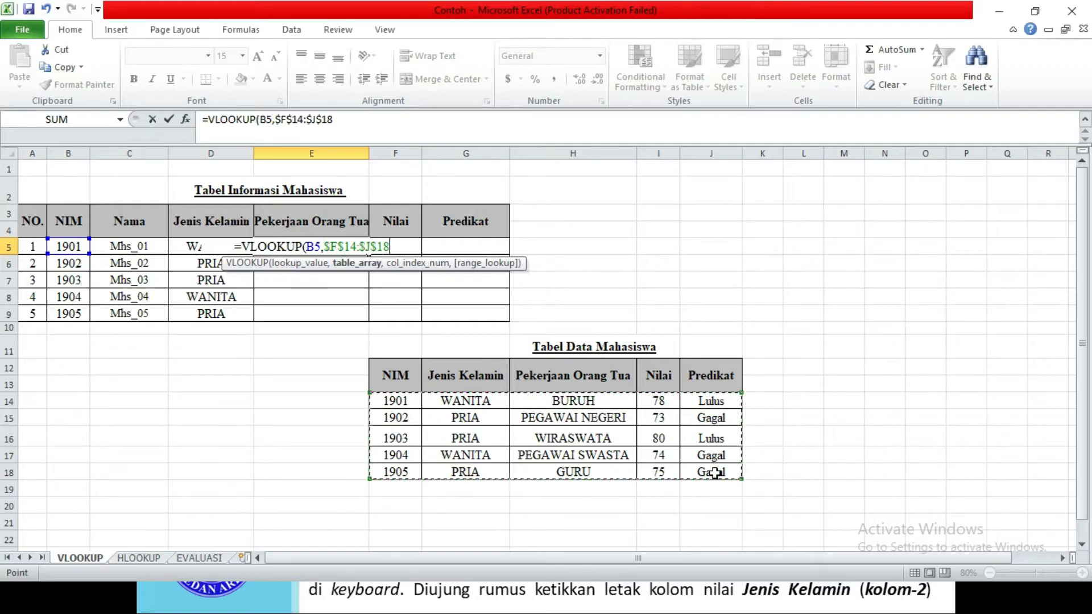
pyautogui.write(',')
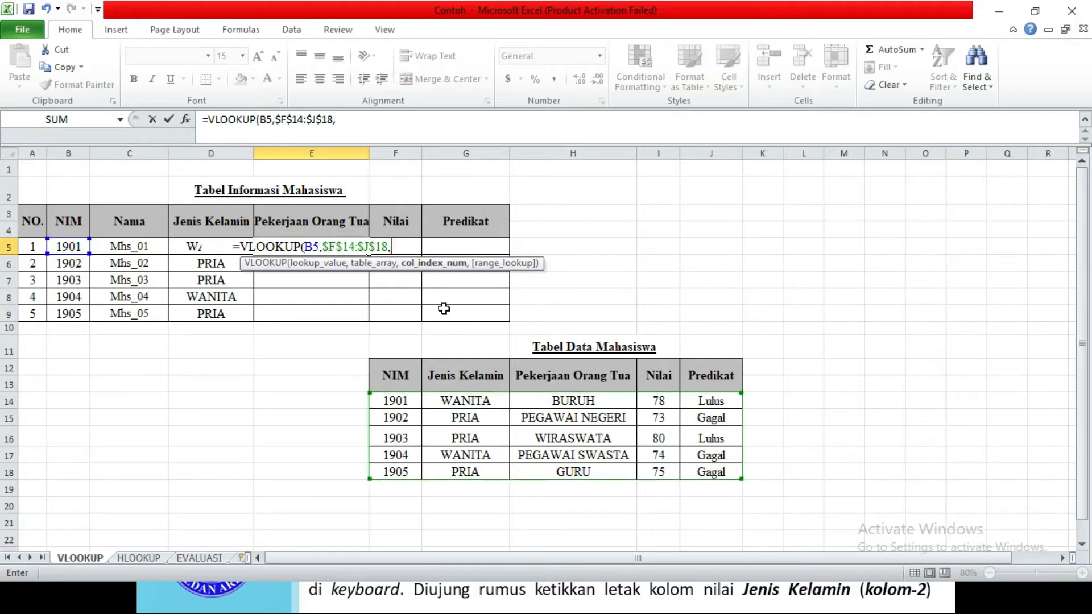
pyautogui.write('3)')
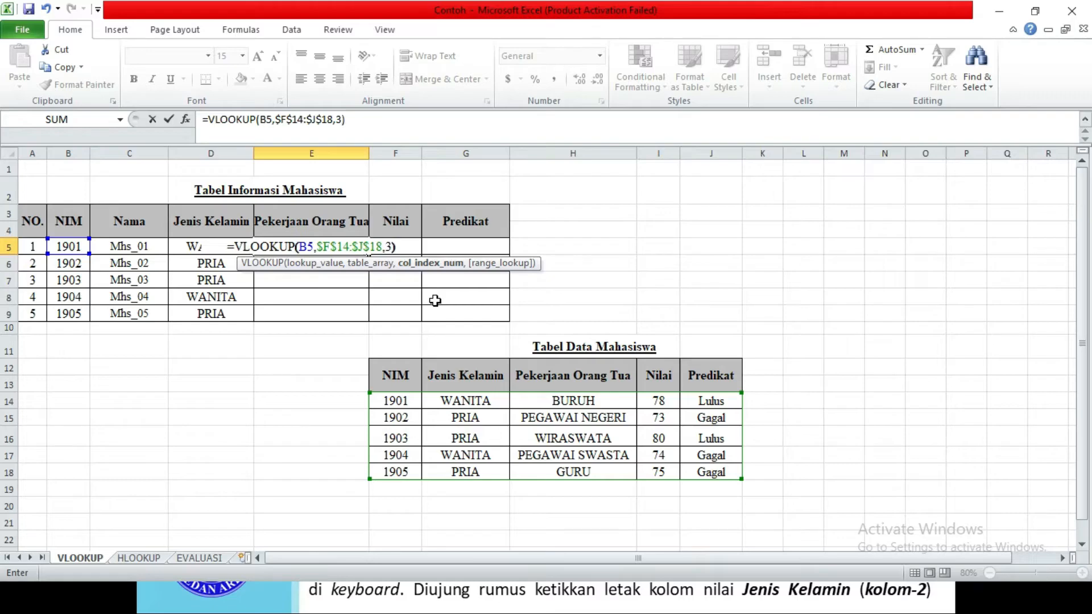
pyautogui.press('Return')
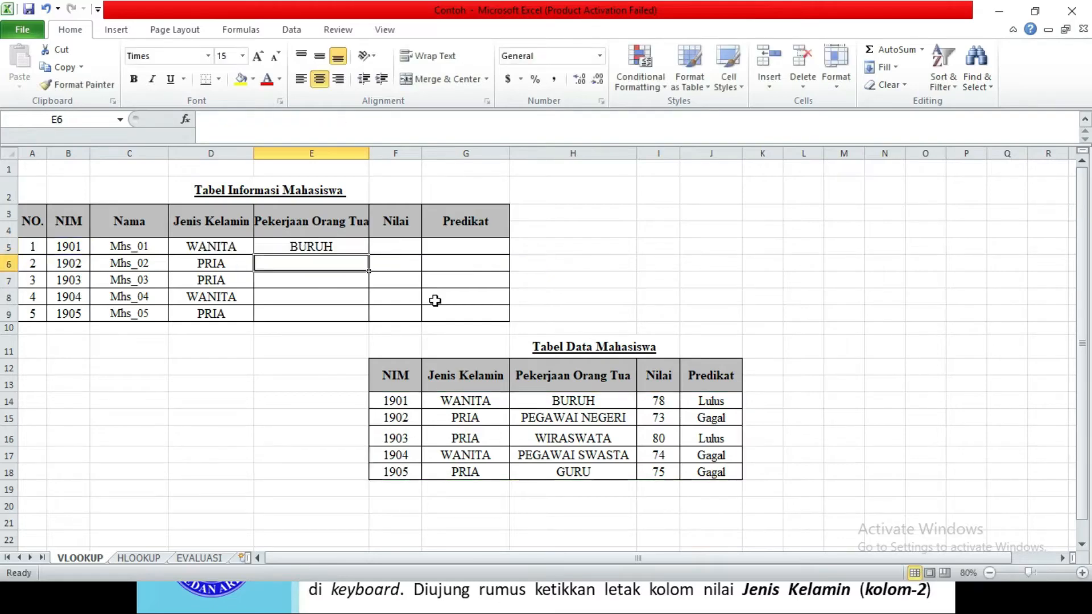
pyautogui.click(332, 246)
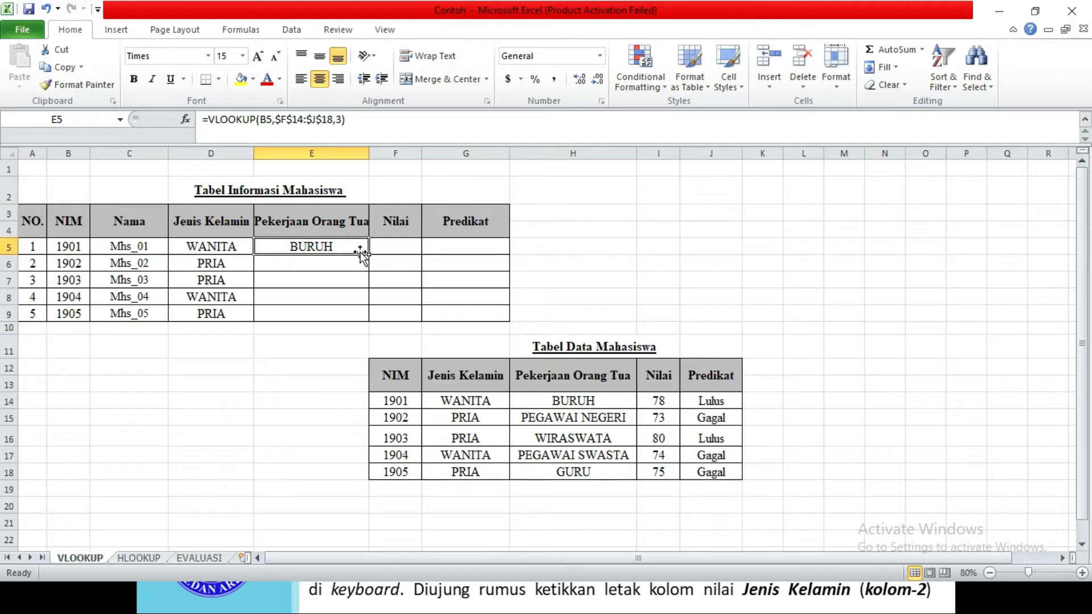
pyautogui.moveTo(369, 255); pyautogui.dragTo(364, 327)
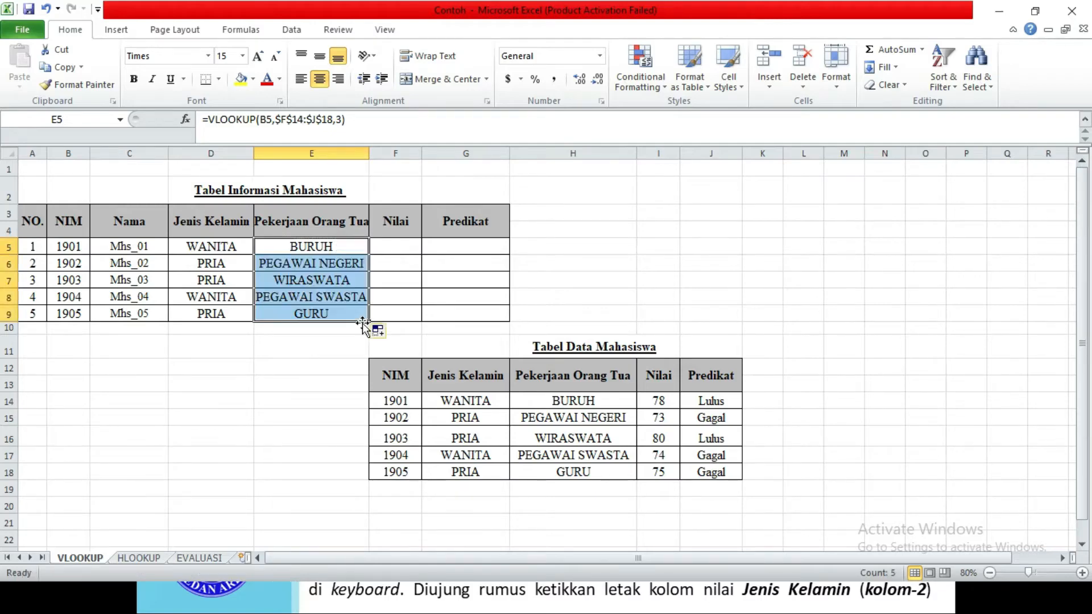
# Step: Begin a VLOOKUP formula in the first Nilai cell, F5, with the NIM in B5 as the lookup value
pyautogui.click(398, 250)
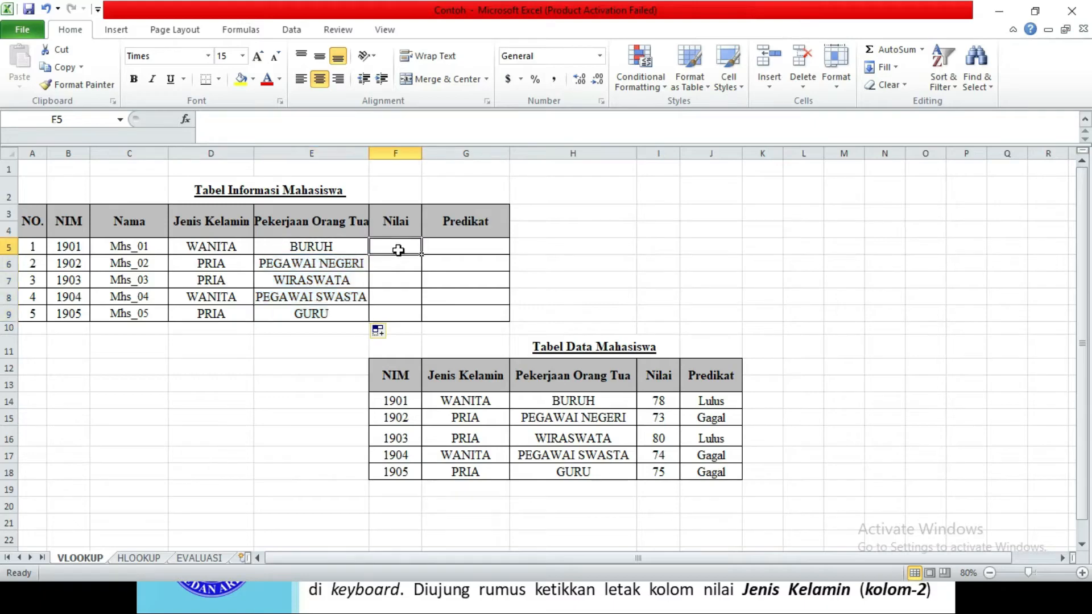
pyautogui.write('=vlo')
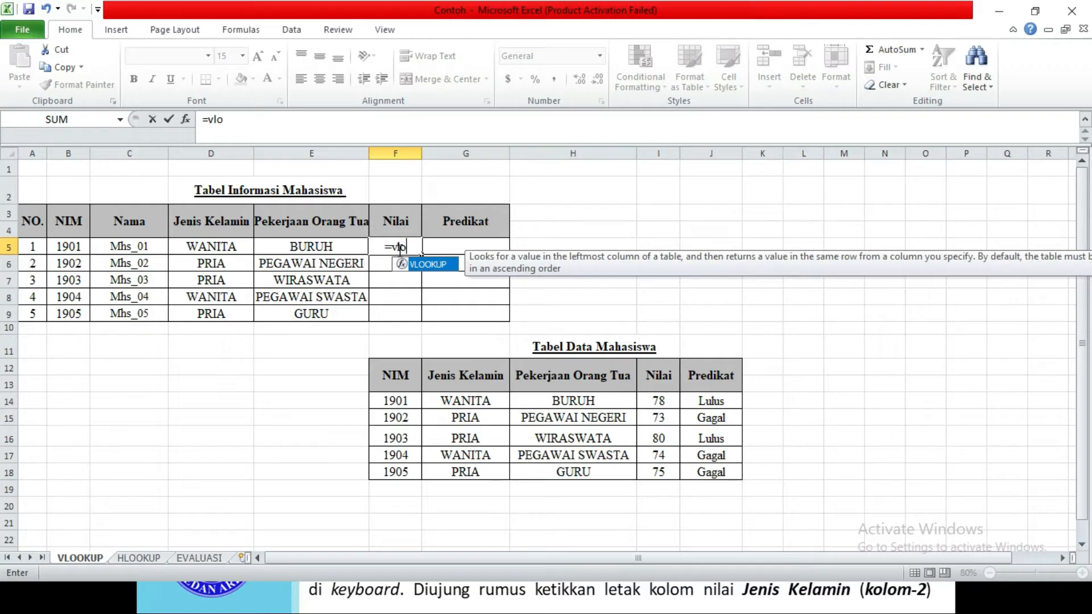
pyautogui.press('Tab')
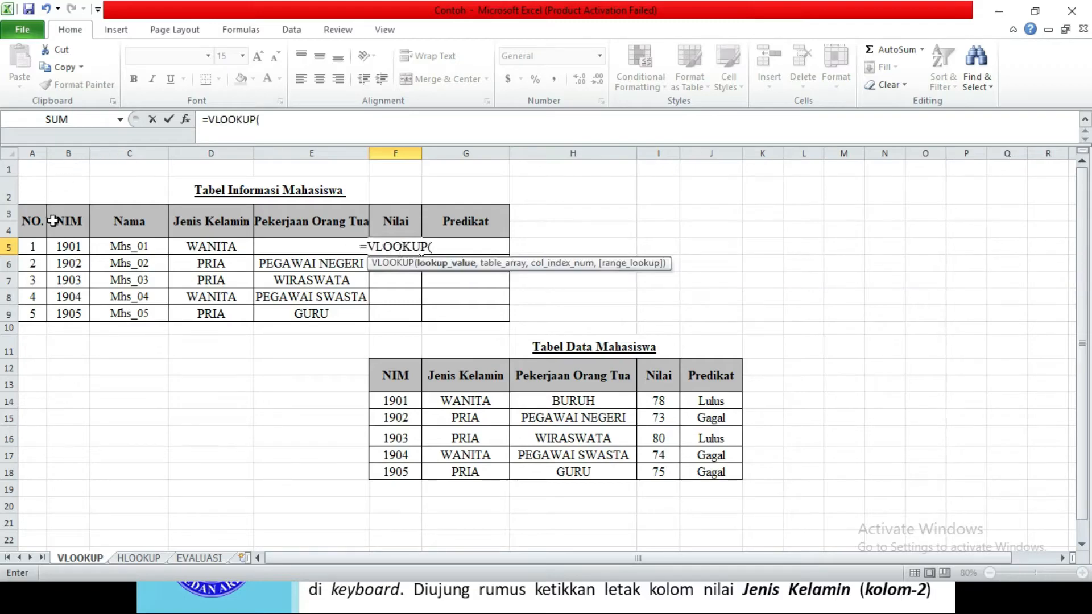
pyautogui.click(73, 249)
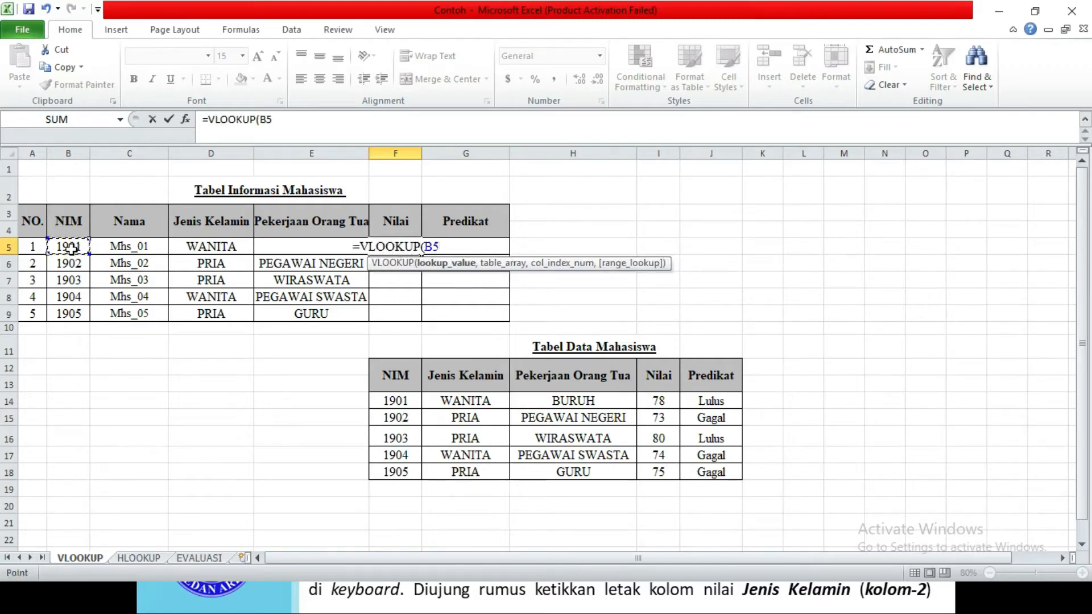
pyautogui.write(',')
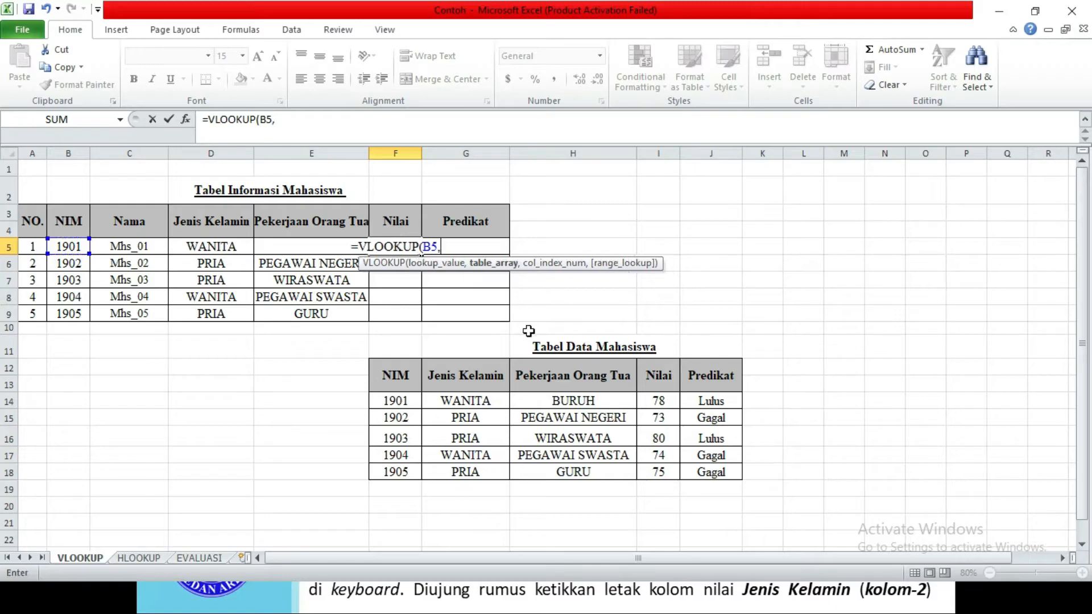
# Step: Complete the F5 formula with the absolute table range $F$14:$J$18 and column index 4, and fill it down to F9
pyautogui.moveTo(394, 402); pyautogui.dragTo(698, 472)
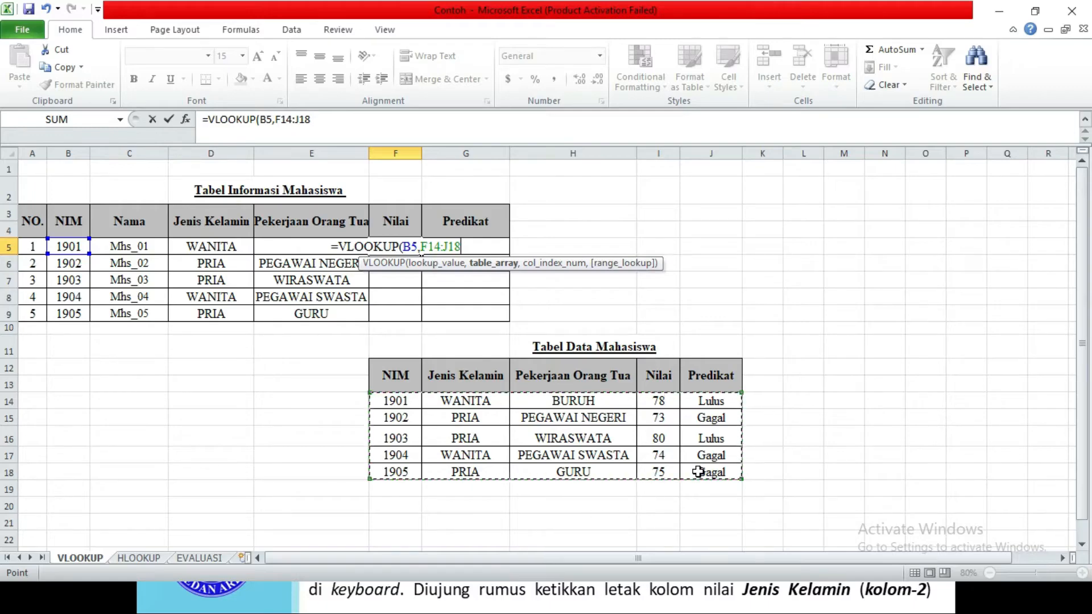
pyautogui.press('F4')
pyautogui.write(',')
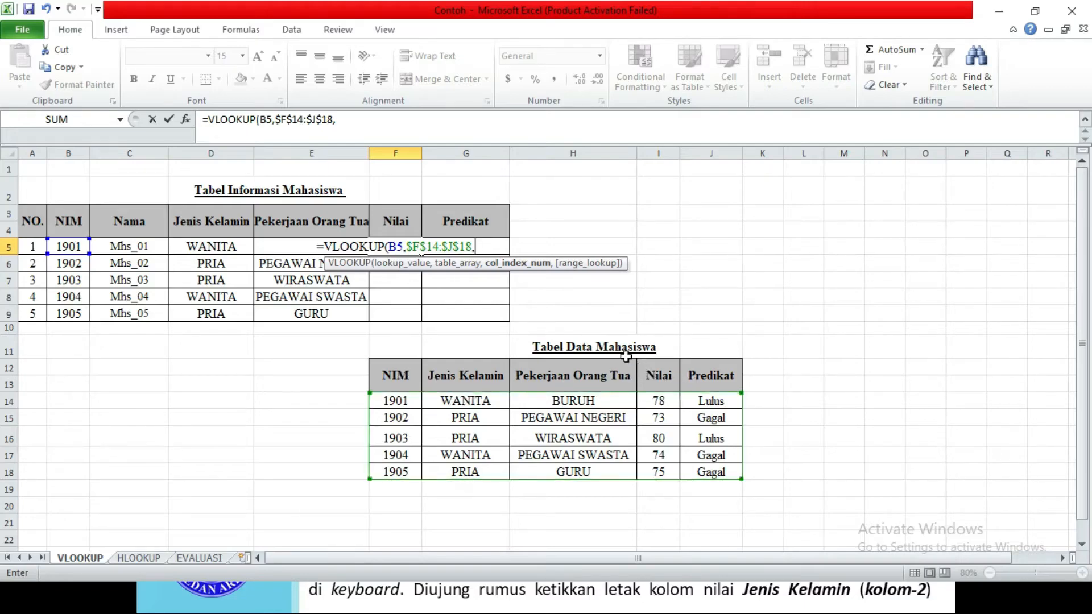
pyautogui.write('4)')
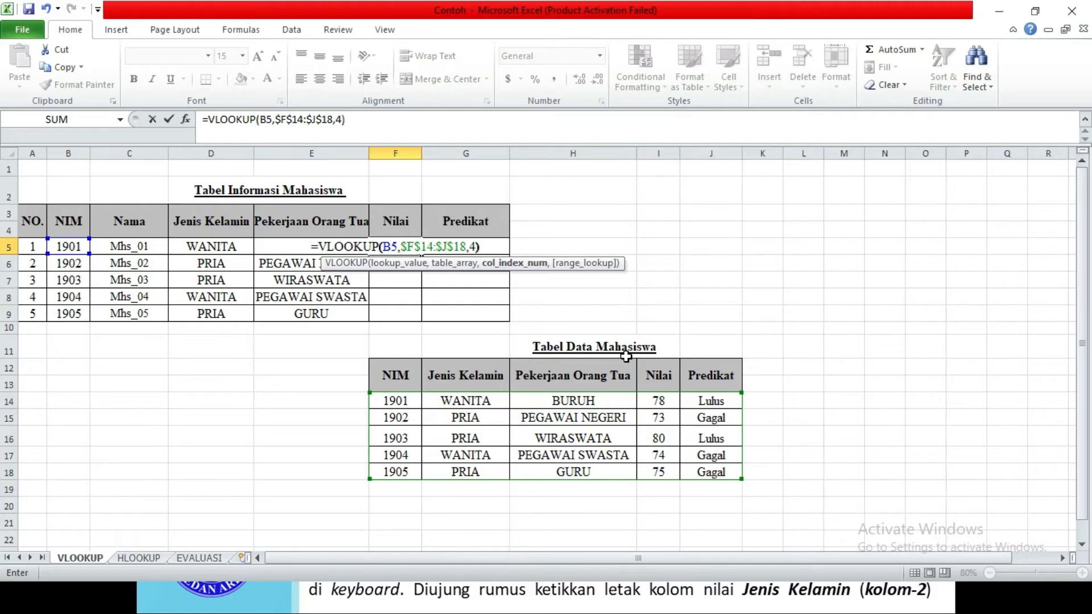
pyautogui.press('Return')
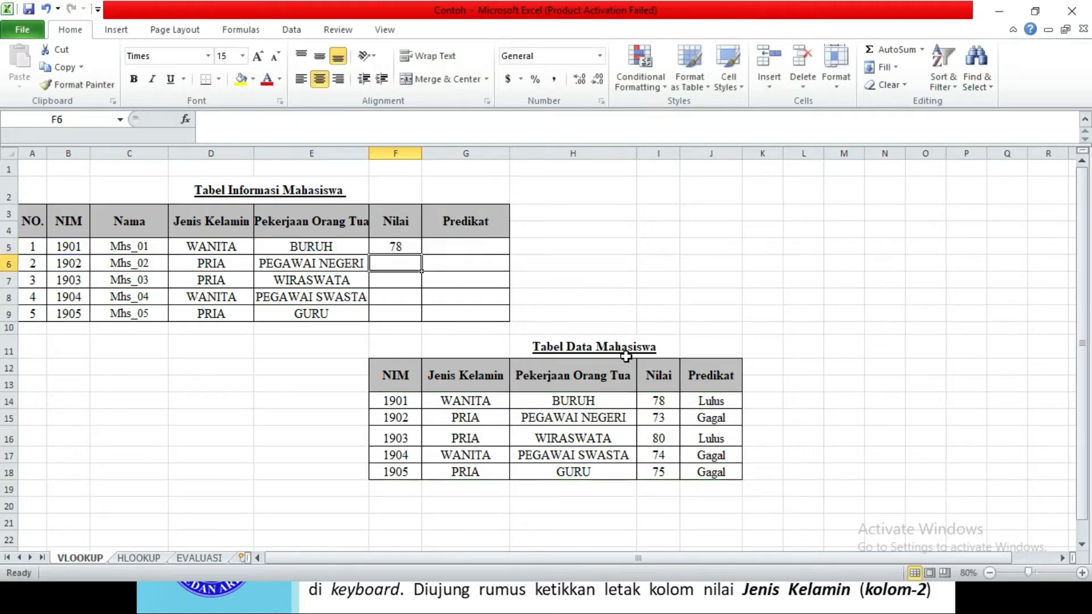
pyautogui.click(401, 247)
pyautogui.moveTo(424, 255); pyautogui.dragTo(410, 317)
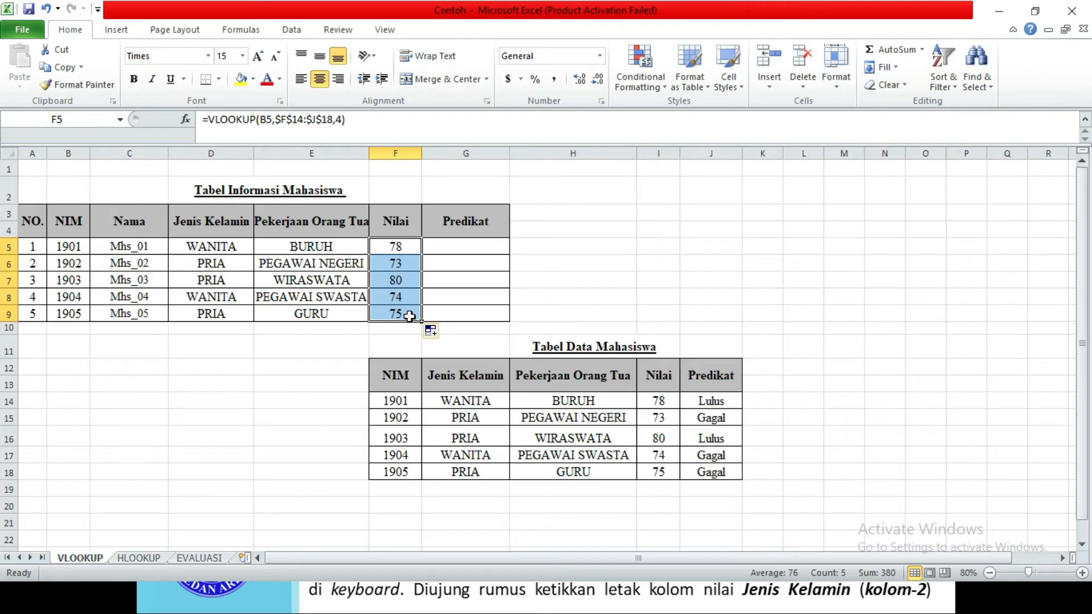
# Step: Begin a VLOOKUP formula in the first Predikat cell, G5, using B5 as the lookup value
pyautogui.click(491, 251)
pyautogui.write('=')
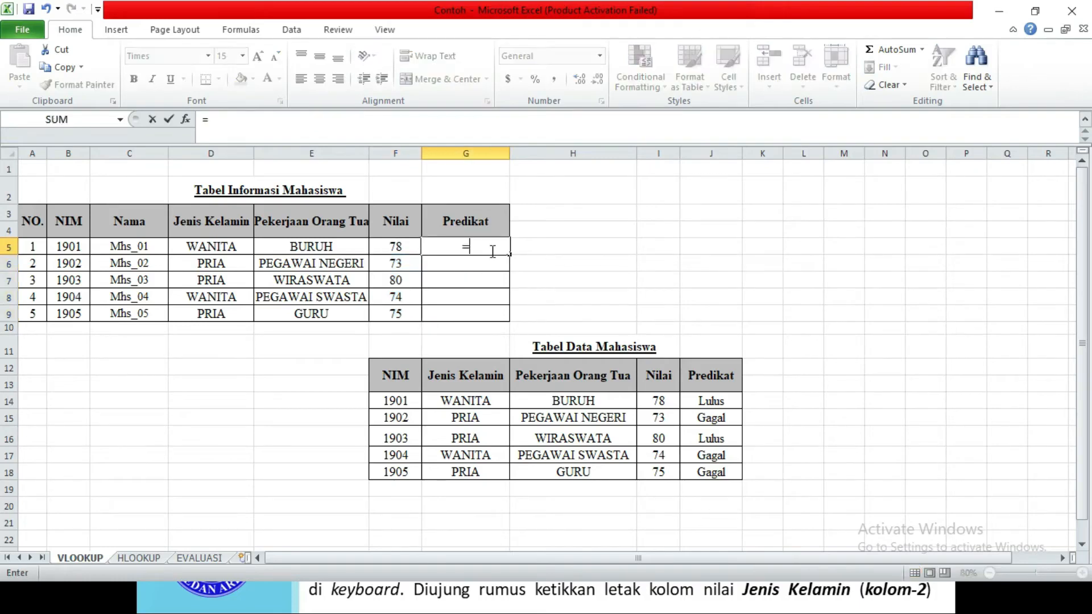
pyautogui.write('vl')
pyautogui.press('Tab')
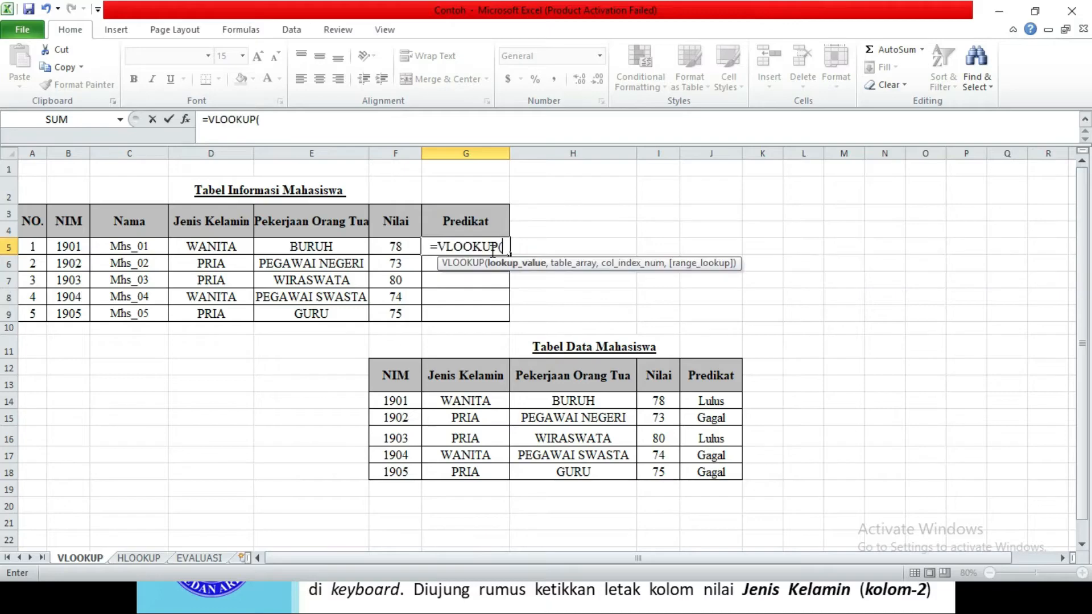
pyautogui.click(82, 245)
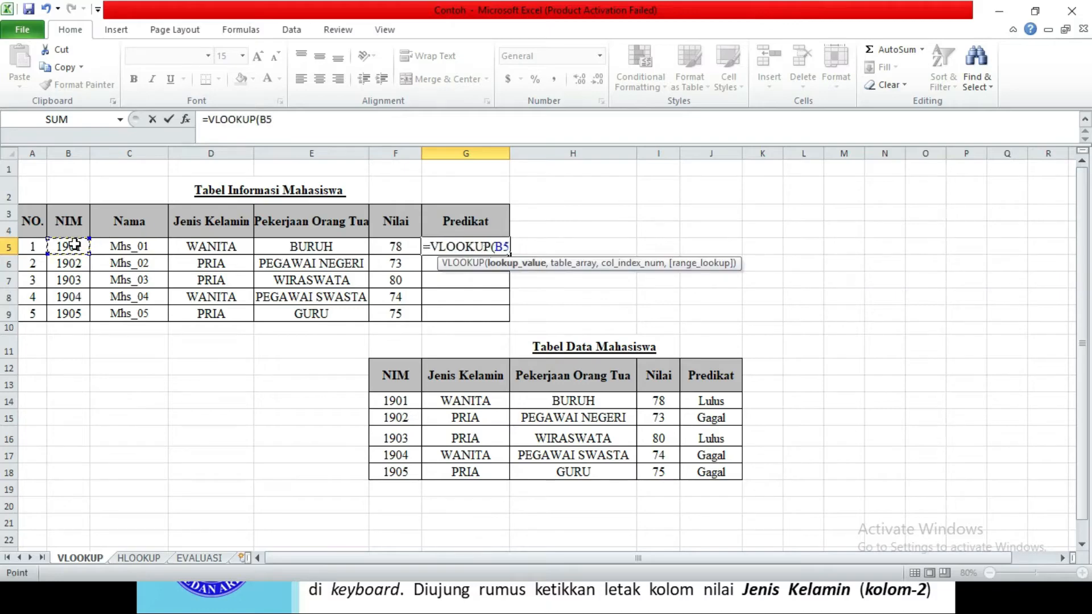
pyautogui.write(',')
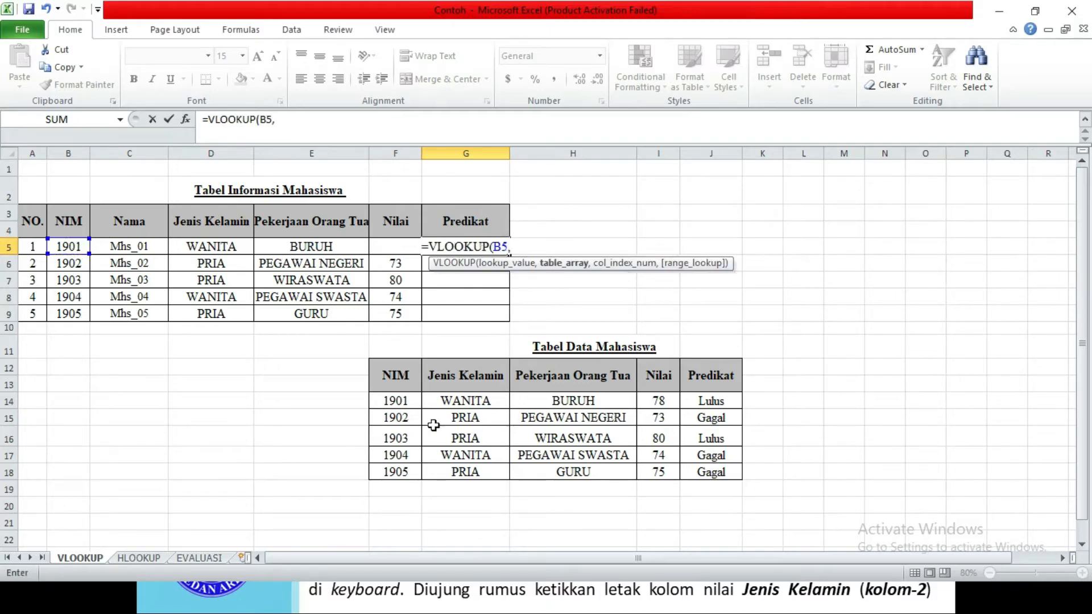
# Step: Finish the G5 formula with the absolute table range $F$14:$J$18 and column index 5, and fill it down to G9
pyautogui.moveTo(401, 401); pyautogui.dragTo(692, 472)
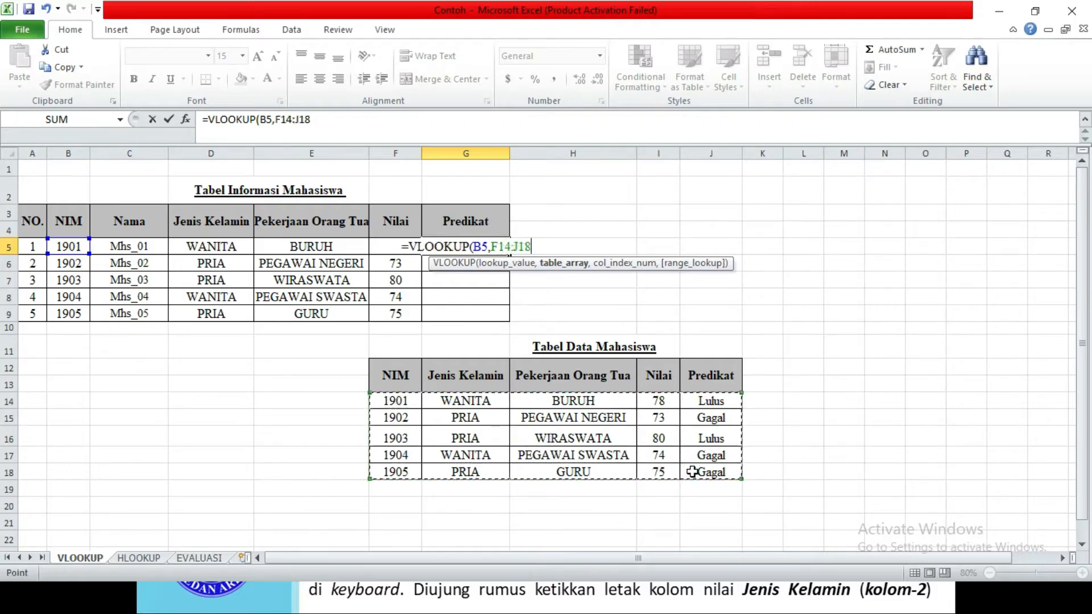
pyautogui.press('F4')
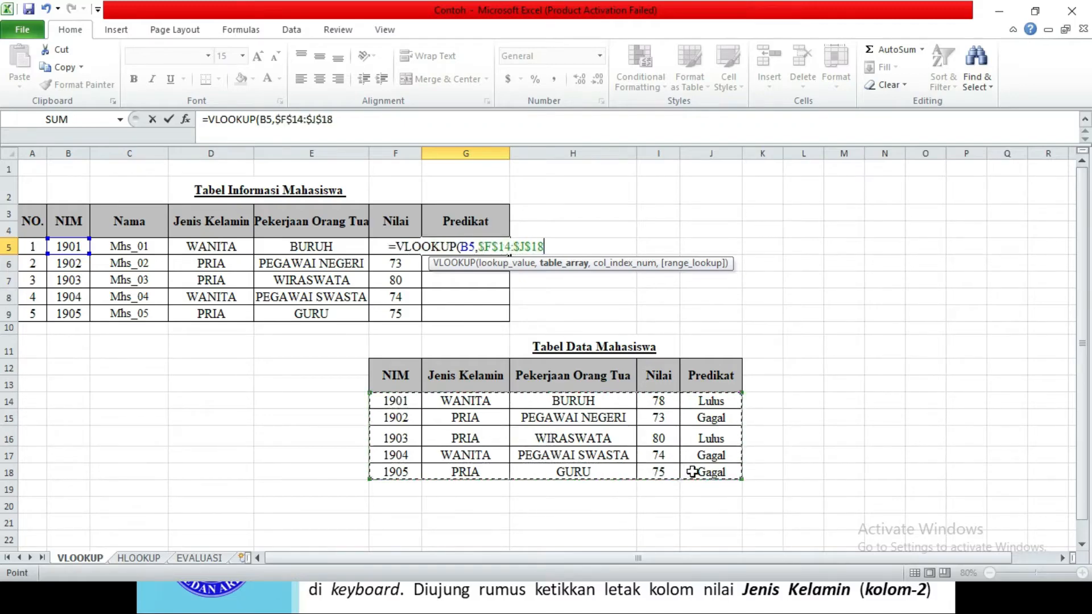
pyautogui.write(',')
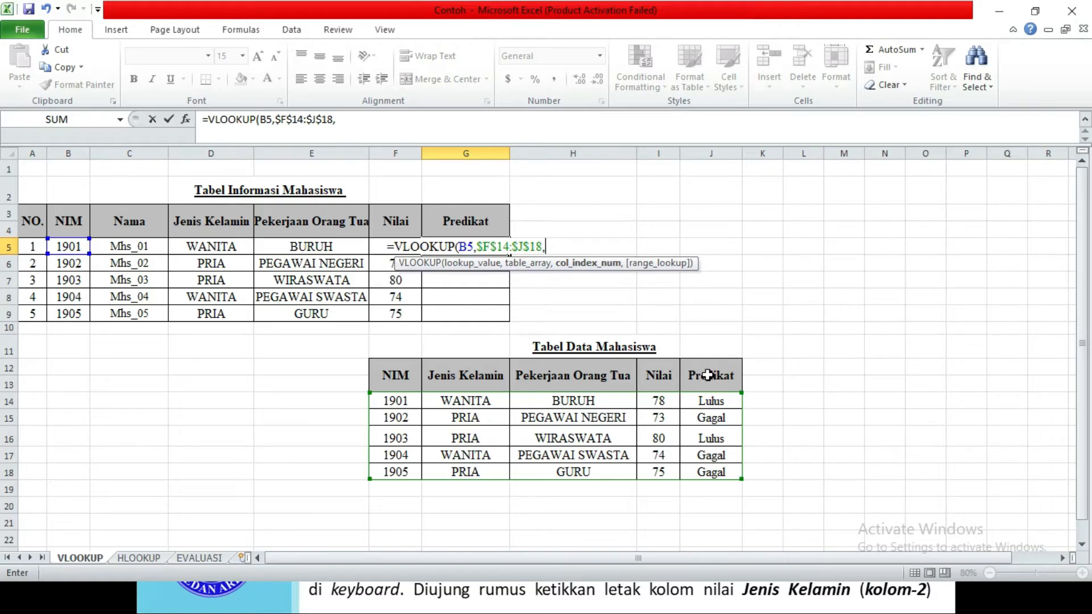
pyautogui.write('5')
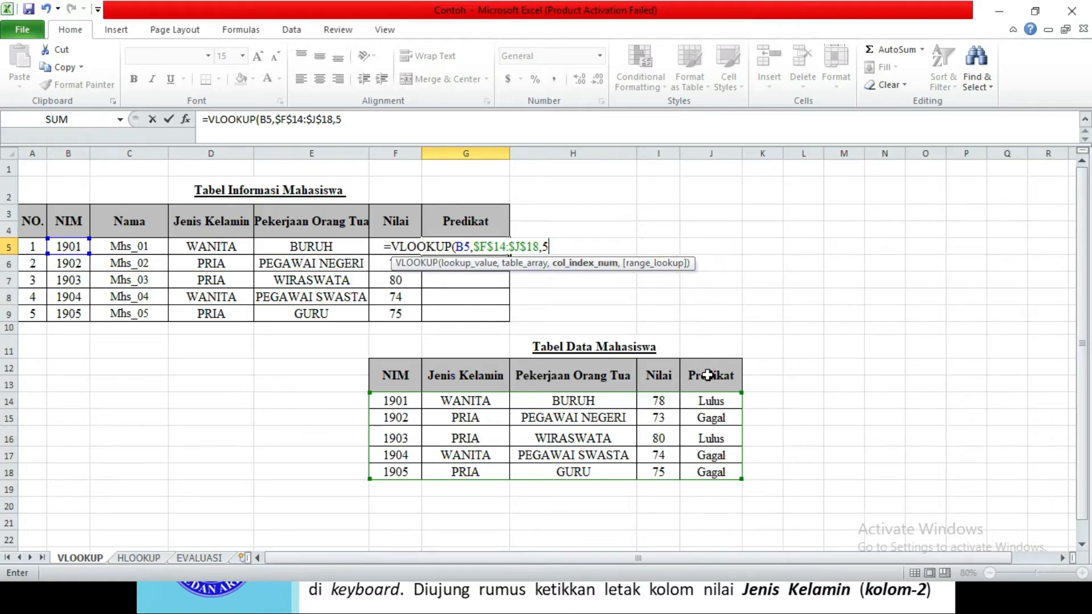
pyautogui.write(')')
pyautogui.press('Return')
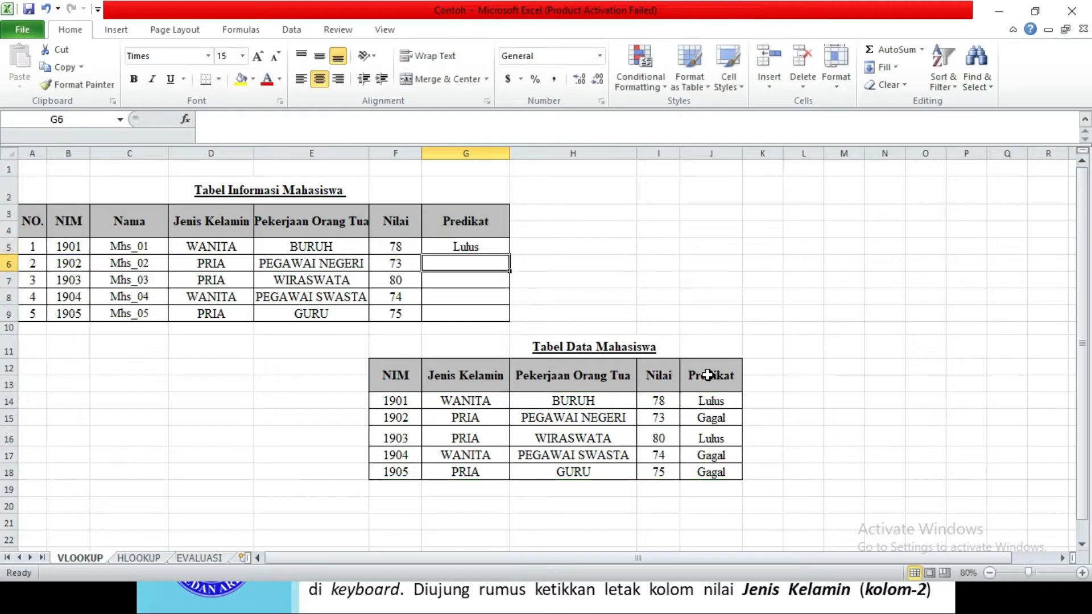
pyautogui.click(492, 248)
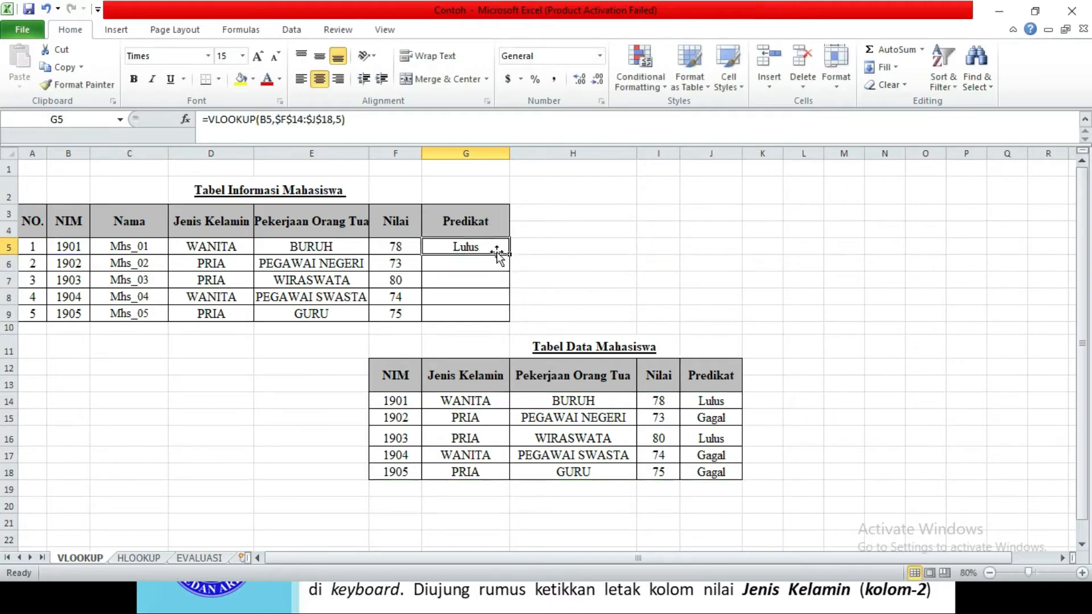
pyautogui.moveTo(509, 254); pyautogui.dragTo(509, 317)
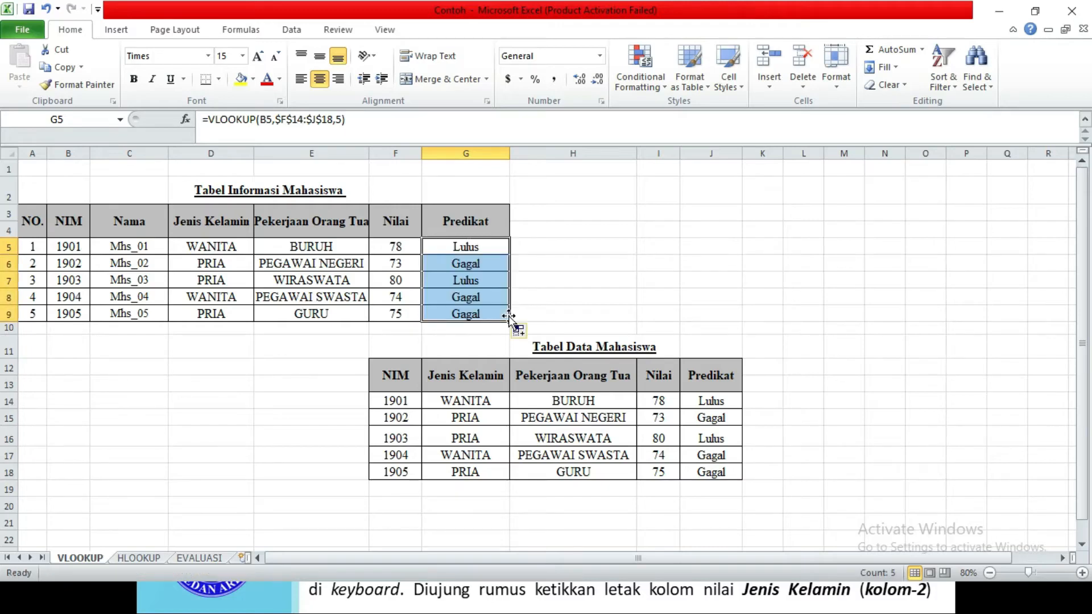
# Step: Deselect the filled cells, switch to the slide presentation and advance to the Fungsi HLOOKUP slide
pyautogui.click(326, 367)
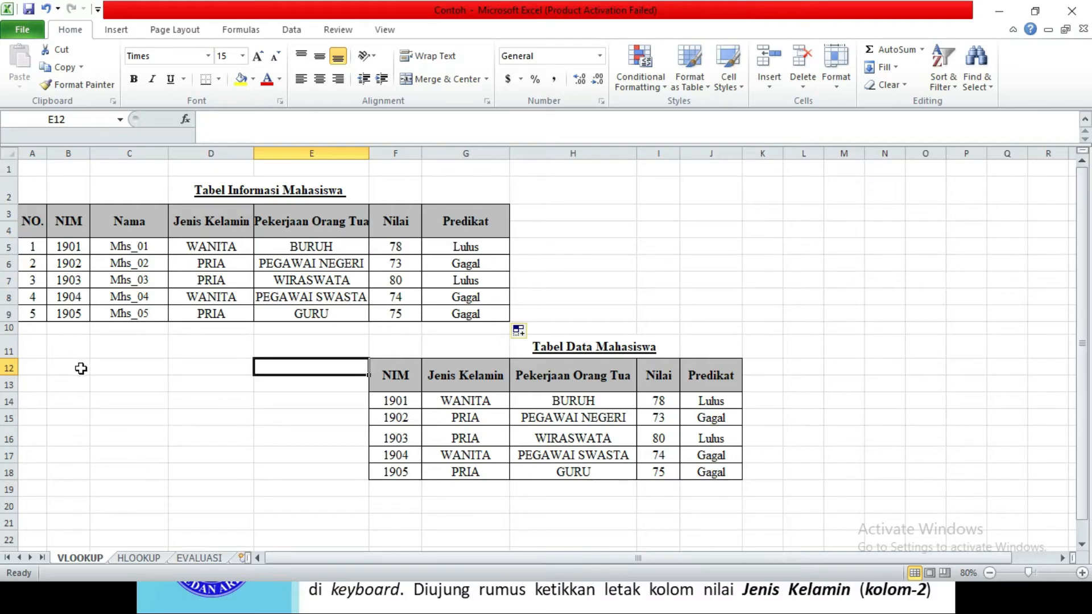
pyautogui.click(121, 373)
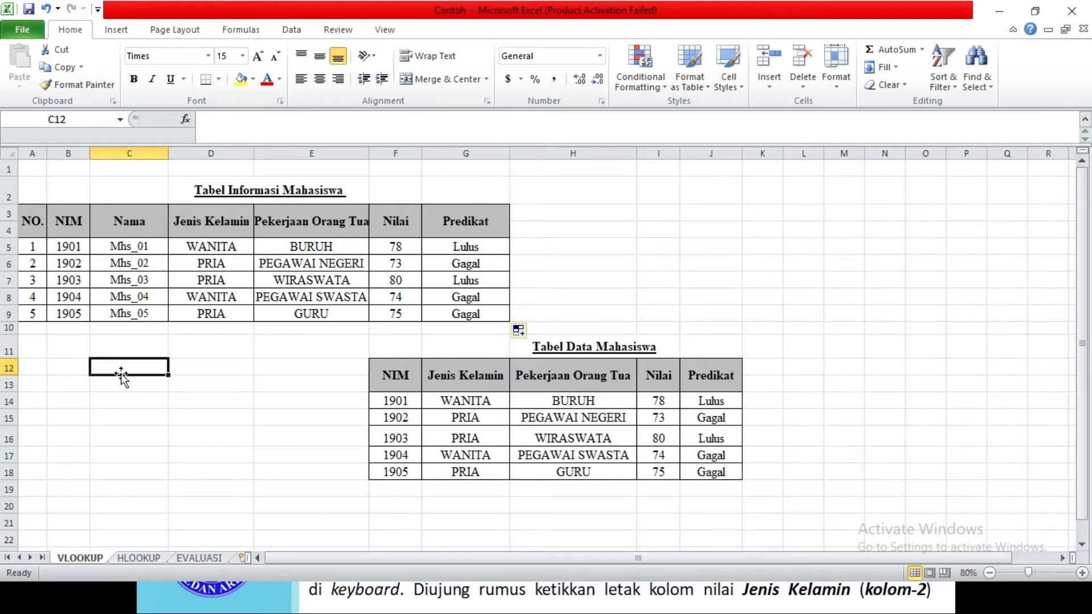
pyautogui.hotkey('alt', 'Tab')
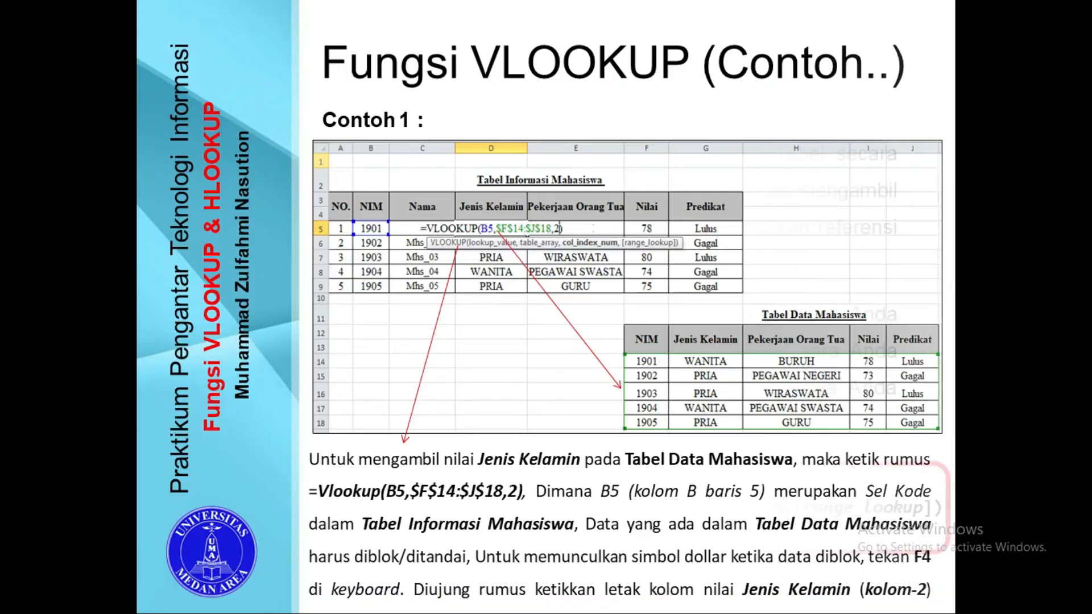
pyautogui.press('Right')
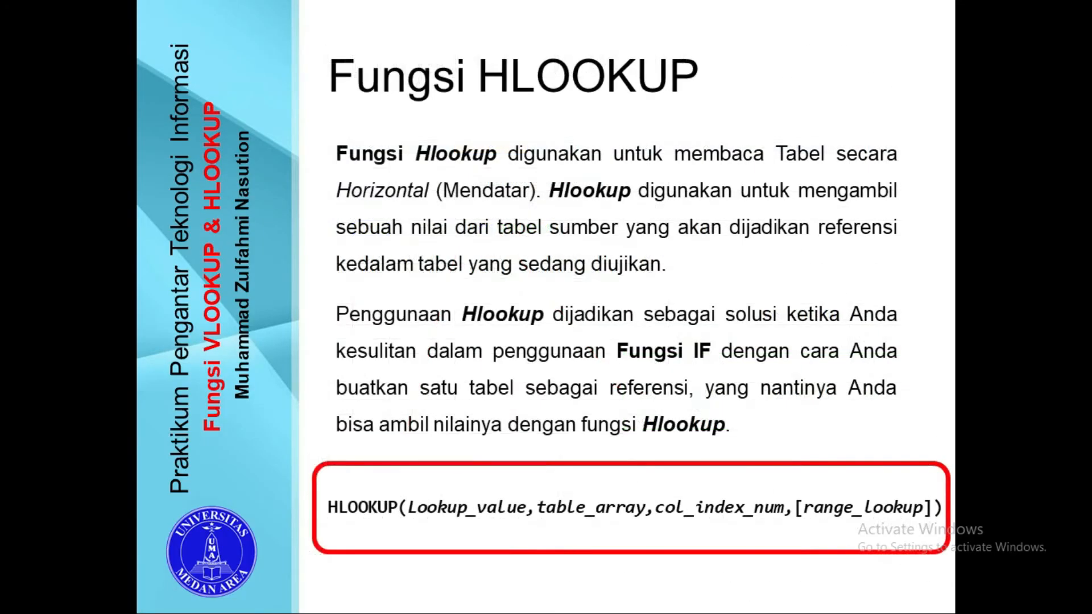
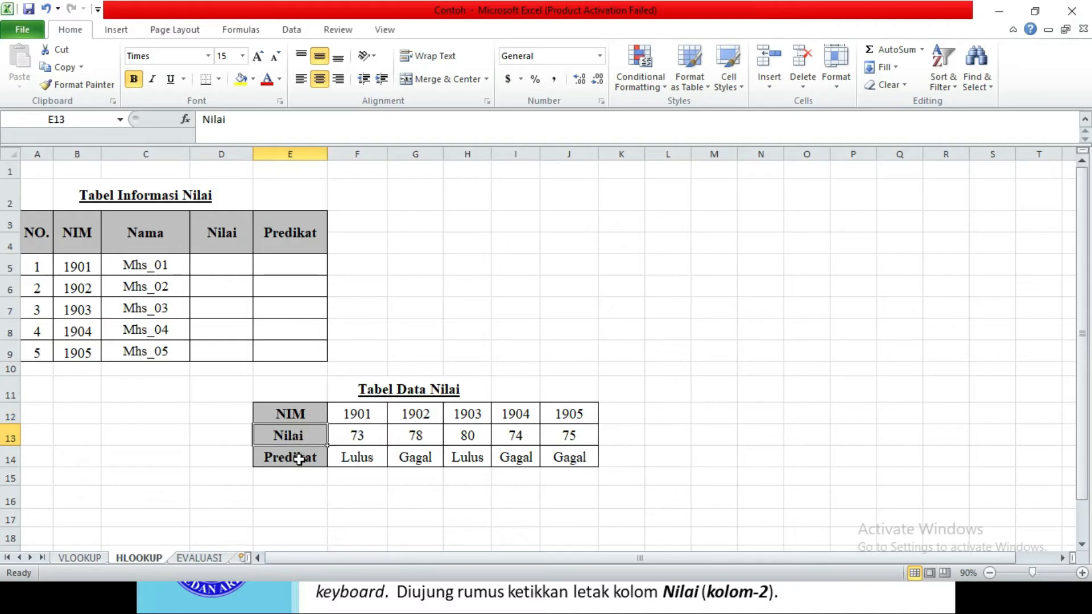
# Step: Examine the row headings and the NIM row F12:J12 of Tabel Data Nilai on the HLOOKUP sheet
pyautogui.click(300, 458)
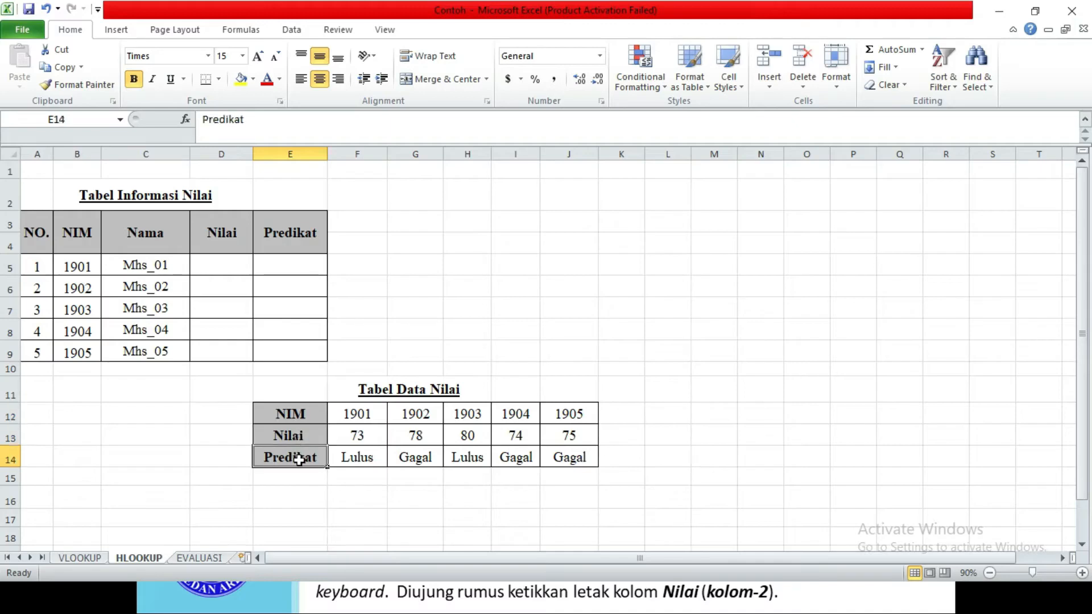
pyautogui.click(311, 416)
pyautogui.moveTo(364, 413); pyautogui.dragTo(568, 413)
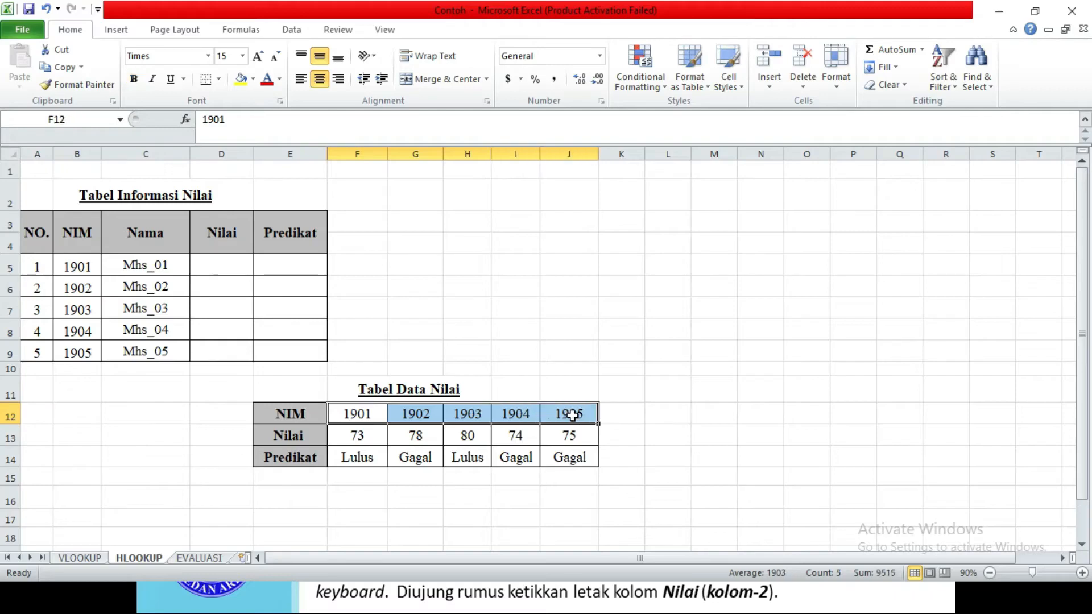
pyautogui.click(351, 413)
pyautogui.moveTo(351, 413); pyautogui.dragTo(354, 476)
pyautogui.click(358, 451)
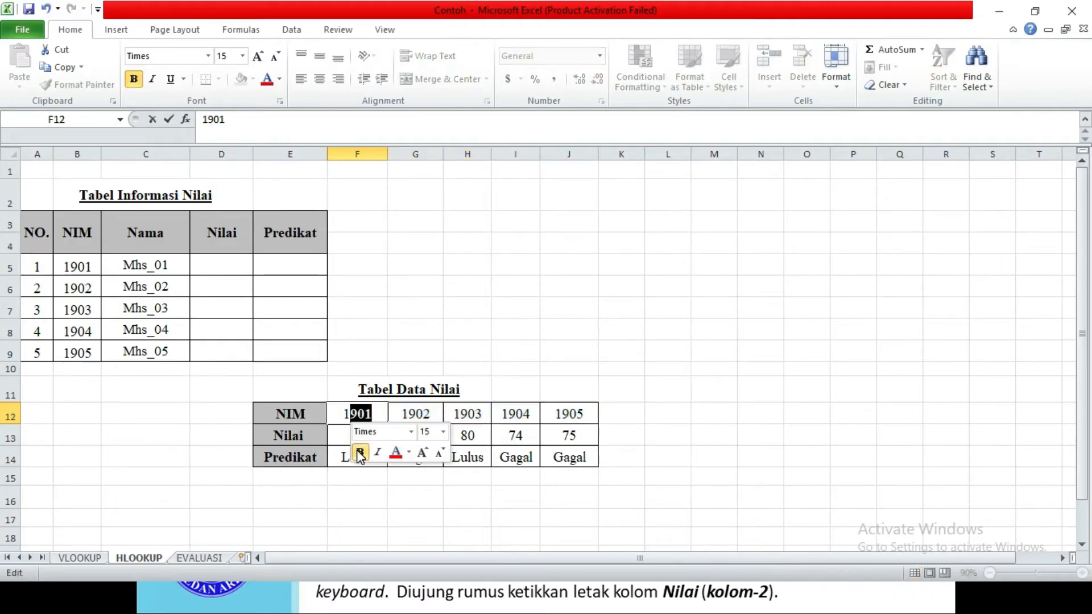
pyautogui.hotkey('ctrl', 'z')
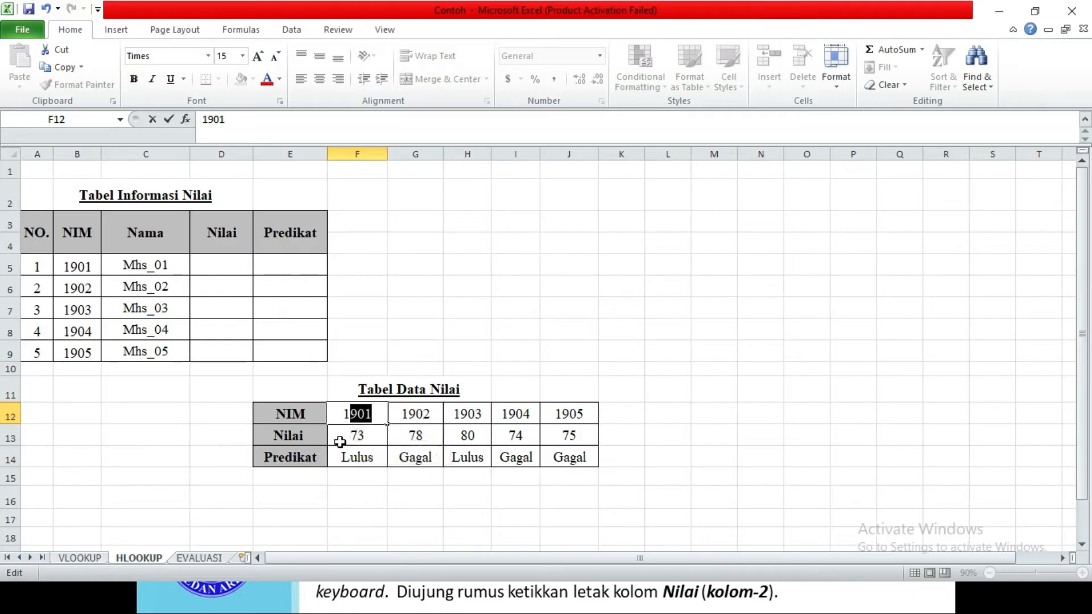
pyautogui.click(344, 421)
# Step: Review how the NIM entries in Tabel Data Nilai line up with the Predikat and Nilai rows below them
pyautogui.click(353, 456)
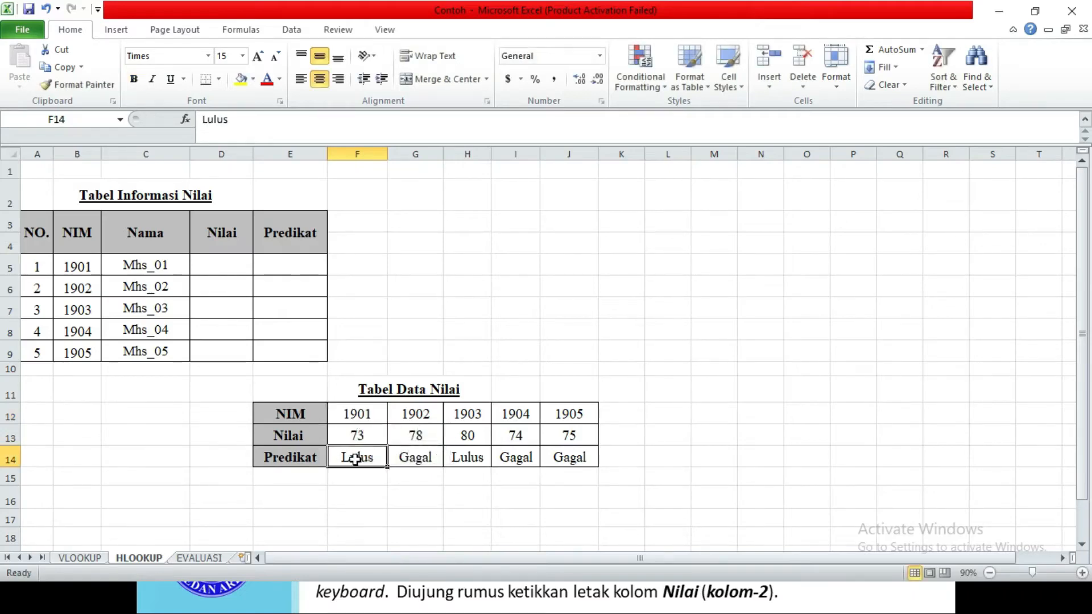
pyautogui.click(345, 415)
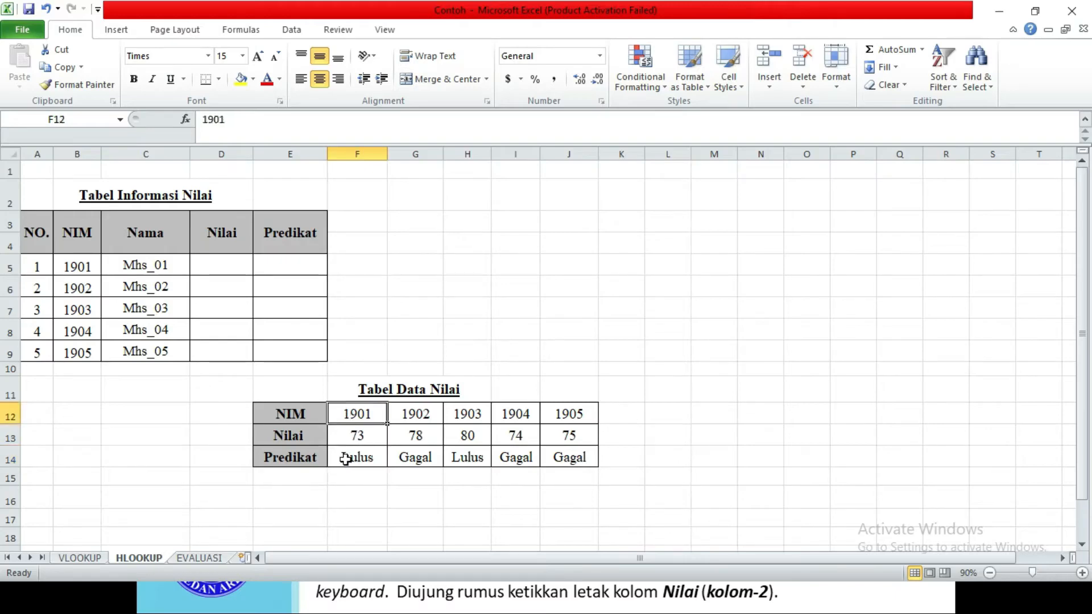
pyautogui.moveTo(355, 415); pyautogui.dragTo(575, 435)
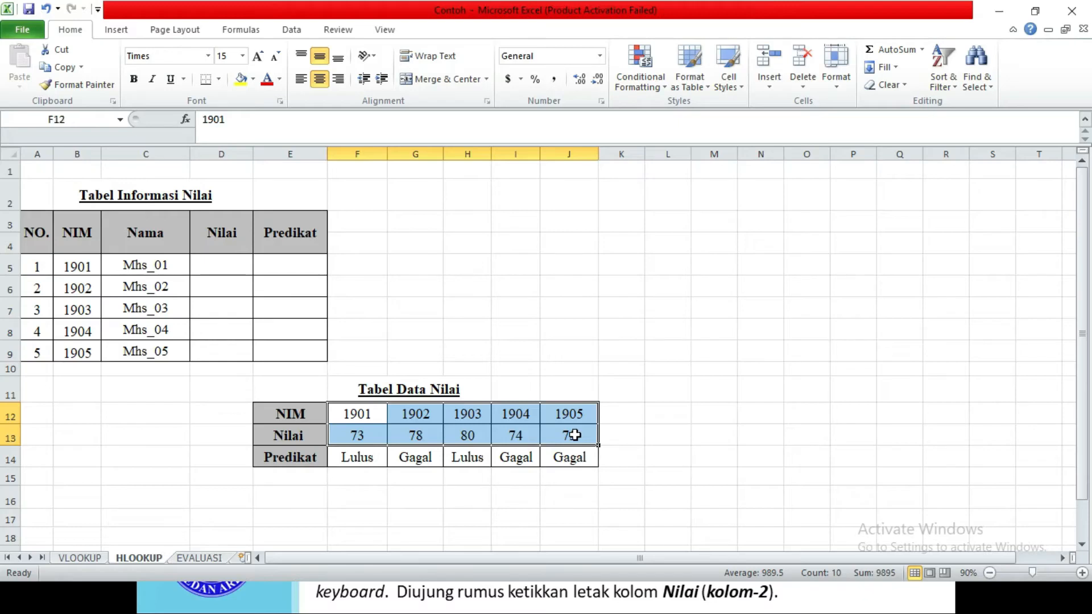
# Step: Start an HLOOKUP formula in D5 of Tabel Informasi Nilai with the NIM in B5 as the lookup value
pyautogui.click(231, 262)
pyautogui.write('=')
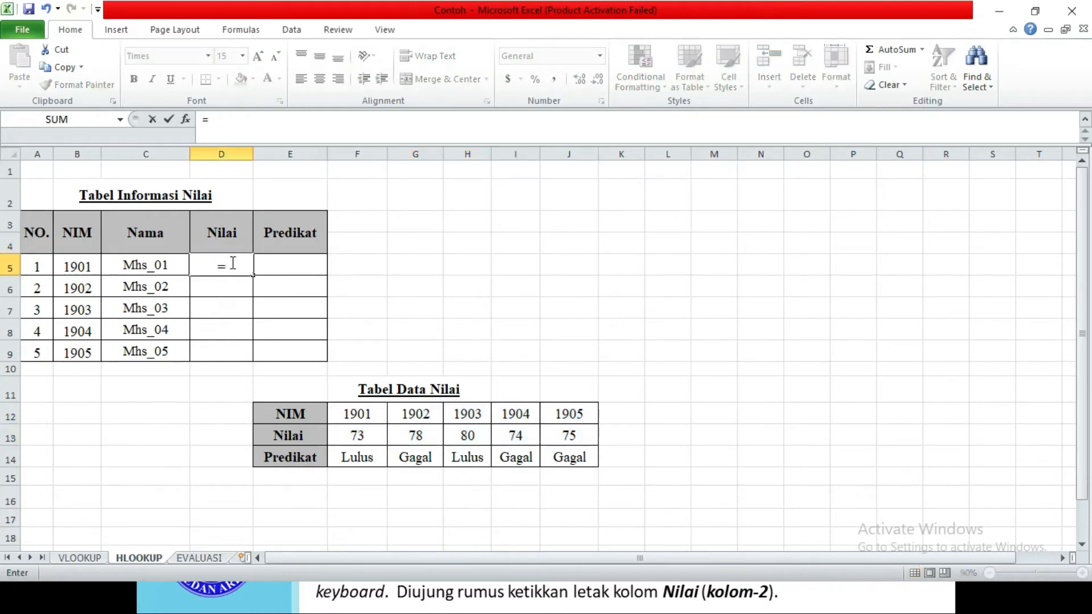
pyautogui.write('h')
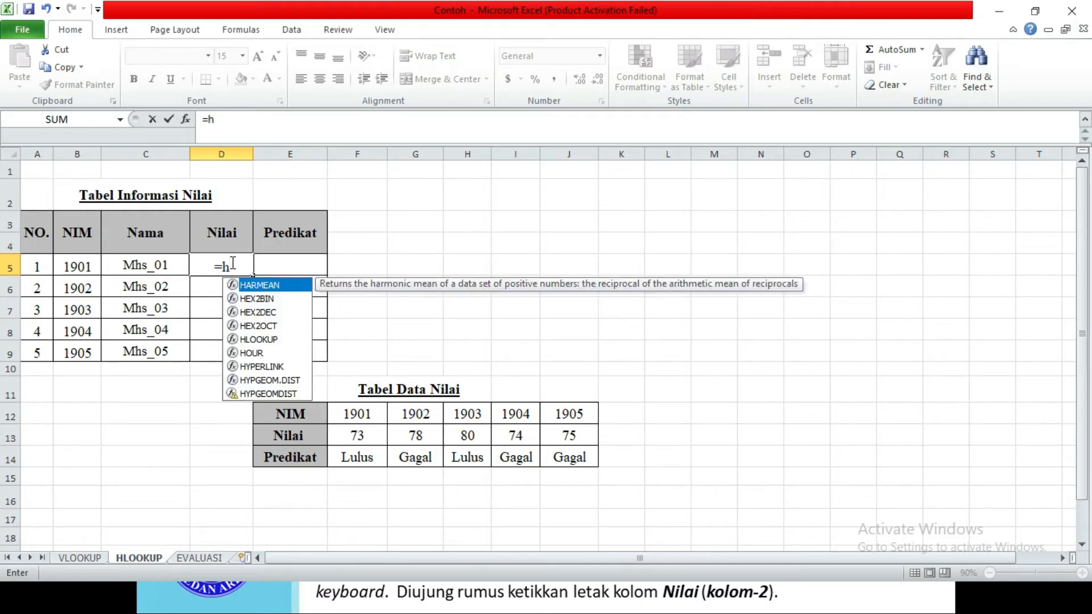
pyautogui.write('l')
pyautogui.press('Tab')
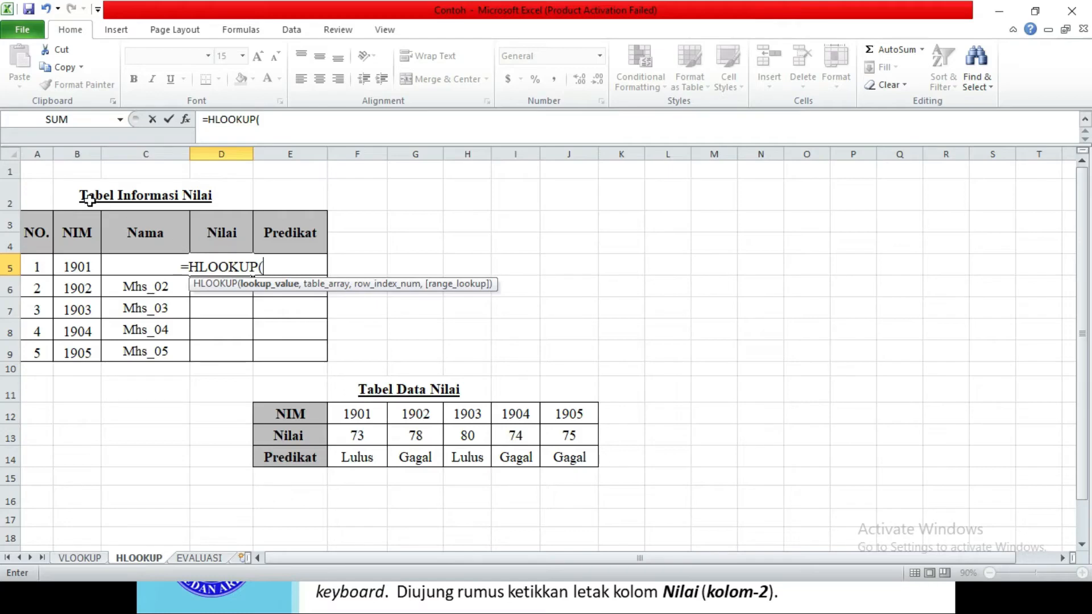
pyautogui.click(80, 267)
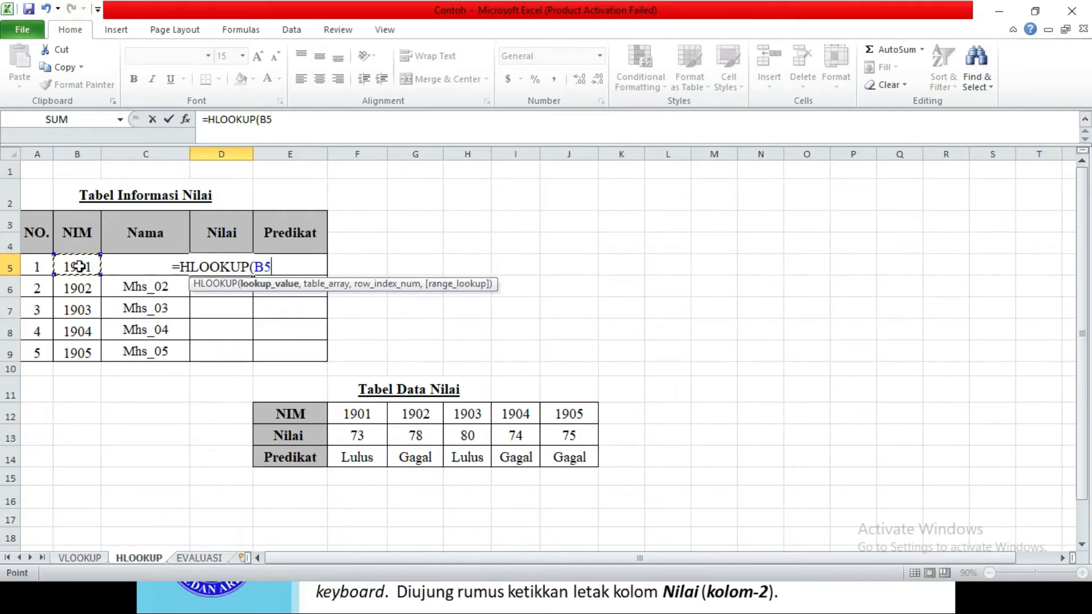
pyautogui.write(',')
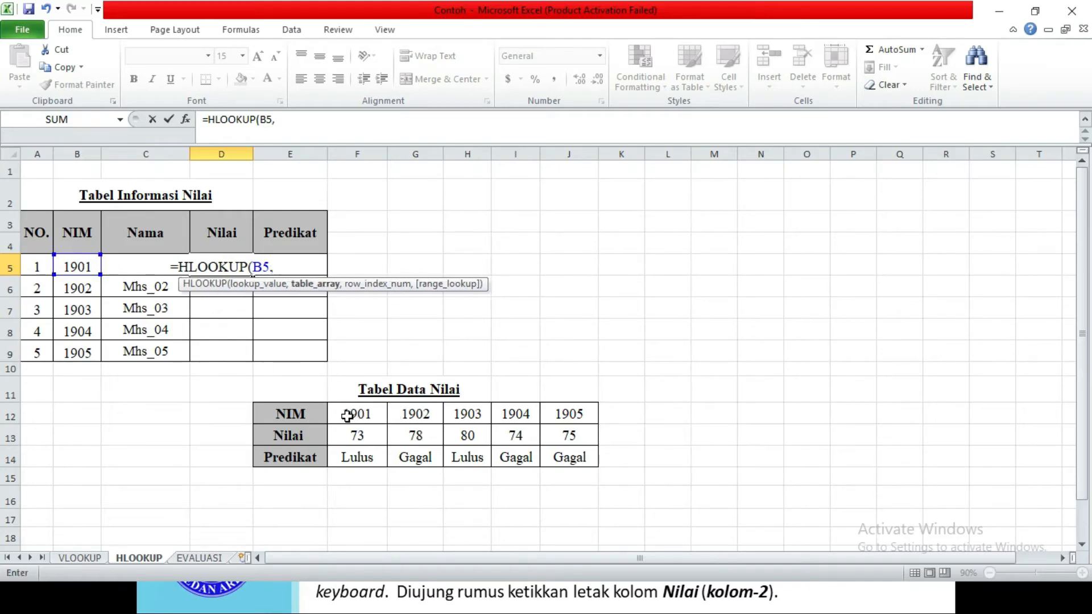
# Step: Complete the D5 formula with the absolute table range $F$12:$J$14 and row index 2
pyautogui.moveTo(352, 416); pyautogui.dragTo(577, 459)
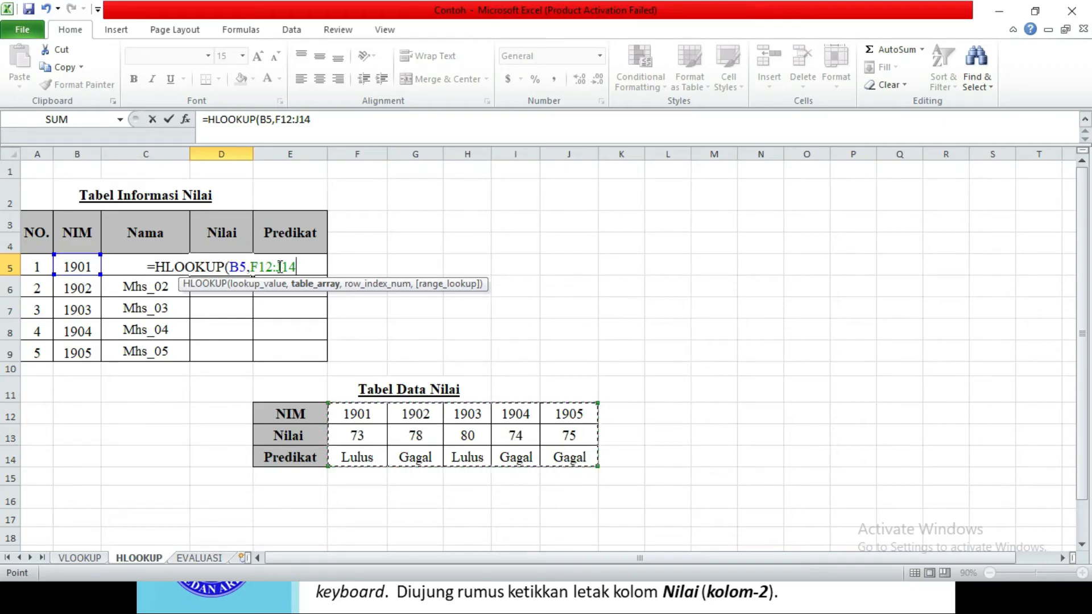
pyautogui.press('F4')
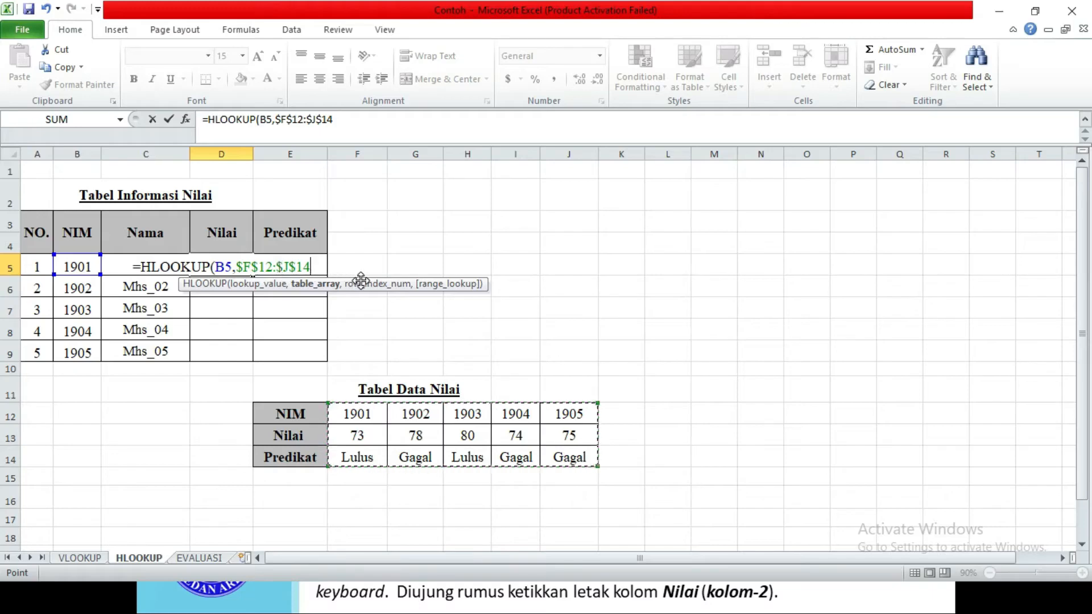
pyautogui.write(',')
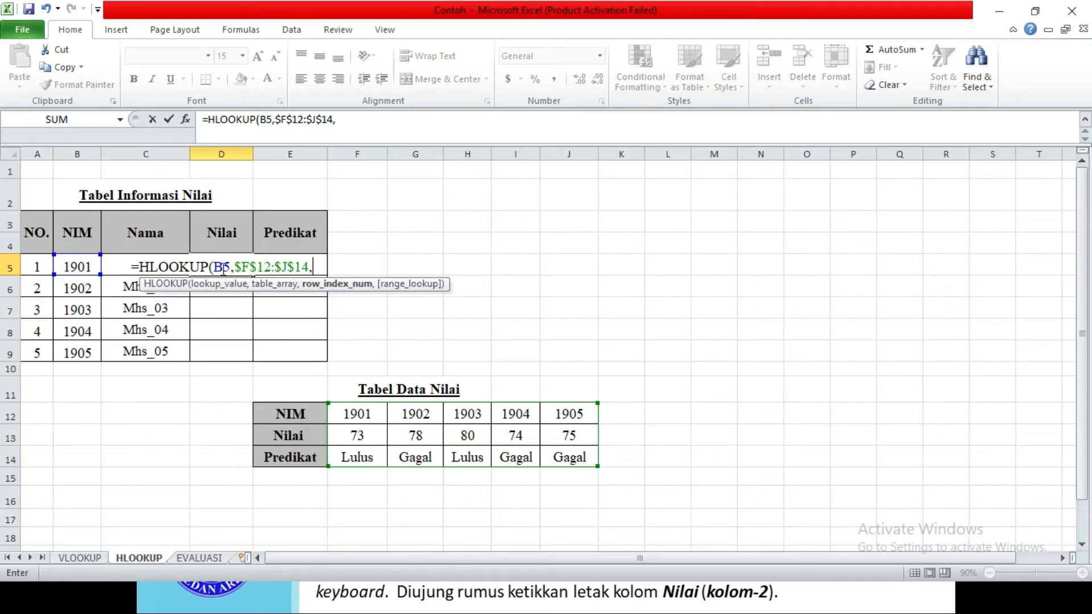
pyautogui.write('2')
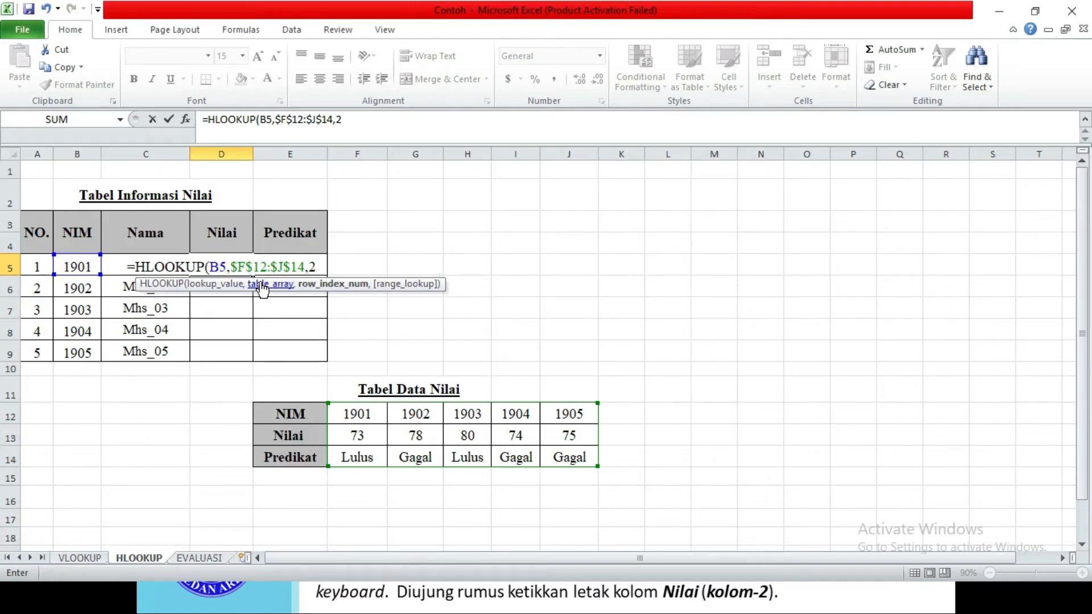
pyautogui.write(')')
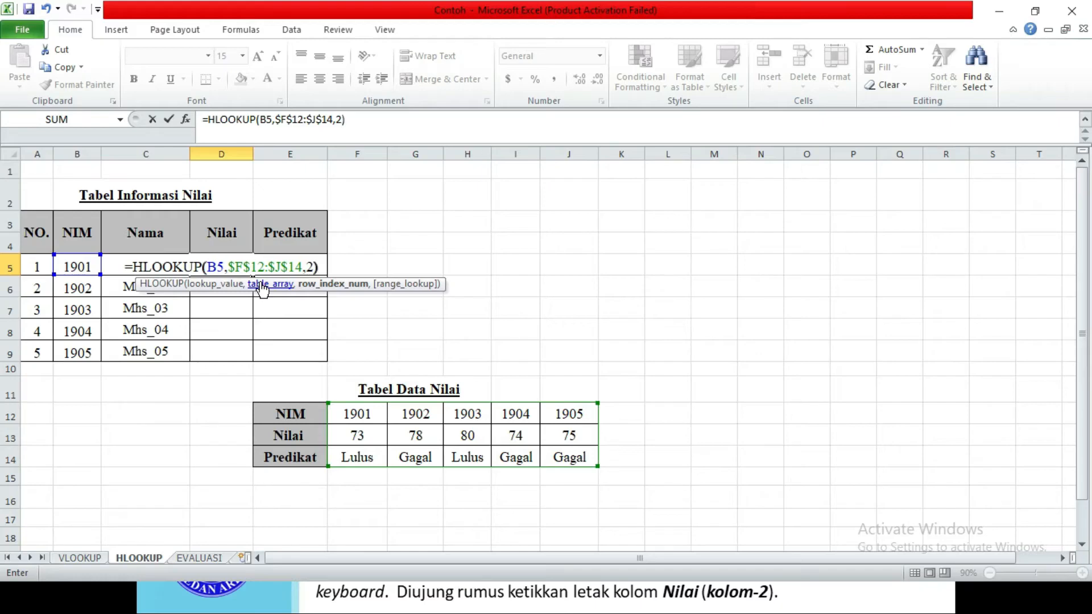
pyautogui.press('Return')
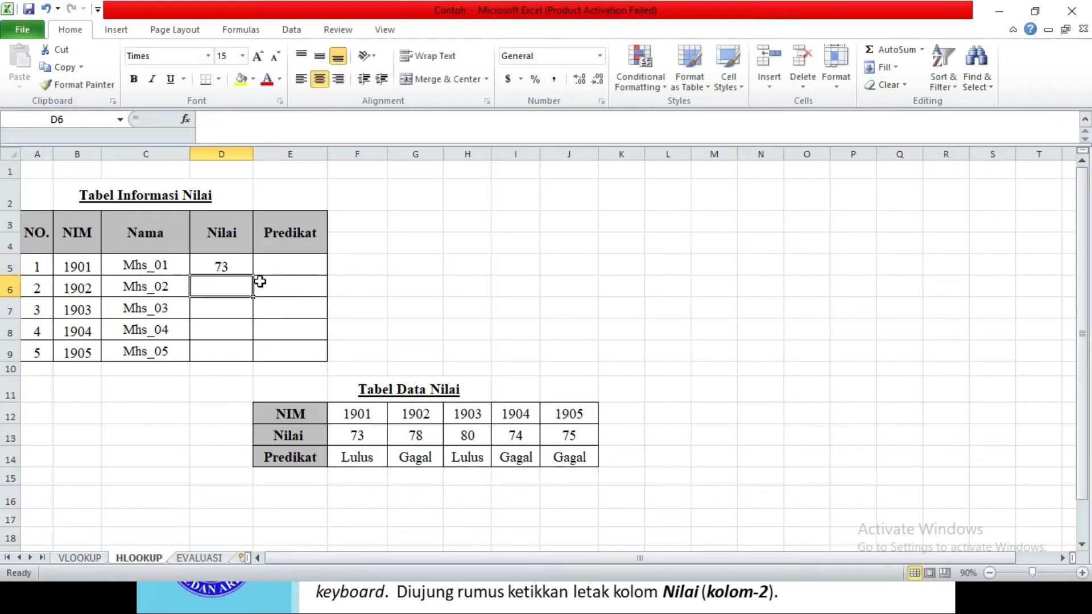
# Step: Fill the D5 formula down the Nilai column to D9
pyautogui.click(227, 270)
pyautogui.click(236, 289)
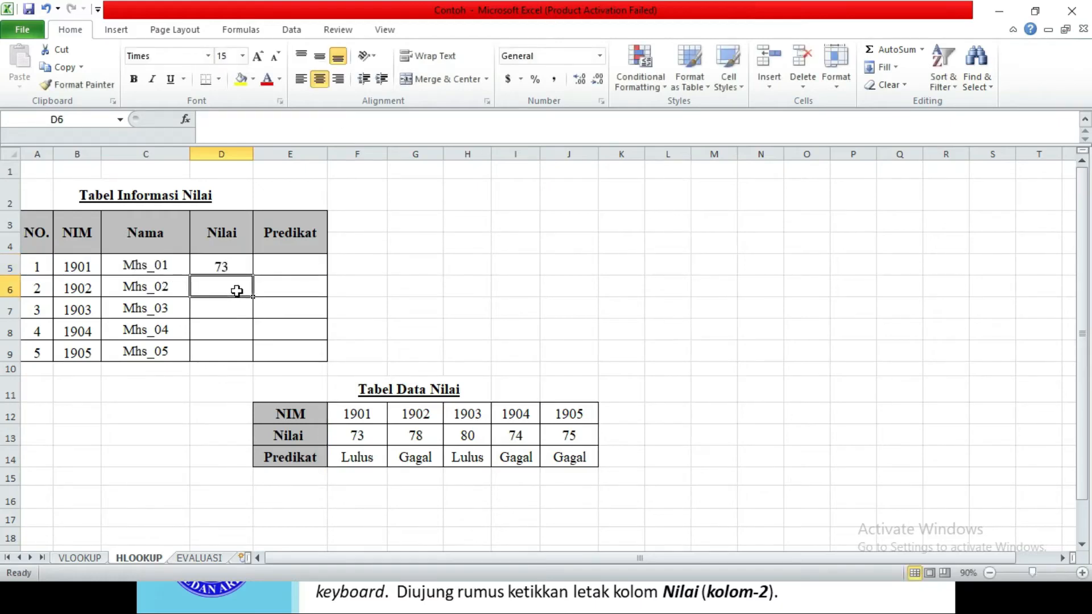
pyautogui.click(227, 268)
pyautogui.moveTo(255, 275); pyautogui.dragTo(247, 365)
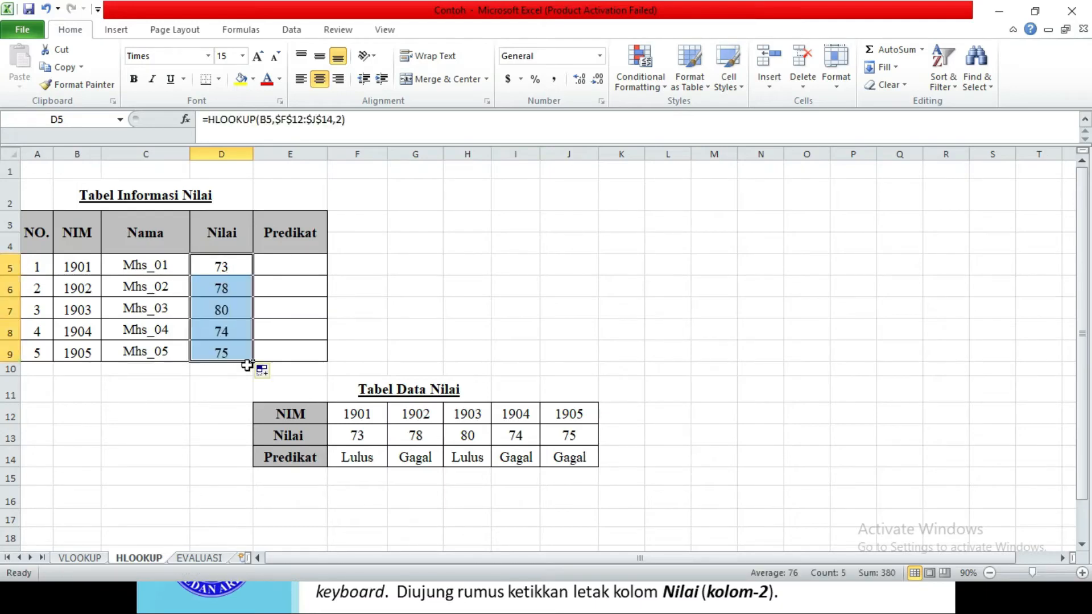
pyautogui.click(257, 289)
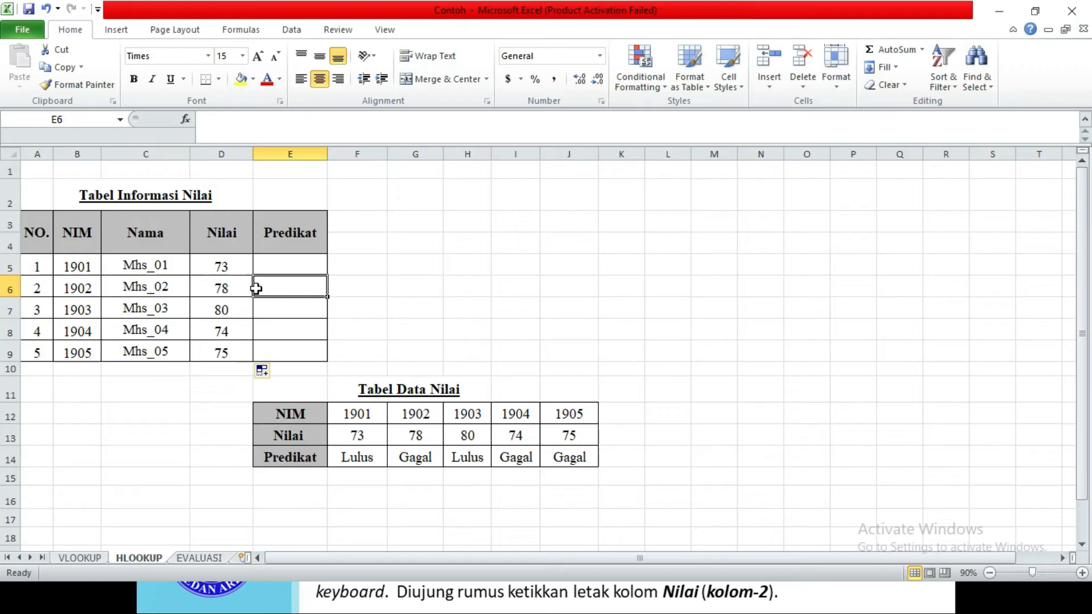
# Step: Start an HLOOKUP formula in E5 of the Predikat column with B5 as the lookup value
pyautogui.click(298, 269)
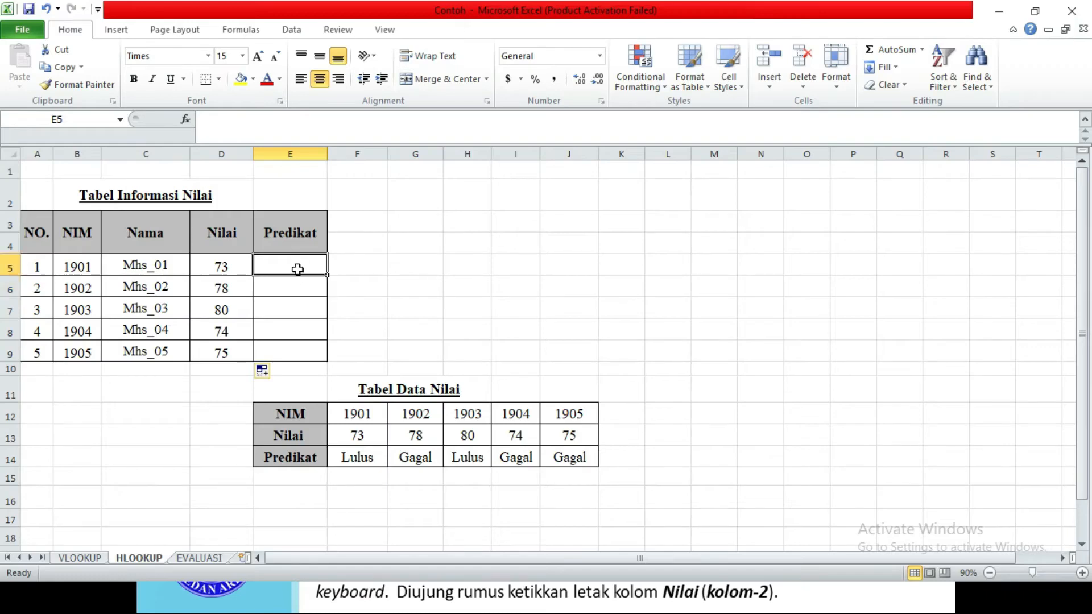
pyautogui.write('=')
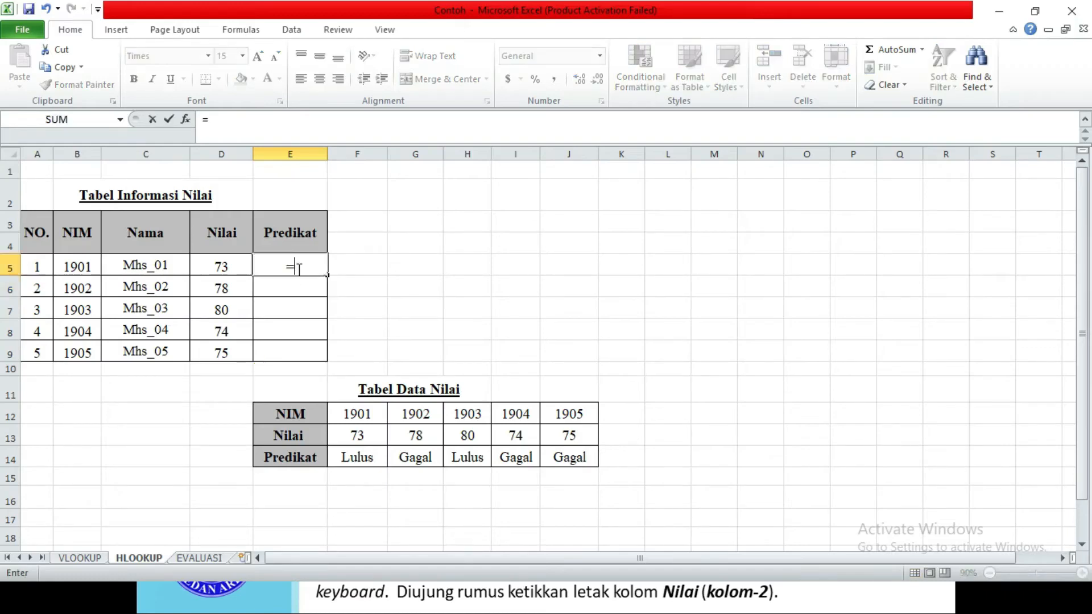
pyautogui.write('hl')
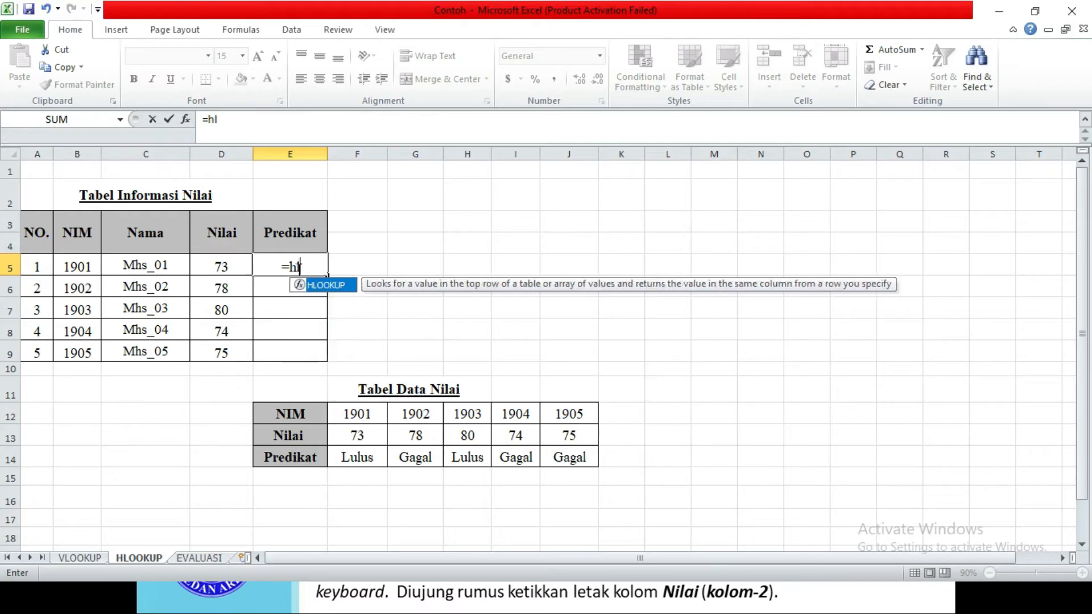
pyautogui.press('Tab')
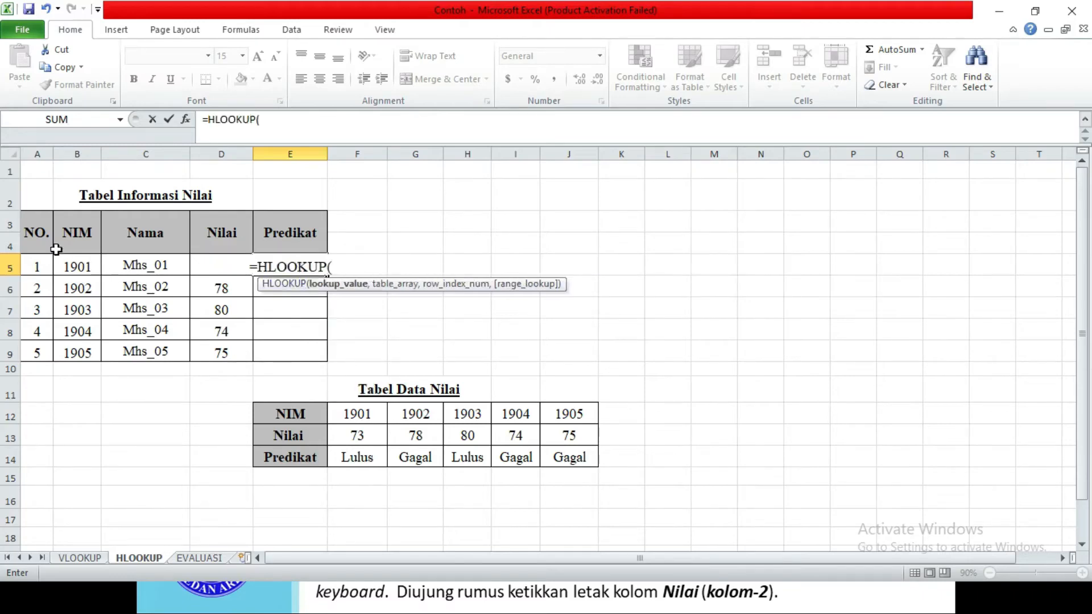
pyautogui.click(79, 270)
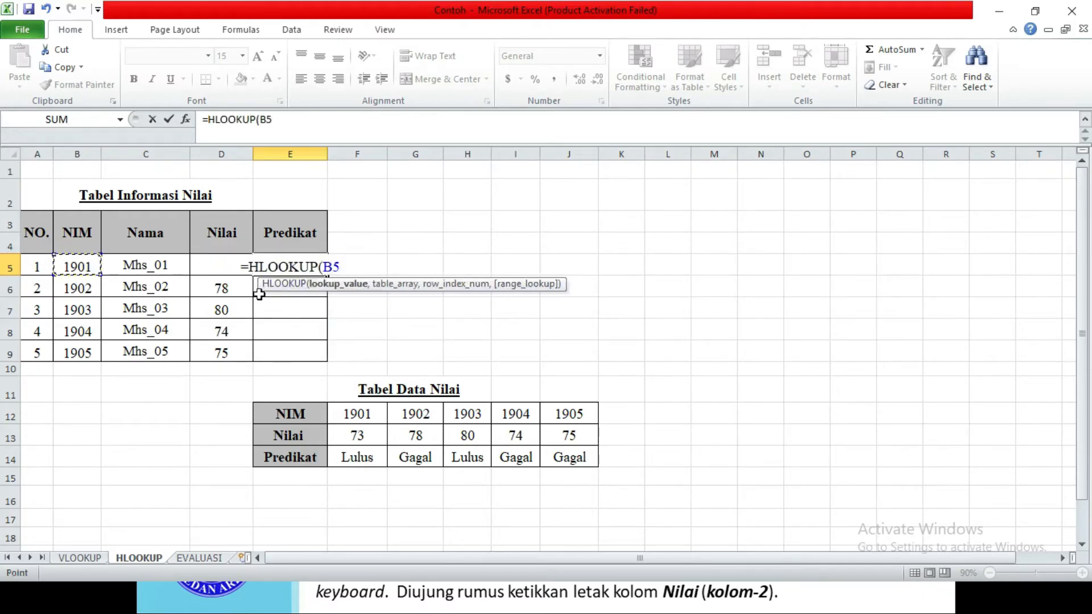
pyautogui.write(',')
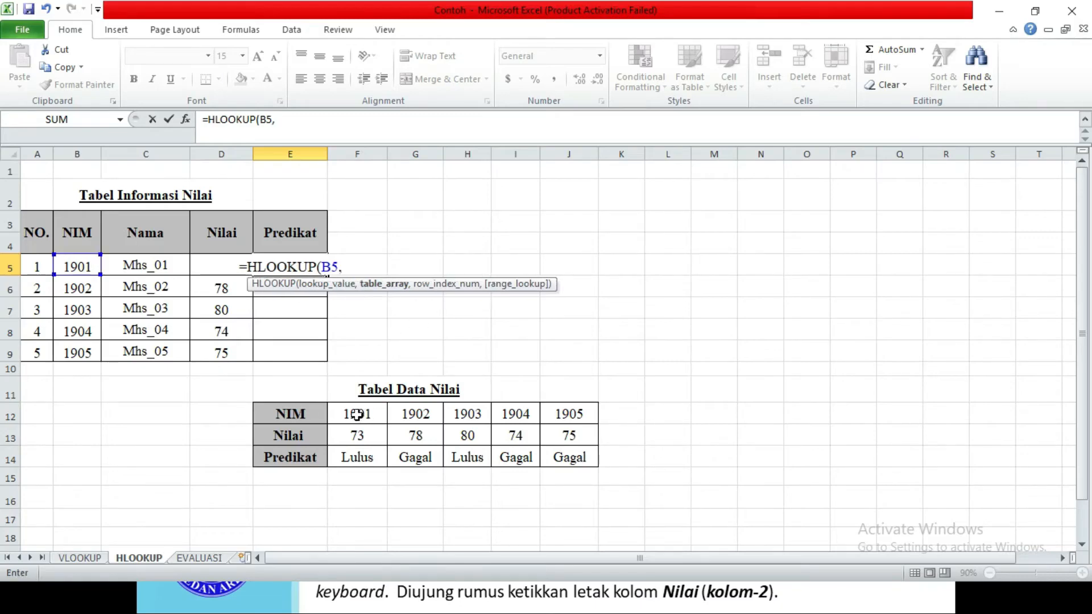
# Step: Complete the E5 formula with the absolute table range $F$12:$J$14 and row index 3
pyautogui.moveTo(357, 415); pyautogui.dragTo(566, 453)
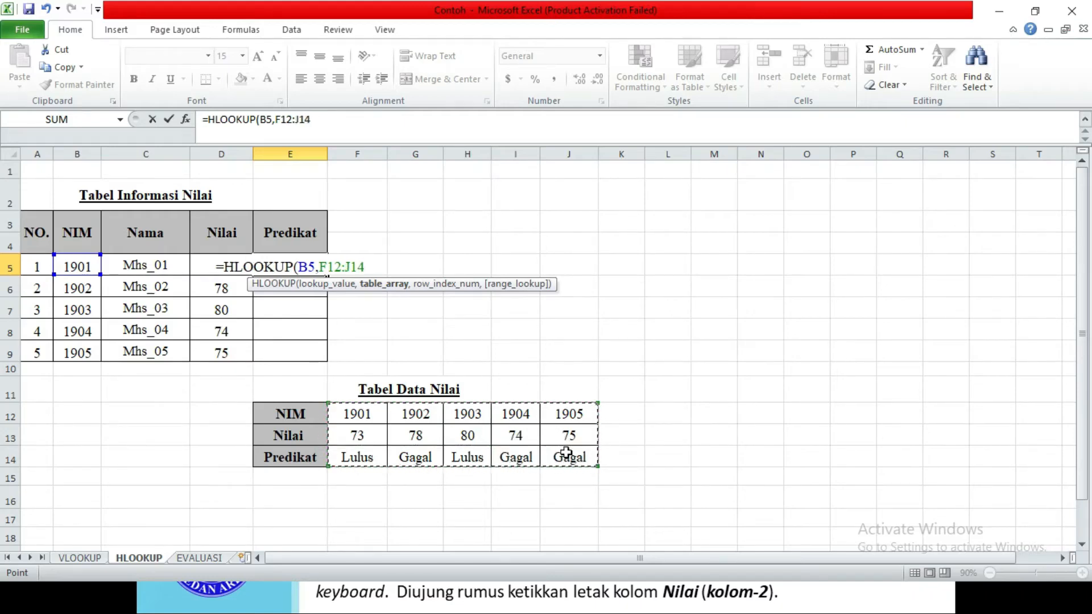
pyautogui.press('F4')
pyautogui.write(',')
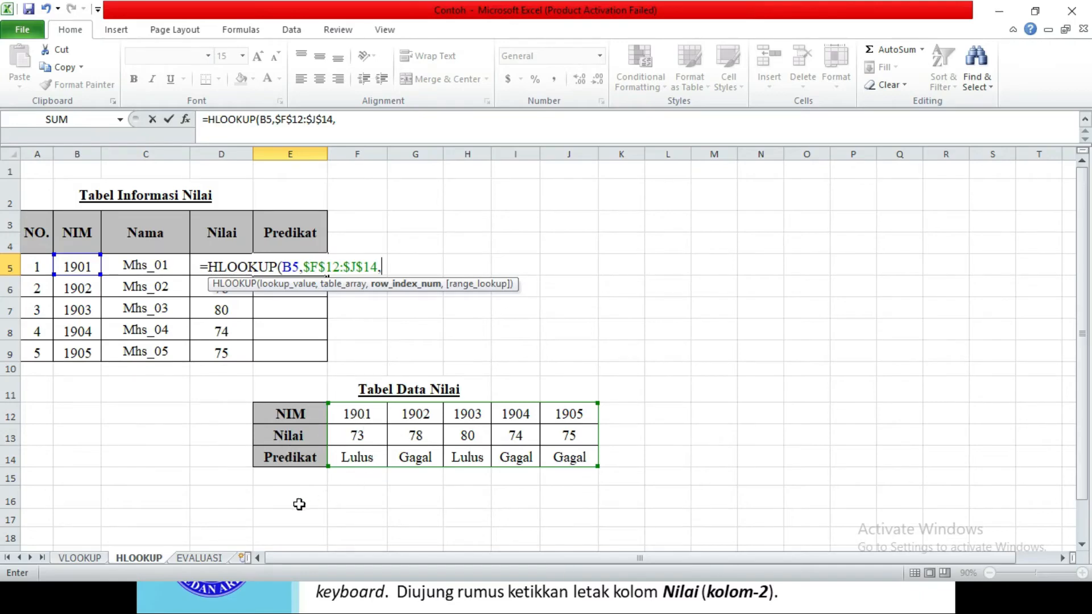
pyautogui.write('3')
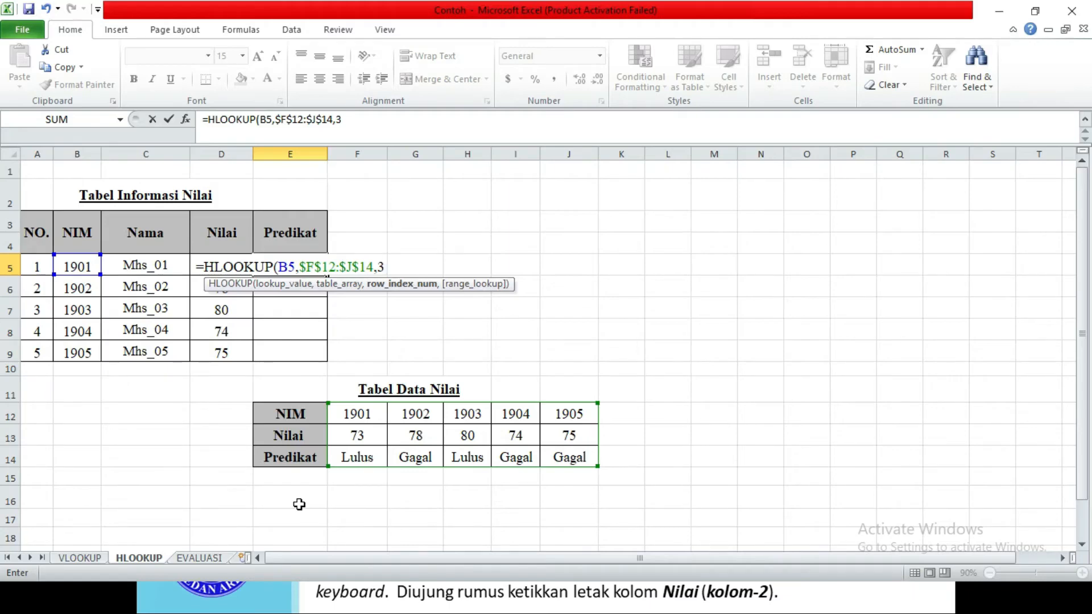
pyautogui.write(')')
pyautogui.press('Return')
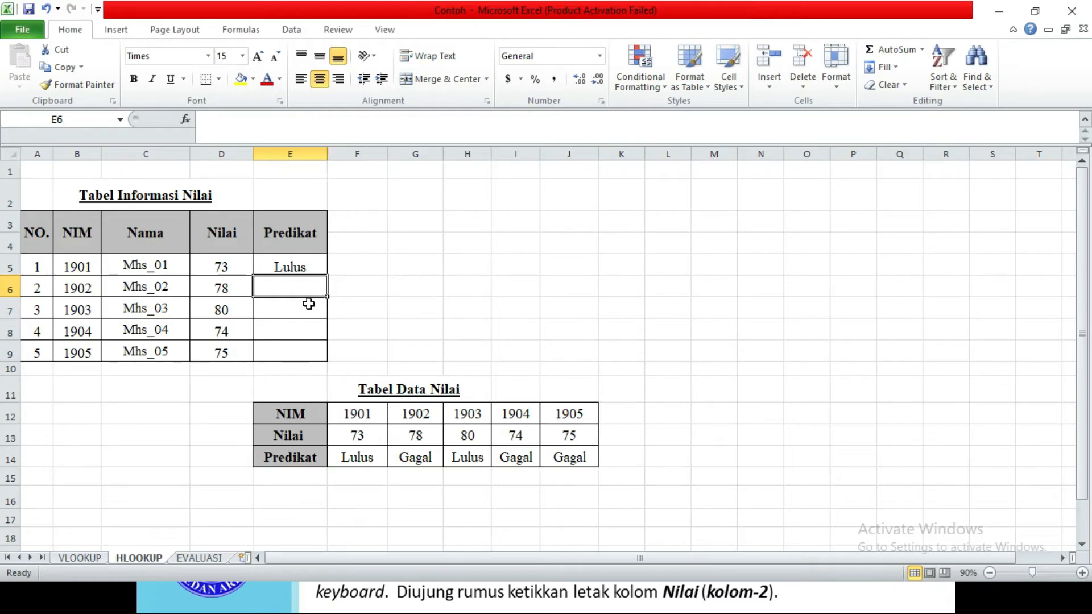
# Step: Fill the E5 formula down the Predikat column to E9 and deselect the filled cells
pyautogui.click(307, 265)
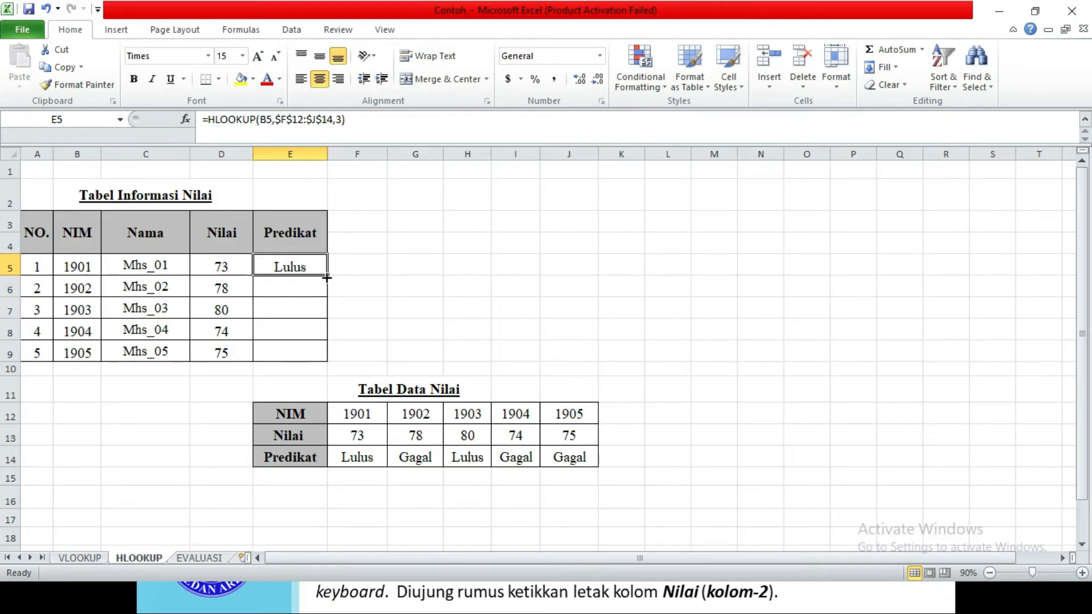
pyautogui.moveTo(327, 278); pyautogui.dragTo(327, 362)
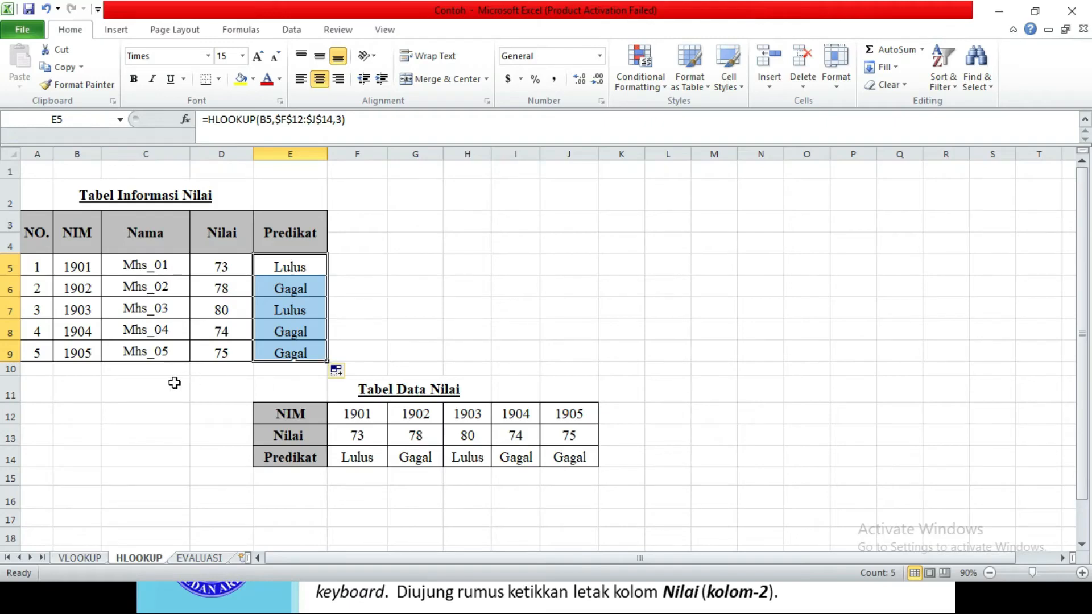
pyautogui.click(173, 406)
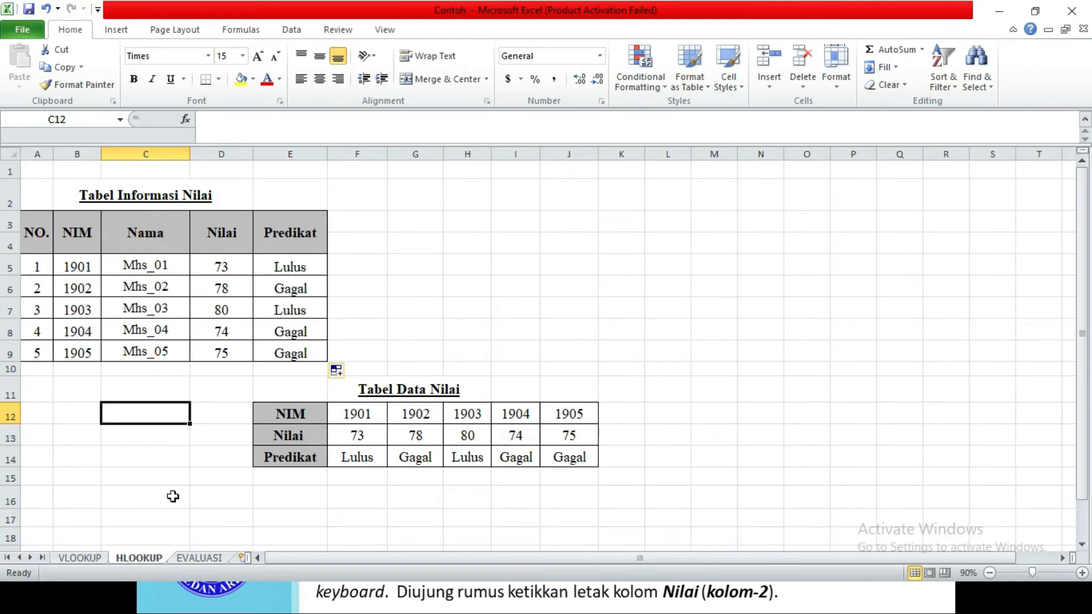
# Step: Open the EVALUASI sheet and examine the empty columns of Tabel Informasi Hasil Ujian alongside Tabel Data Ruang Ujian and Tabel Data Nilai
pyautogui.click(209, 557)
pyautogui.click(224, 346)
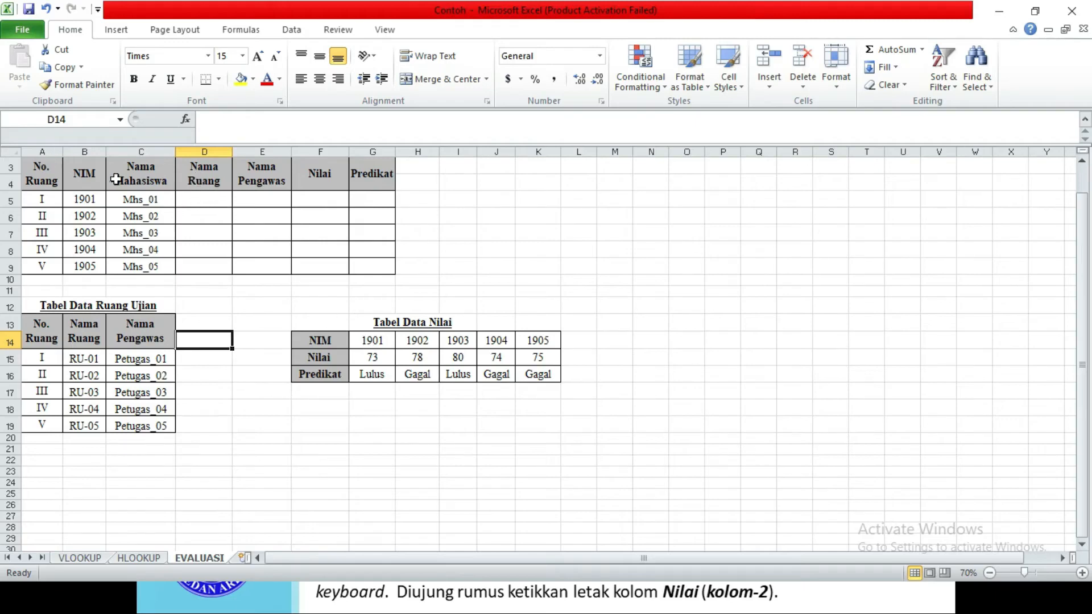
pyautogui.moveTo(220, 205); pyautogui.dragTo(373, 269)
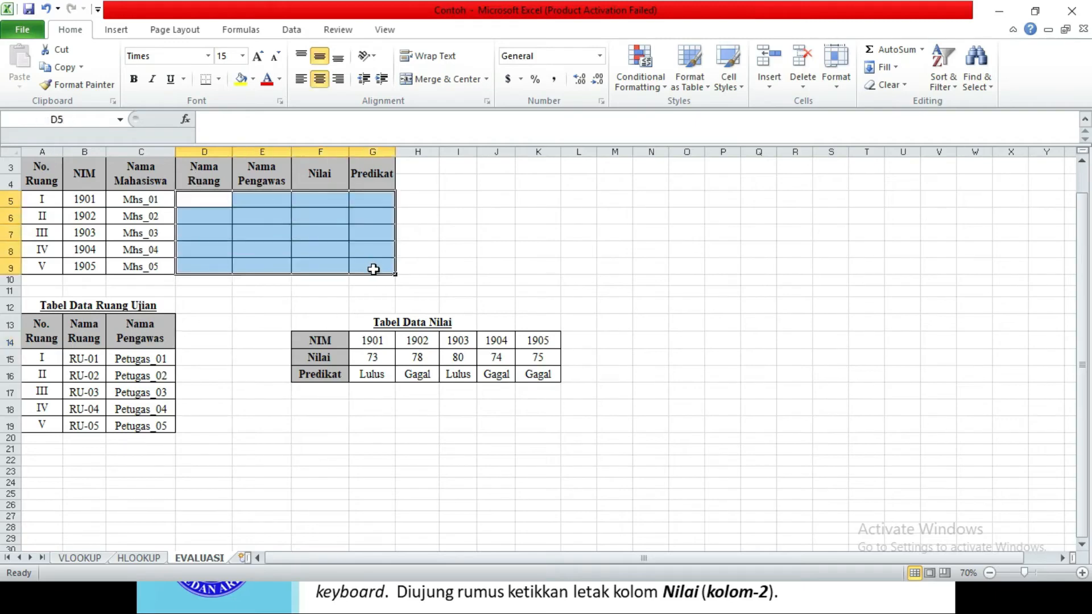
pyautogui.click(234, 204)
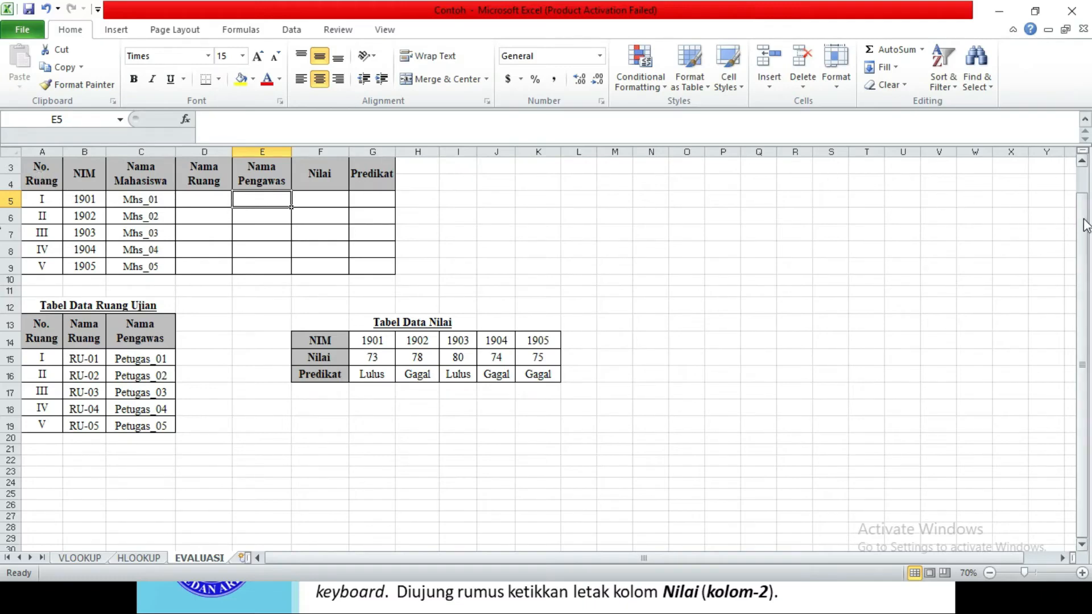
pyautogui.moveTo(1086, 225); pyautogui.dragTo(1085, 192)
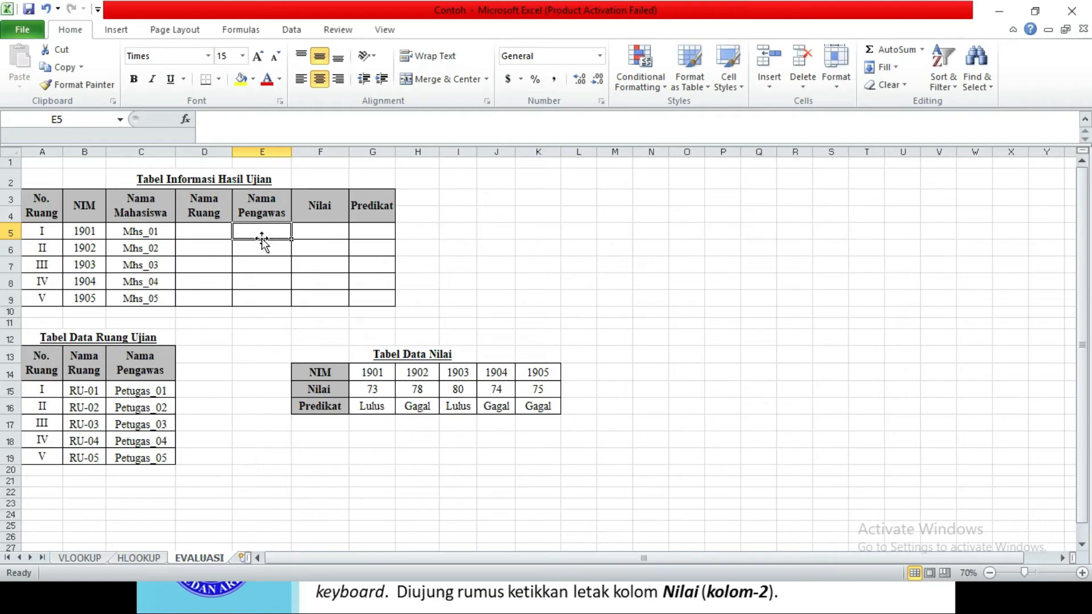
pyautogui.click(205, 227)
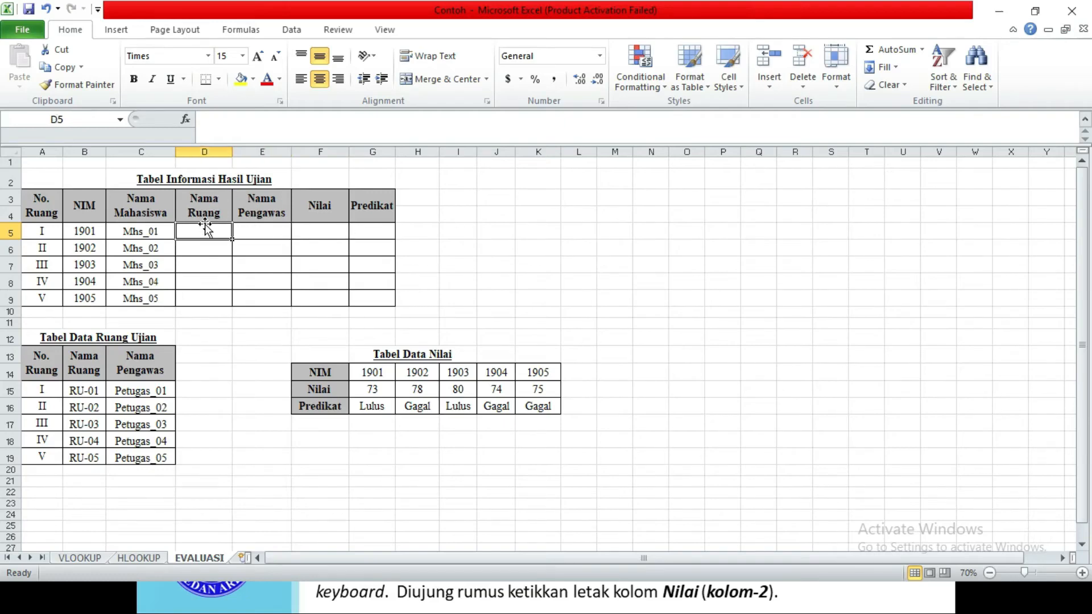
pyautogui.click(254, 219)
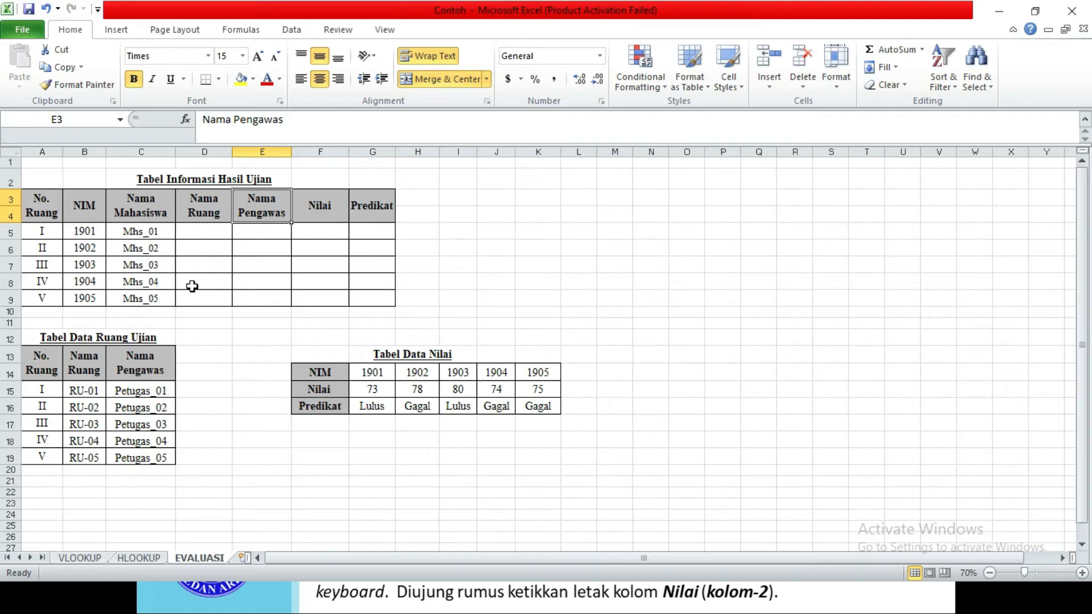
pyautogui.click(198, 232)
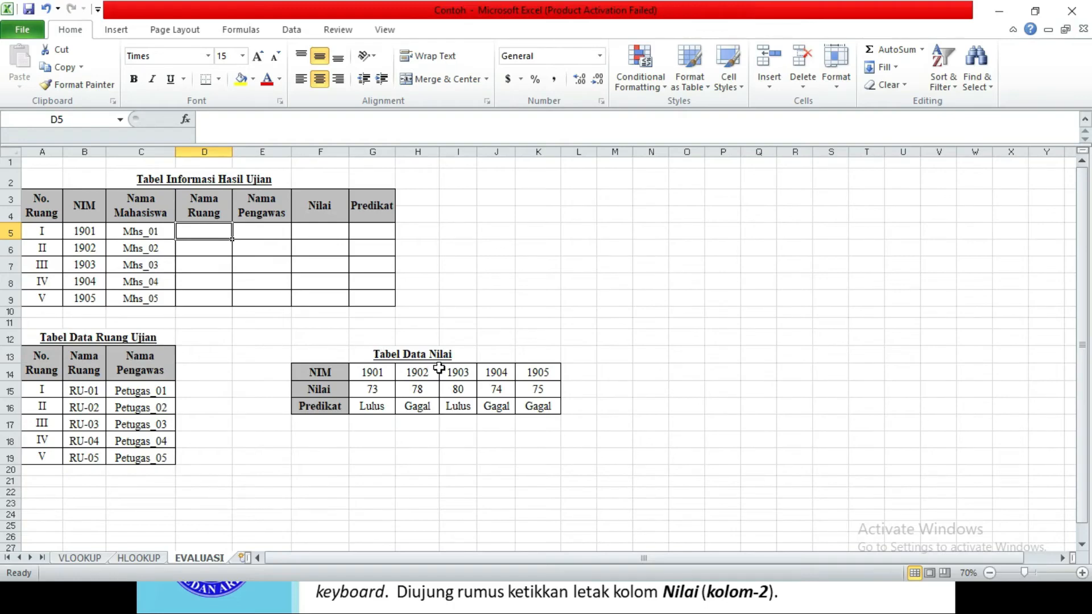
pyautogui.click(201, 257)
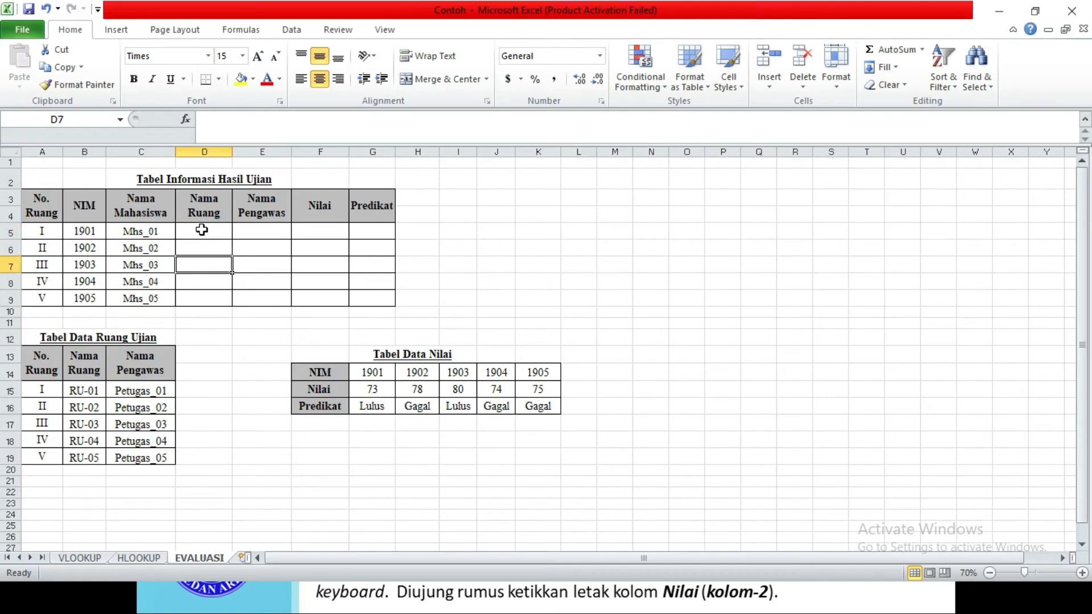
# Step: Start a VLOOKUP formula in D5 of the Nama Ruang column with A5 as the lookup value
pyautogui.click(202, 230)
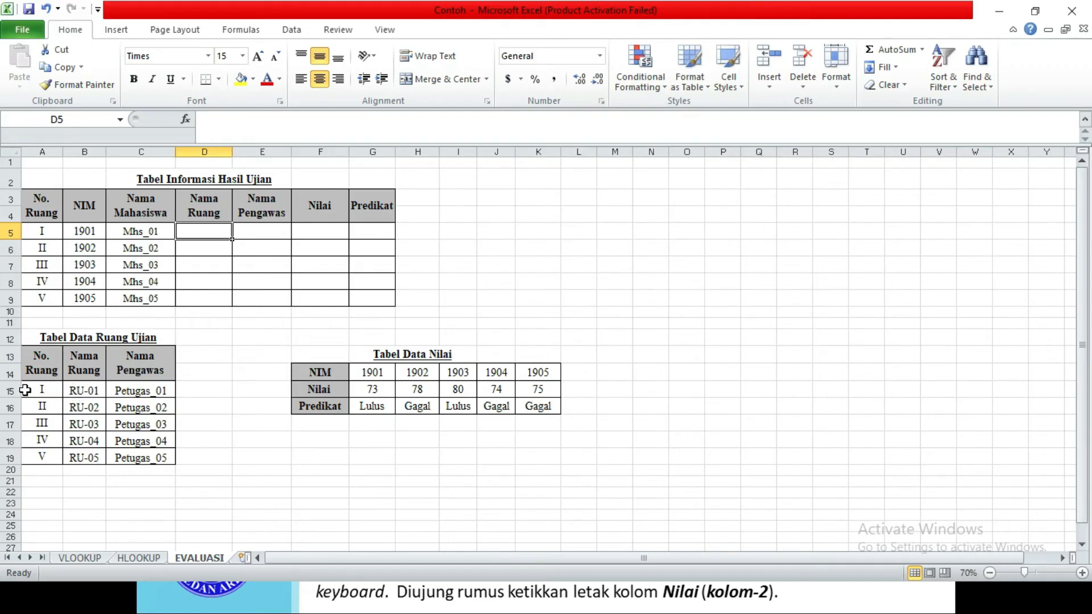
pyautogui.moveTo(46, 390); pyautogui.dragTo(146, 526)
pyautogui.click(145, 386)
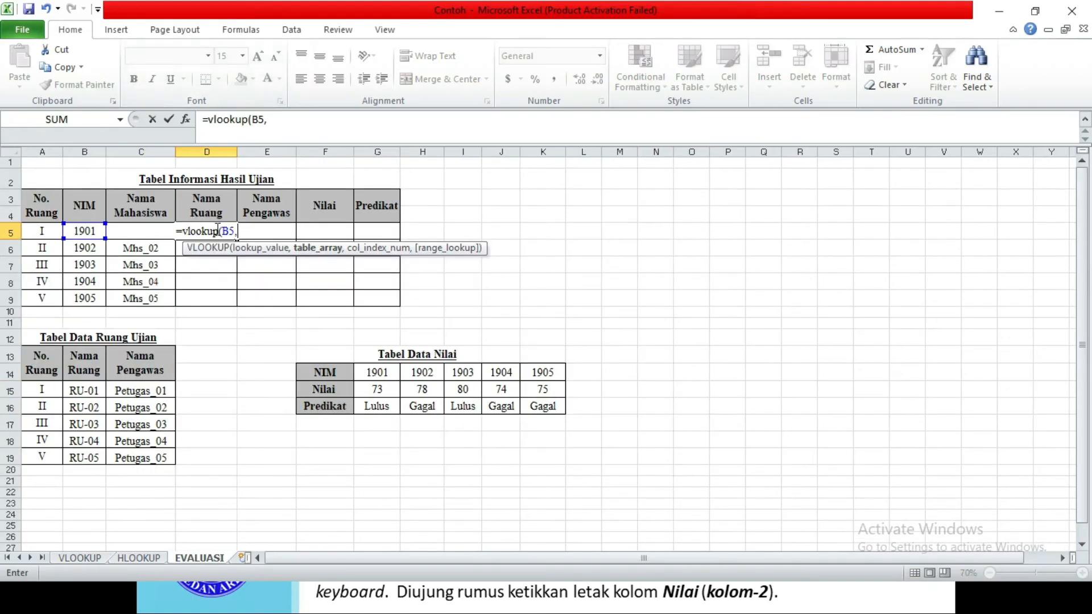
pyautogui.press('BackSpace')
pyautogui.press('BackSpace')
pyautogui.press('BackSpace')
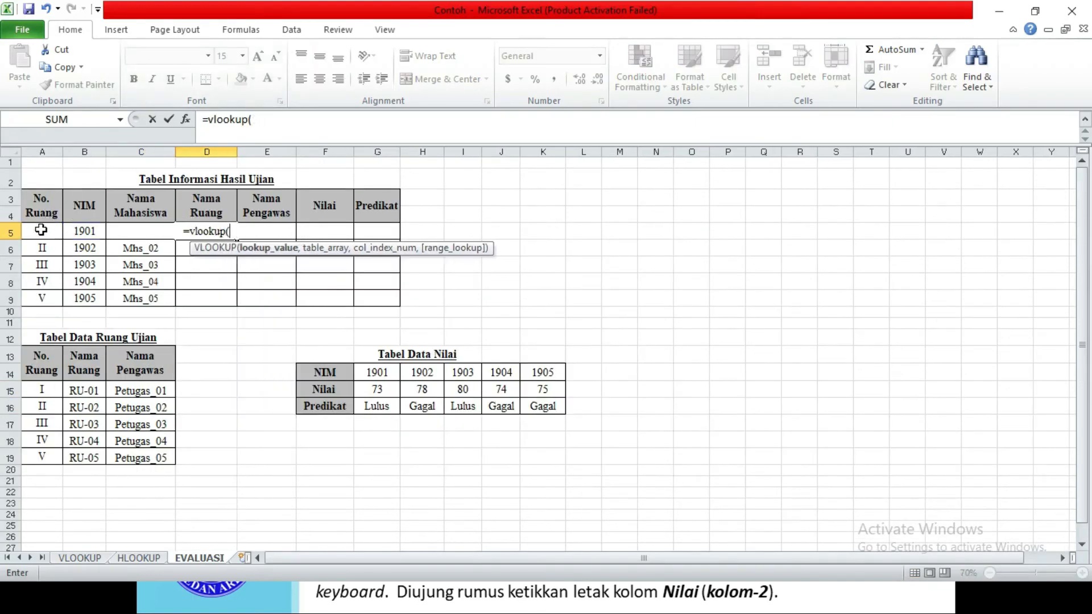
pyautogui.click(41, 230)
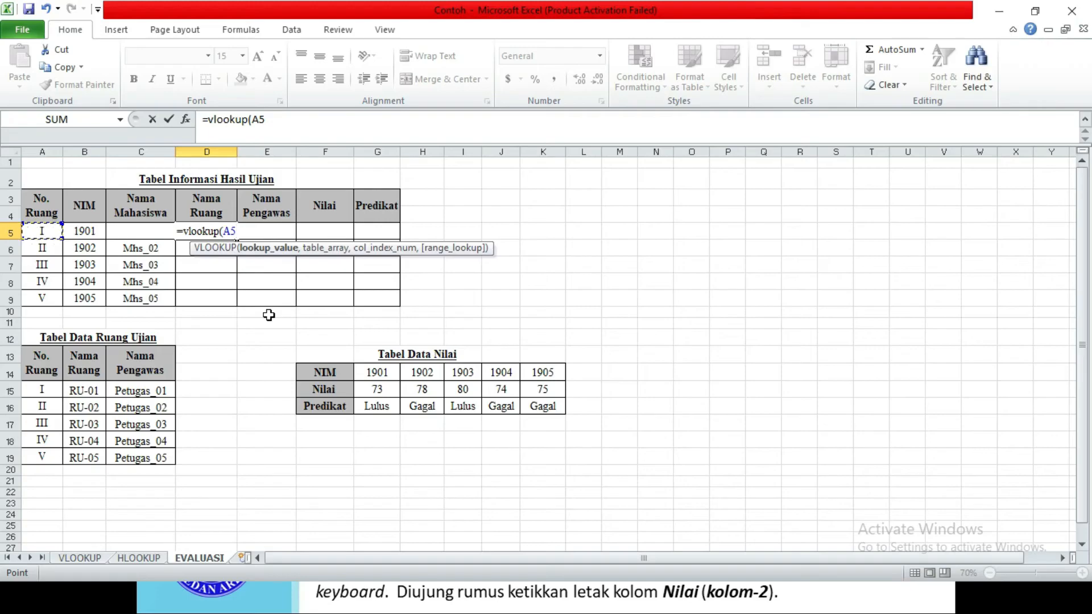
pyautogui.write(',')
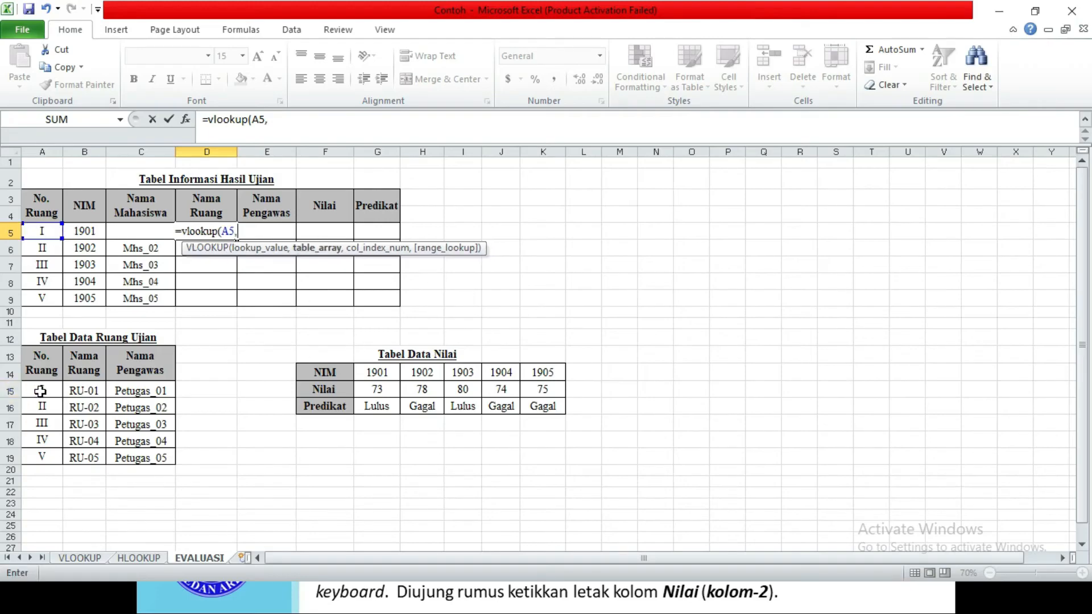
# Step: Complete the D5 formula with the absolute table range $A$15:$C$19 and column index 2, and fill it down to D9
pyautogui.moveTo(40, 391); pyautogui.dragTo(131, 454)
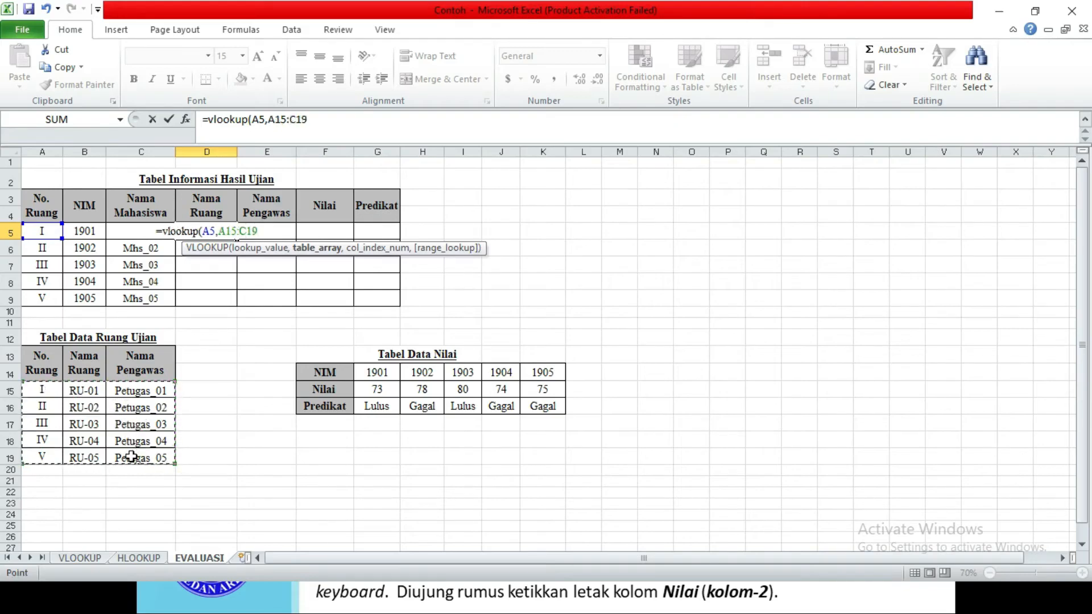
pyautogui.press('F4')
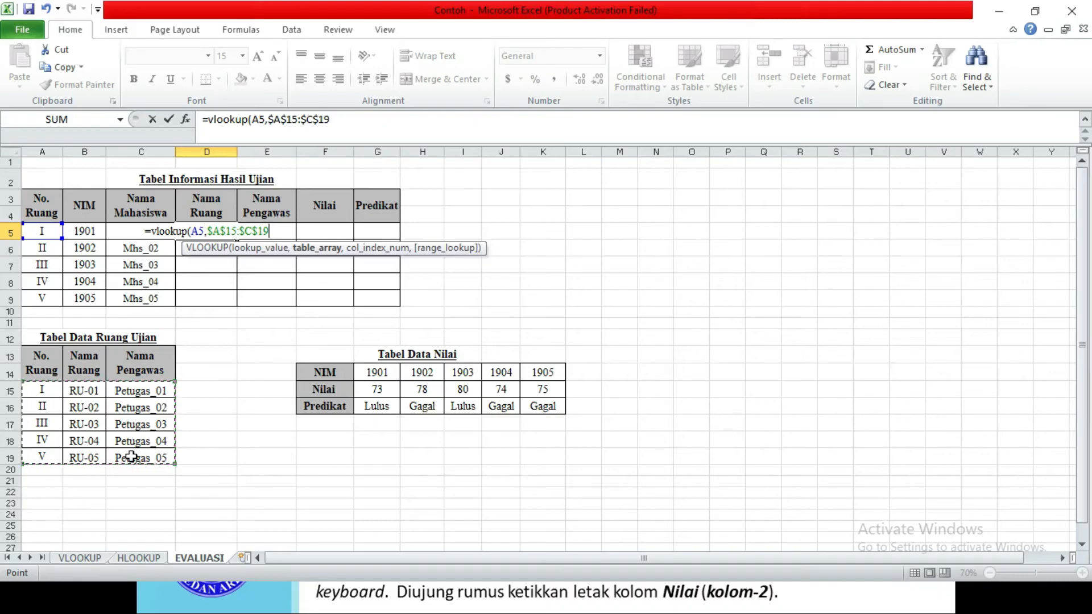
pyautogui.write(',')
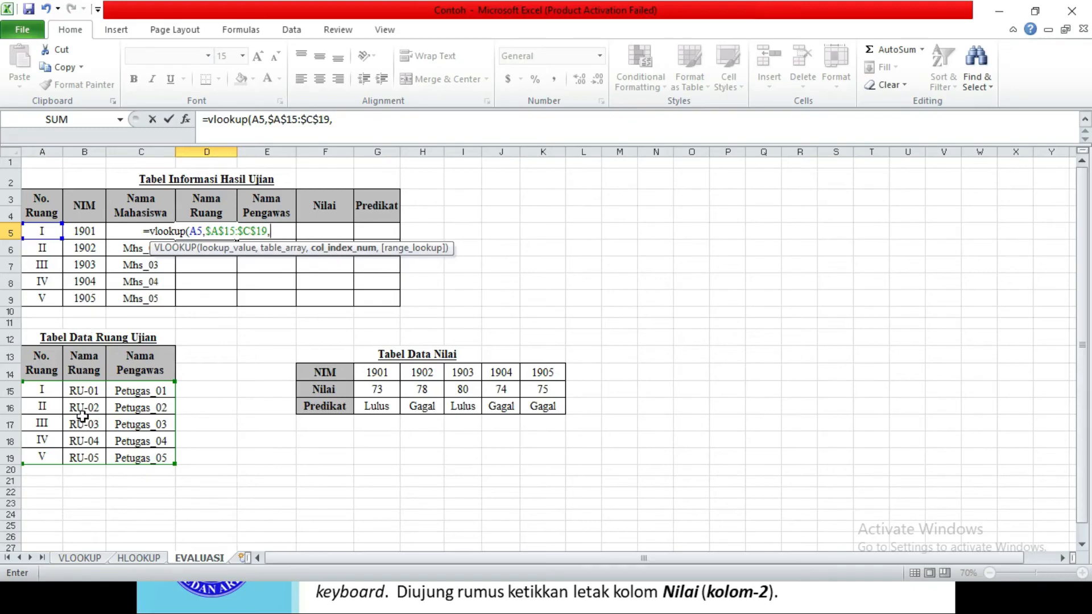
pyautogui.write('2)')
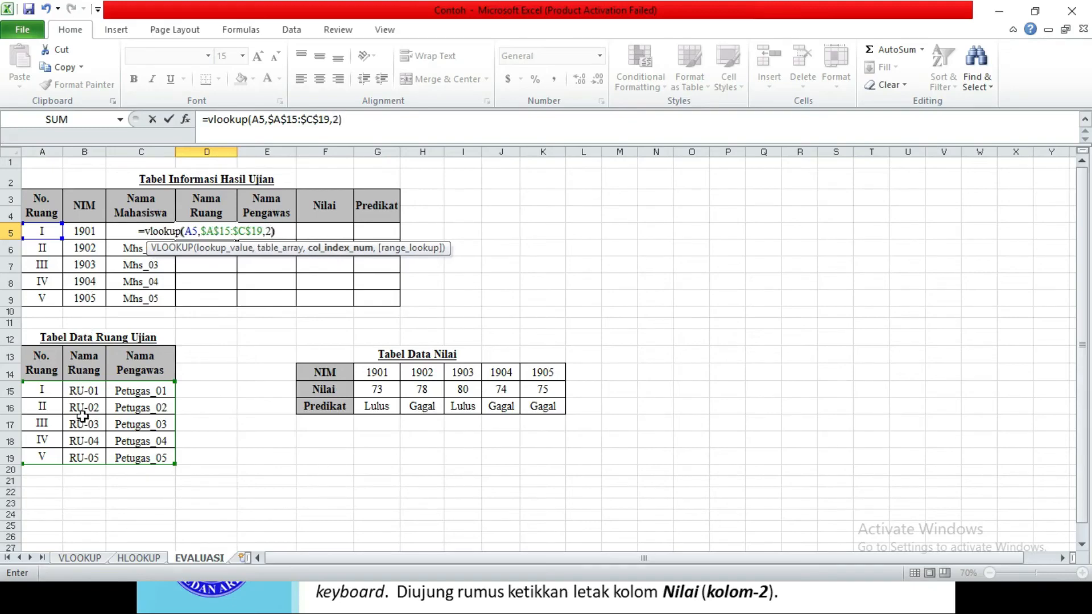
pyautogui.press('Return')
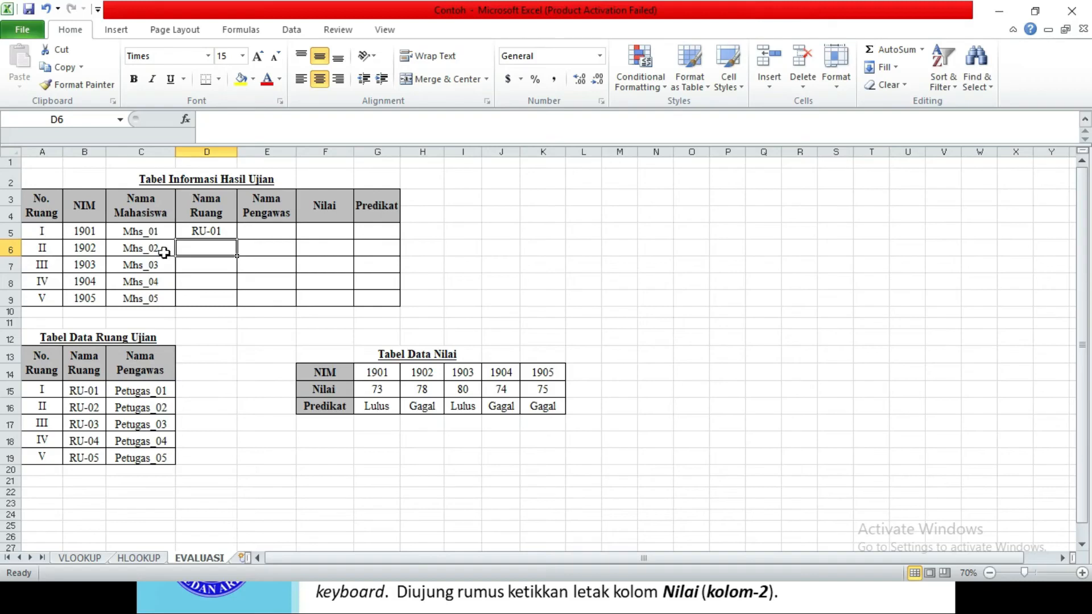
pyautogui.click(221, 233)
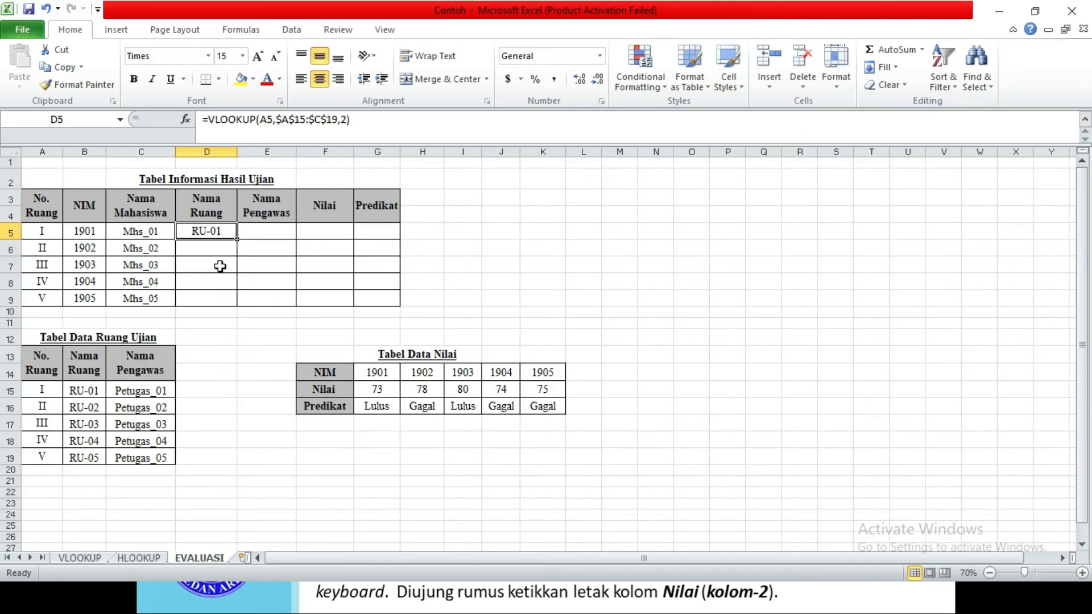
pyautogui.moveTo(237, 240); pyautogui.dragTo(233, 302)
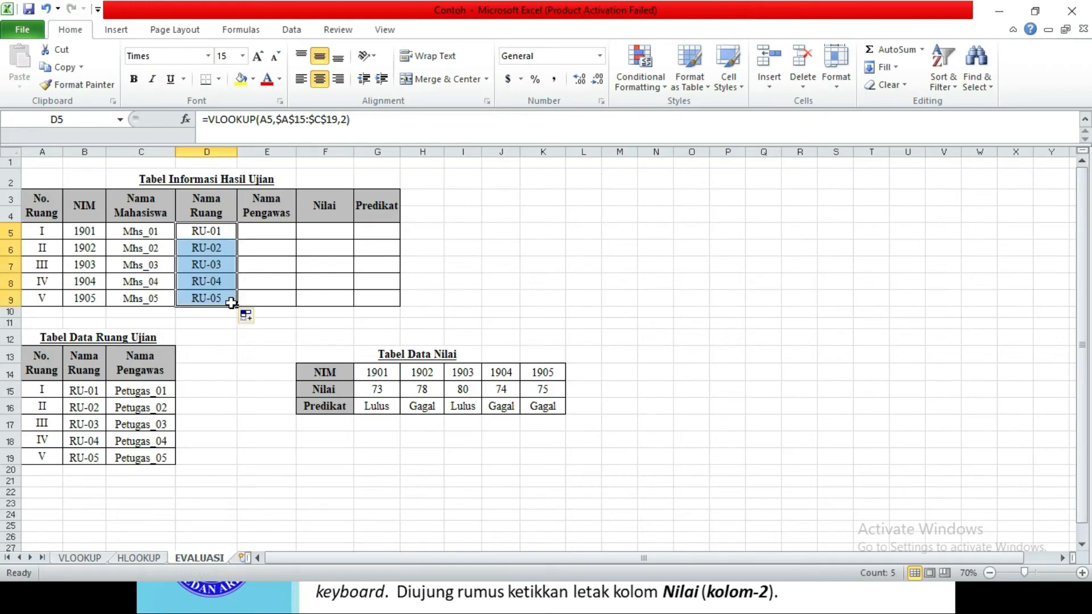
# Step: Start a VLOOKUP formula in E5 of the Nama Pengawas column with A5 as the lookup value
pyautogui.click(276, 233)
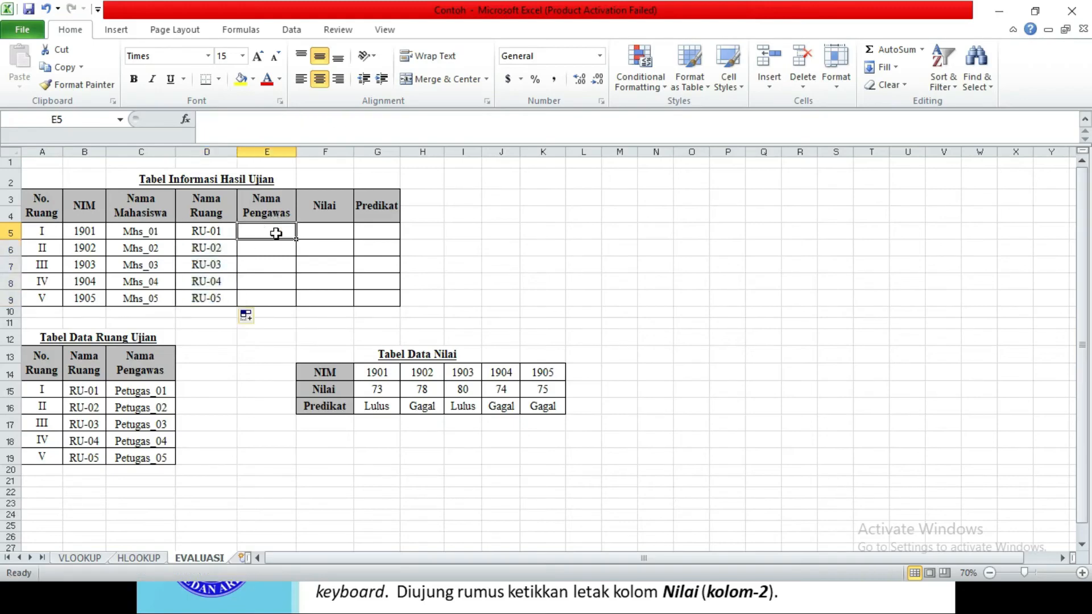
pyautogui.write('=')
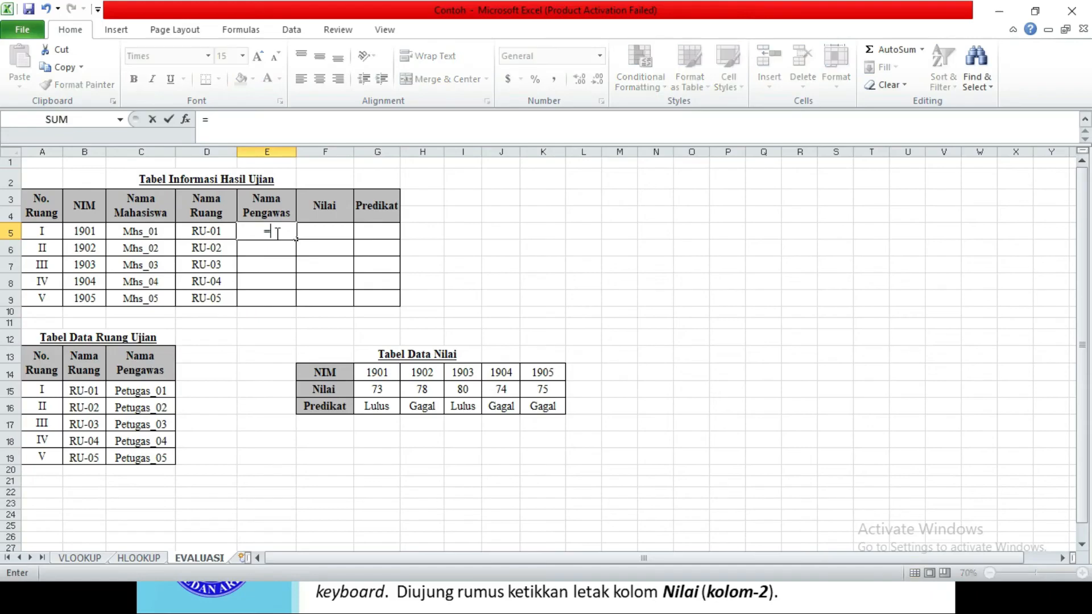
pyautogui.write('V')
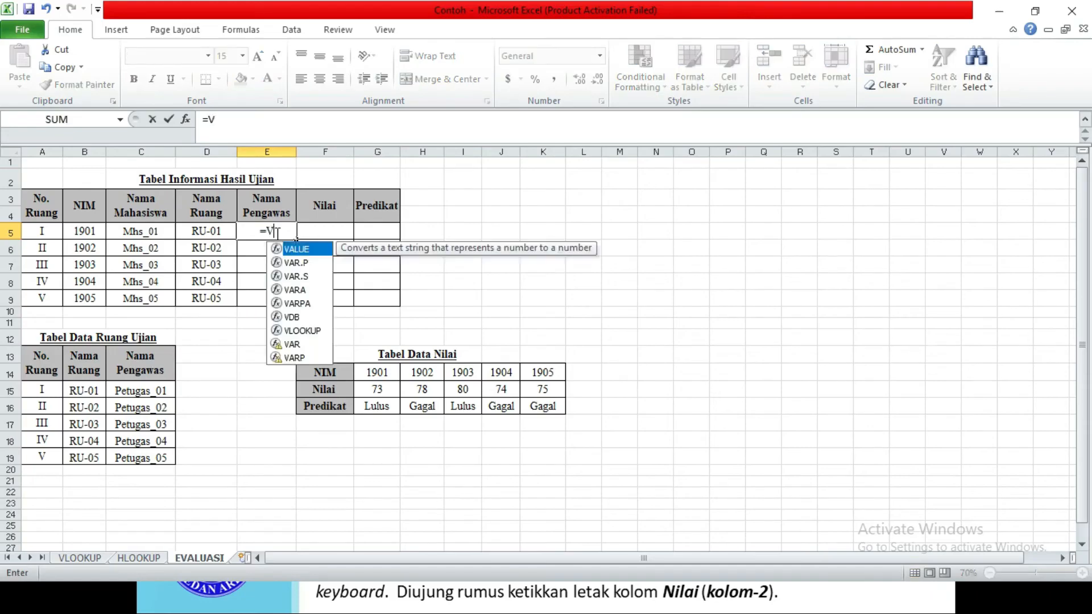
pyautogui.write('L')
pyautogui.press('Tab')
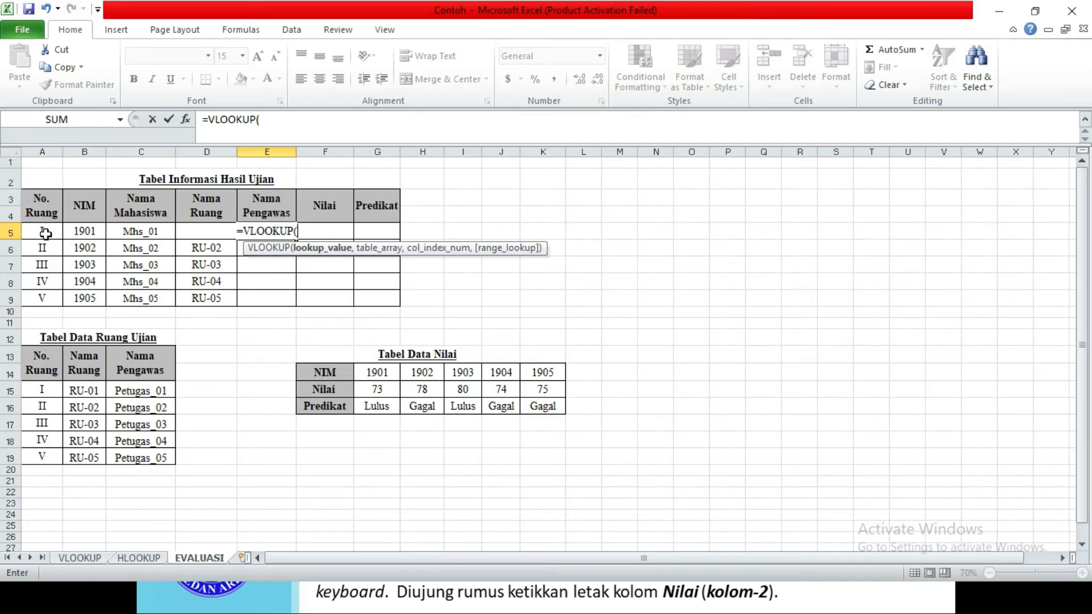
pyautogui.click(46, 233)
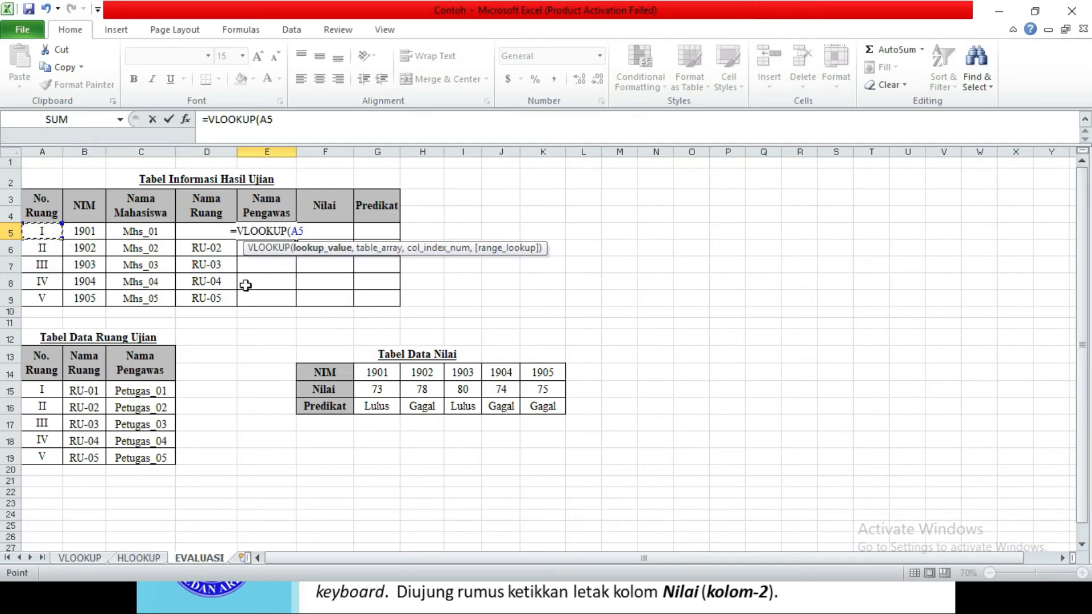
pyautogui.write(',')
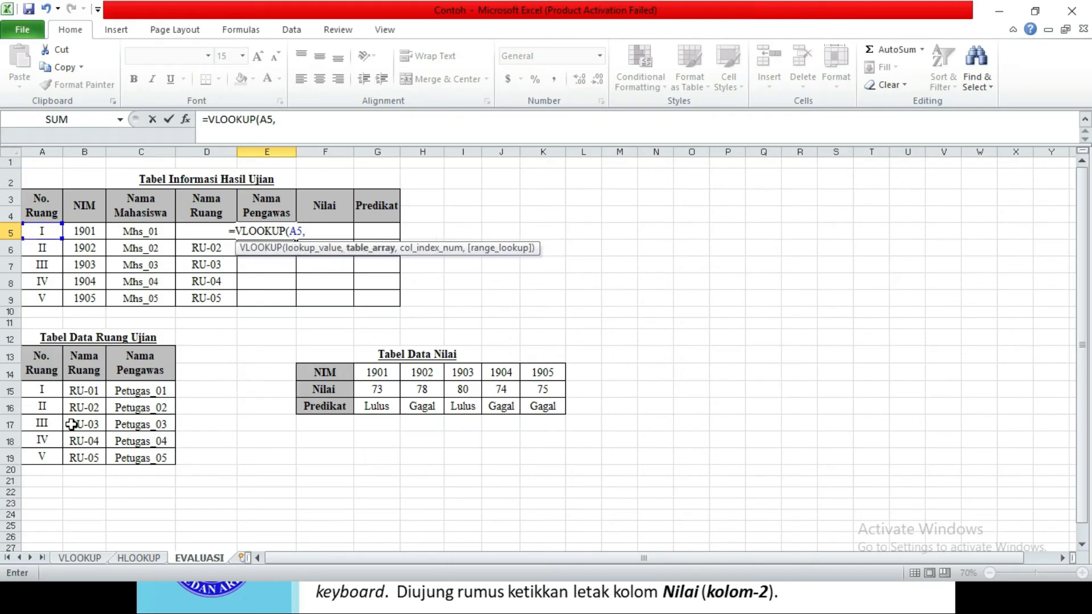
# Step: Complete the E5 formula with the table range A15:C19 and column index 3, and fill it down to E9
pyautogui.moveTo(41, 392); pyautogui.dragTo(128, 456)
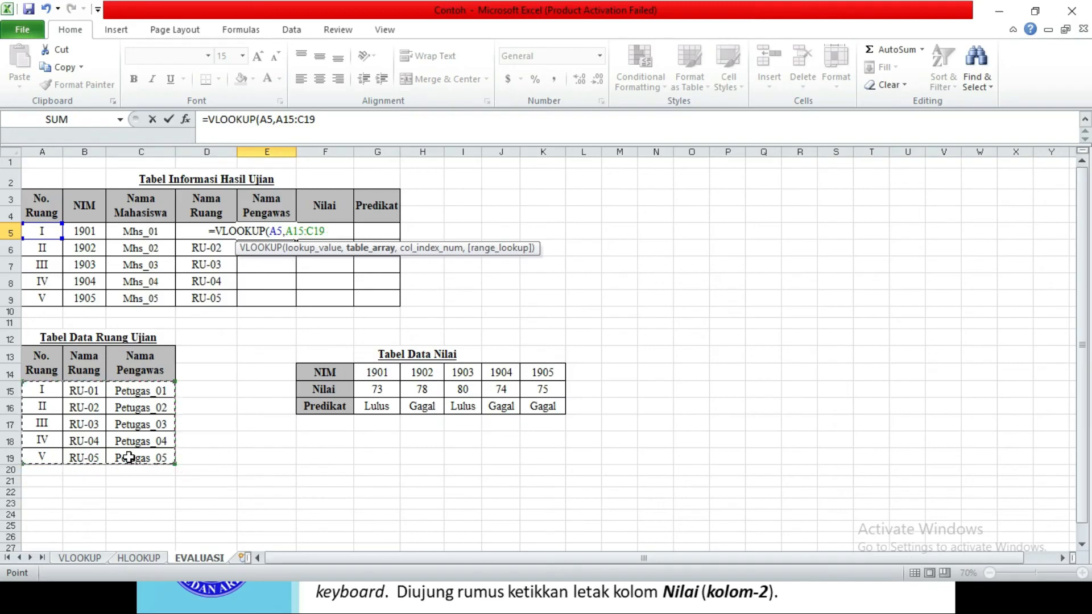
pyautogui.write(',')
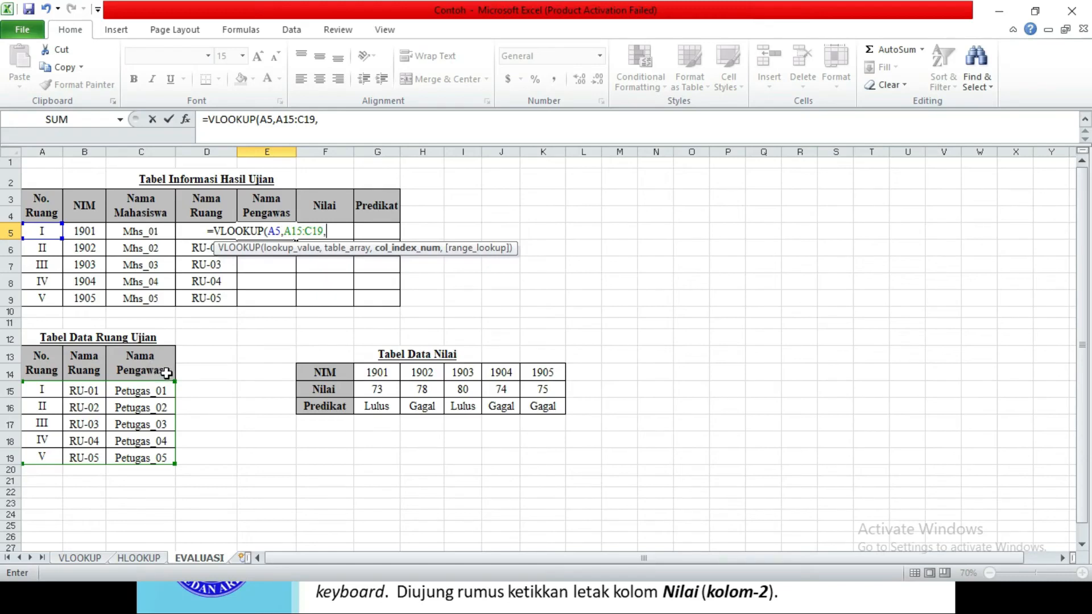
pyautogui.write('3)')
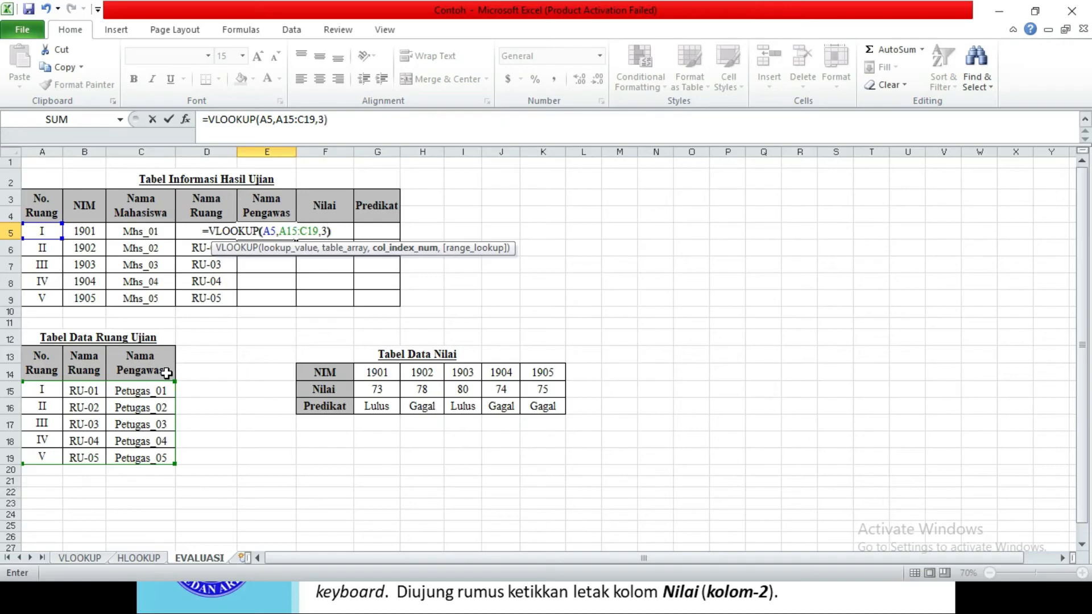
pyautogui.press('Return')
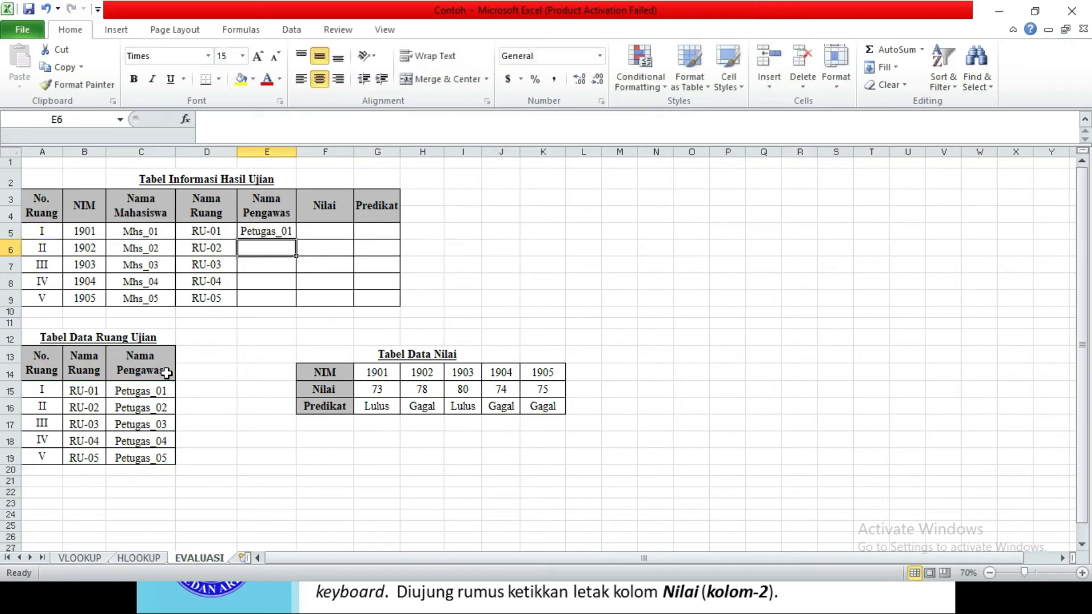
pyautogui.click(267, 234)
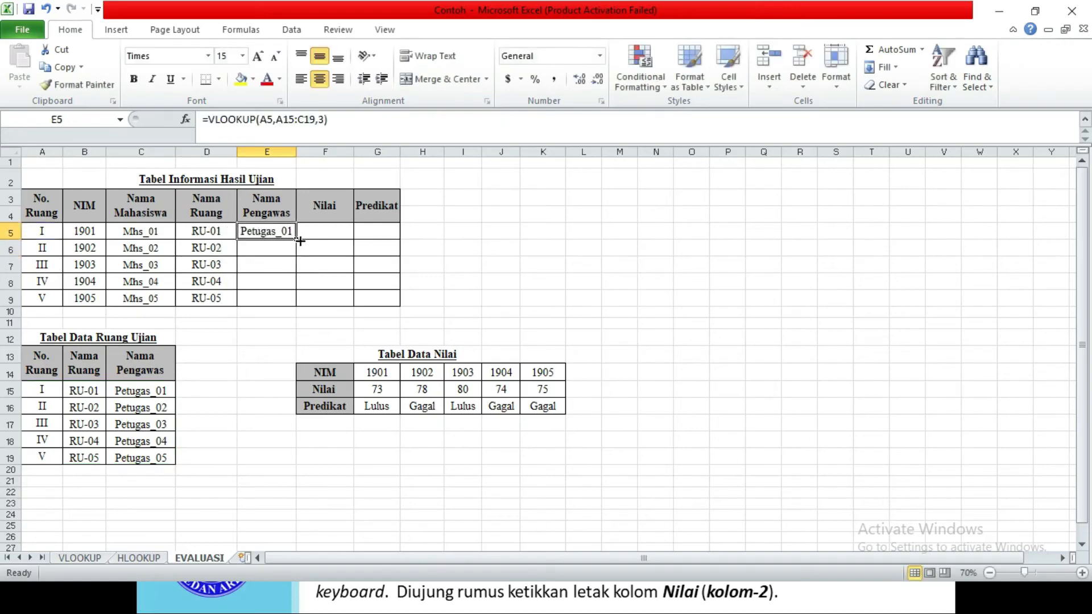
pyautogui.moveTo(296, 241); pyautogui.dragTo(295, 306)
pyautogui.click(260, 397)
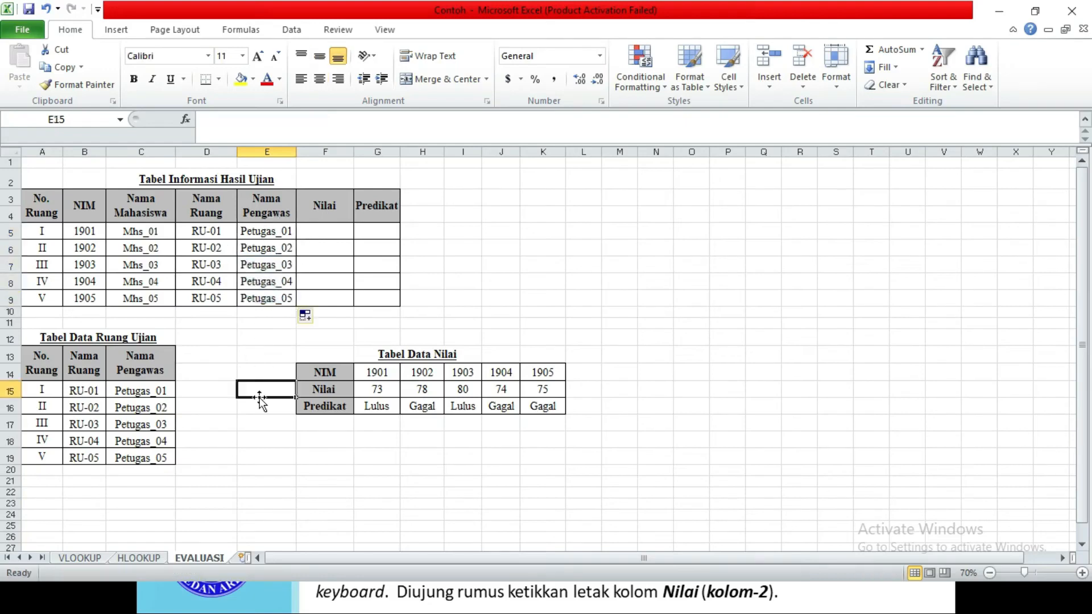
# Step: Examine the empty Nilai and Predikat columns alongside the horizontal NIM row of Tabel Data Nilai
pyautogui.click(312, 236)
pyautogui.click(369, 233)
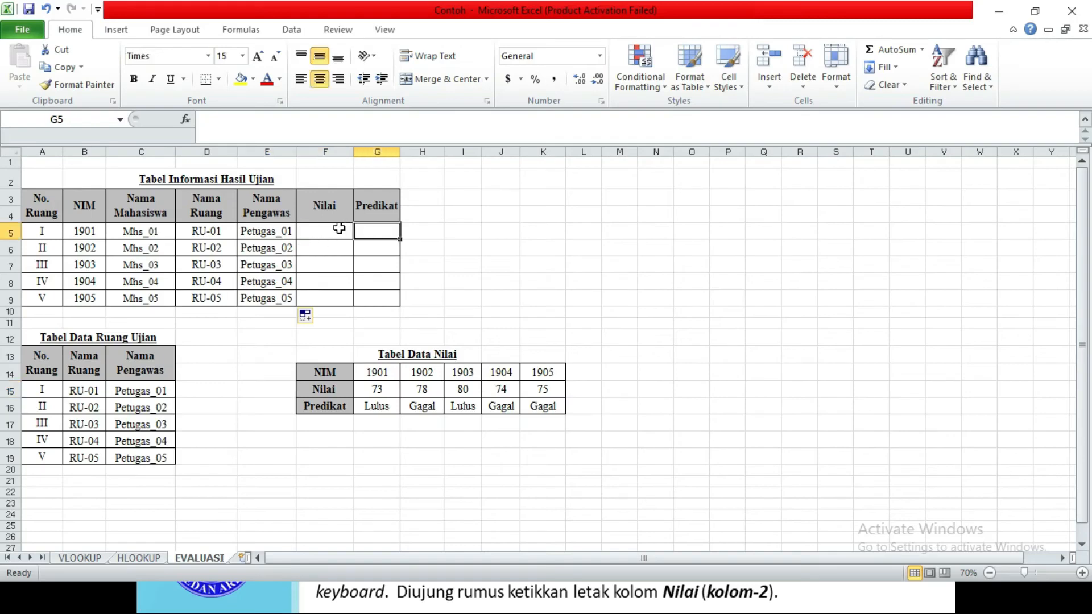
pyautogui.click(334, 229)
pyautogui.click(366, 232)
pyautogui.click(331, 232)
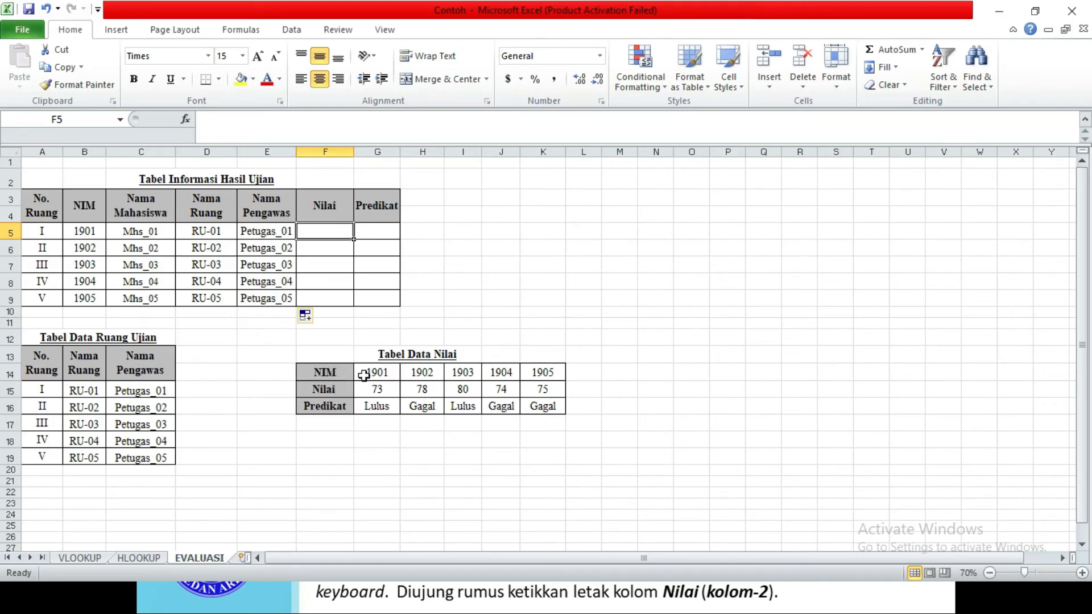
pyautogui.moveTo(364, 376); pyautogui.dragTo(533, 377)
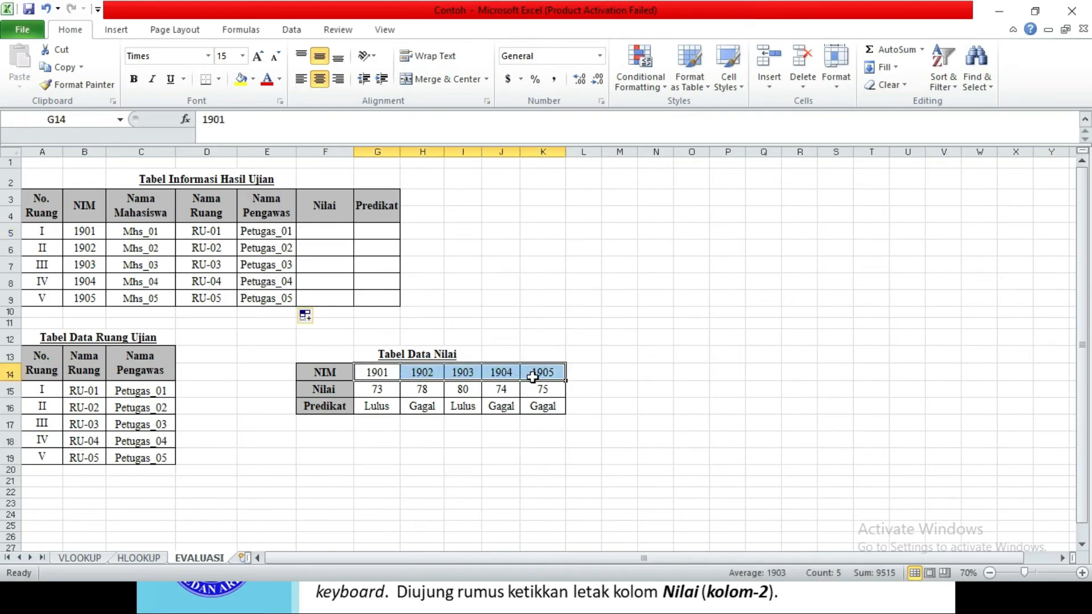
# Step: Start an HLOOKUP formula in F5 of the Nilai column with B5 as the lookup value
pyautogui.click(313, 232)
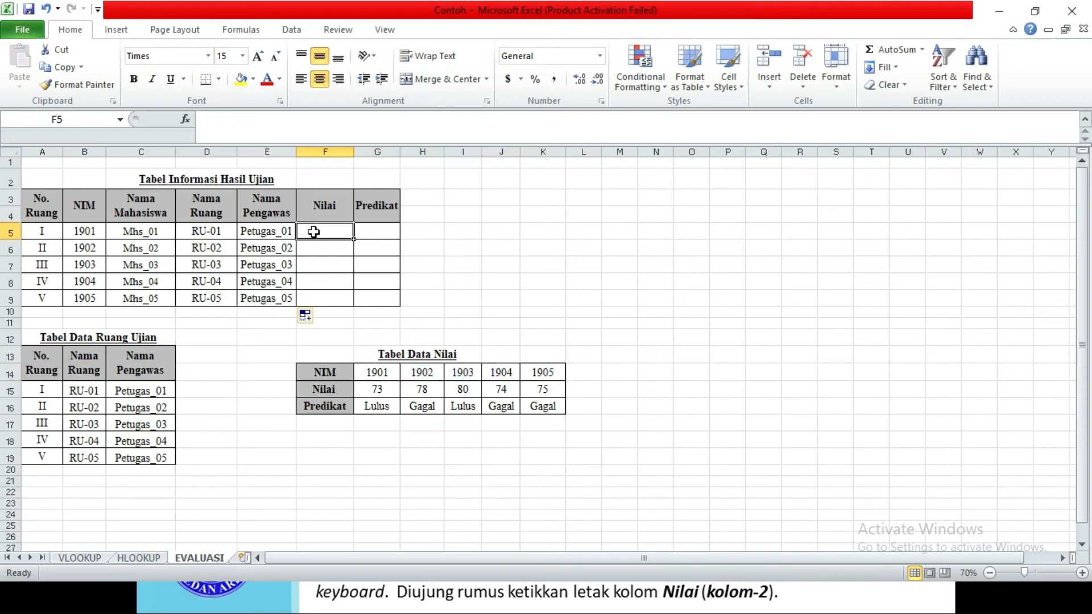
pyautogui.write('=hl')
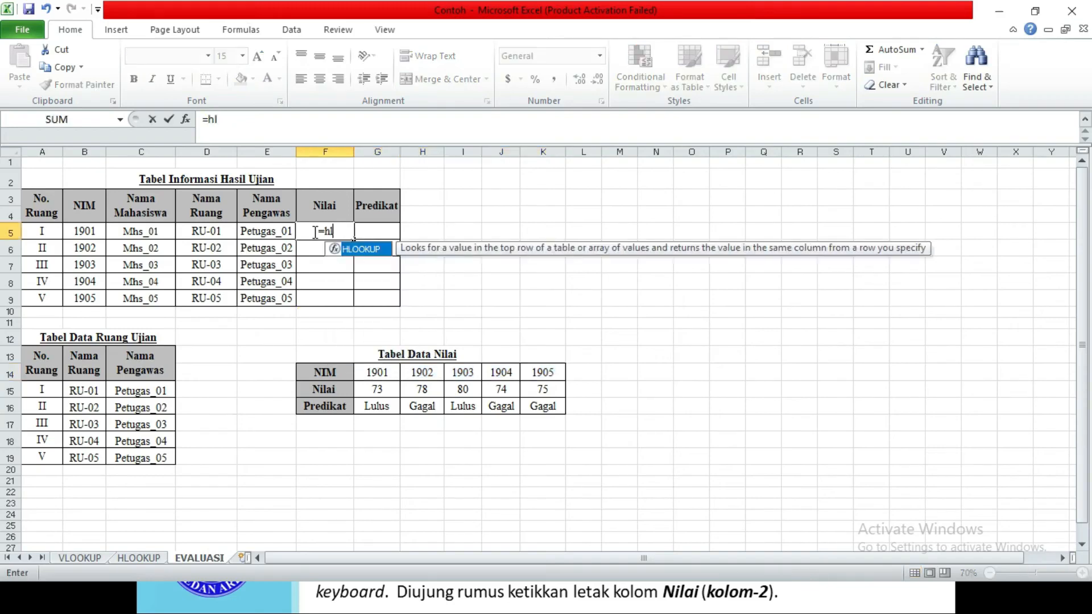
pyautogui.press('Tab')
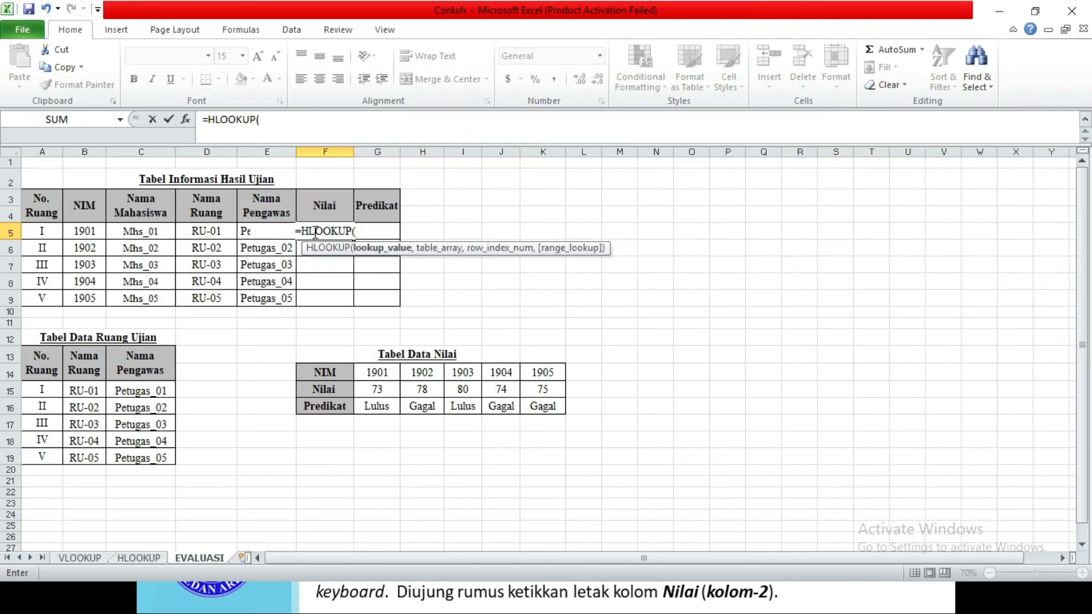
pyautogui.click(87, 236)
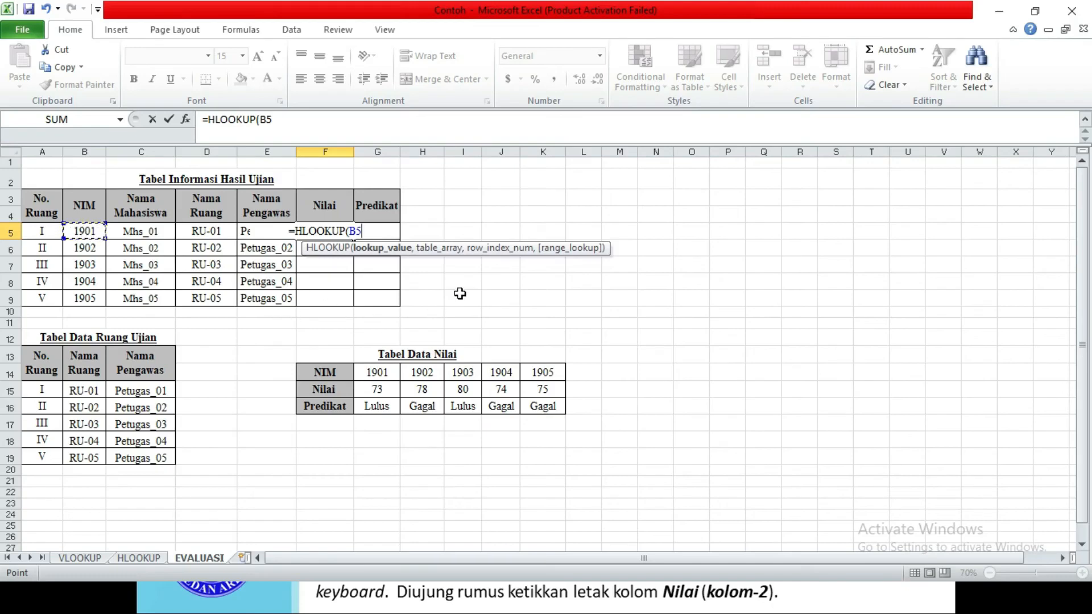
pyautogui.write(',')
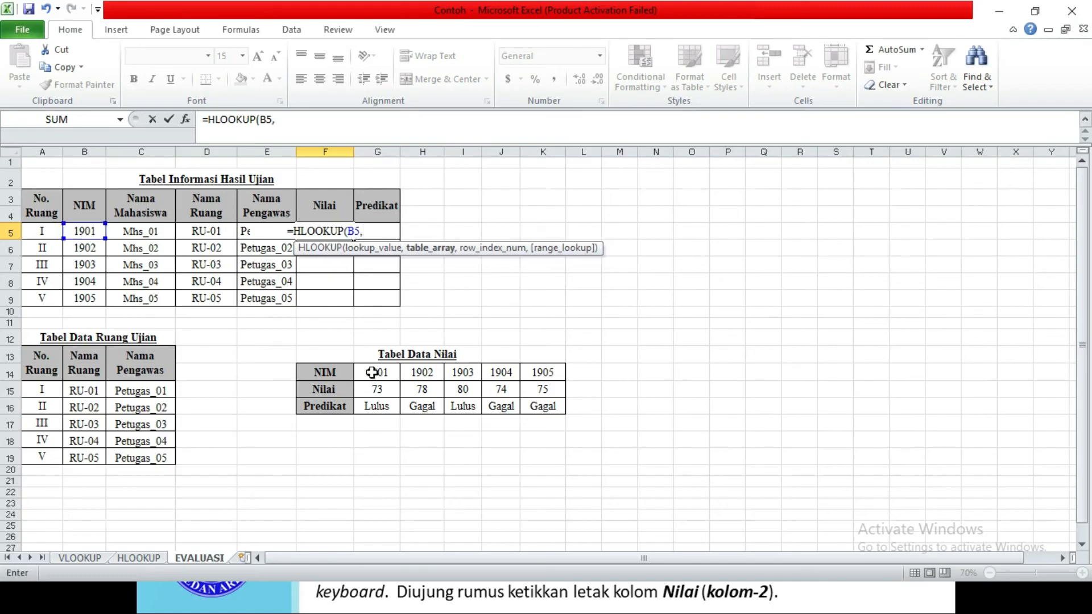
# Step: Complete the F5 formula with the absolute table range $G$14:$K$16 and row index 2, and fill it down to F9
pyautogui.moveTo(372, 372); pyautogui.dragTo(534, 404)
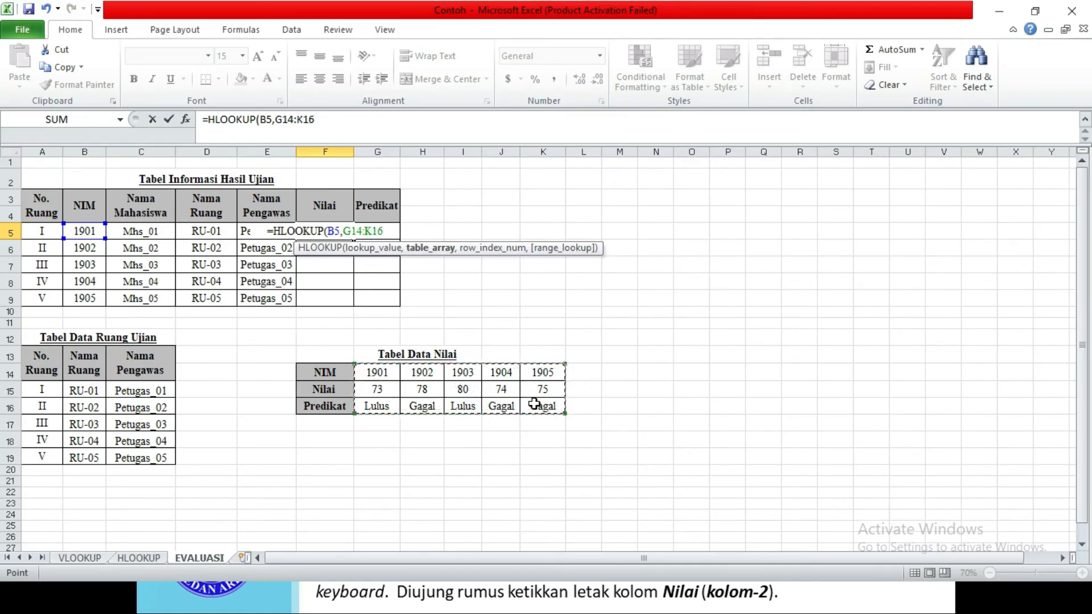
pyautogui.press('F4')
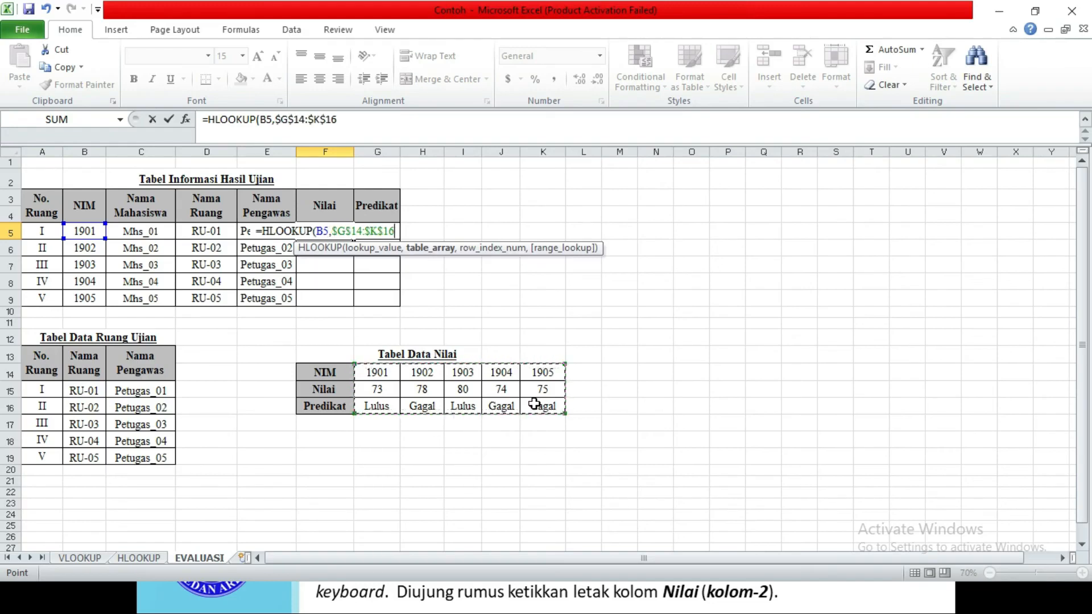
pyautogui.write(',')
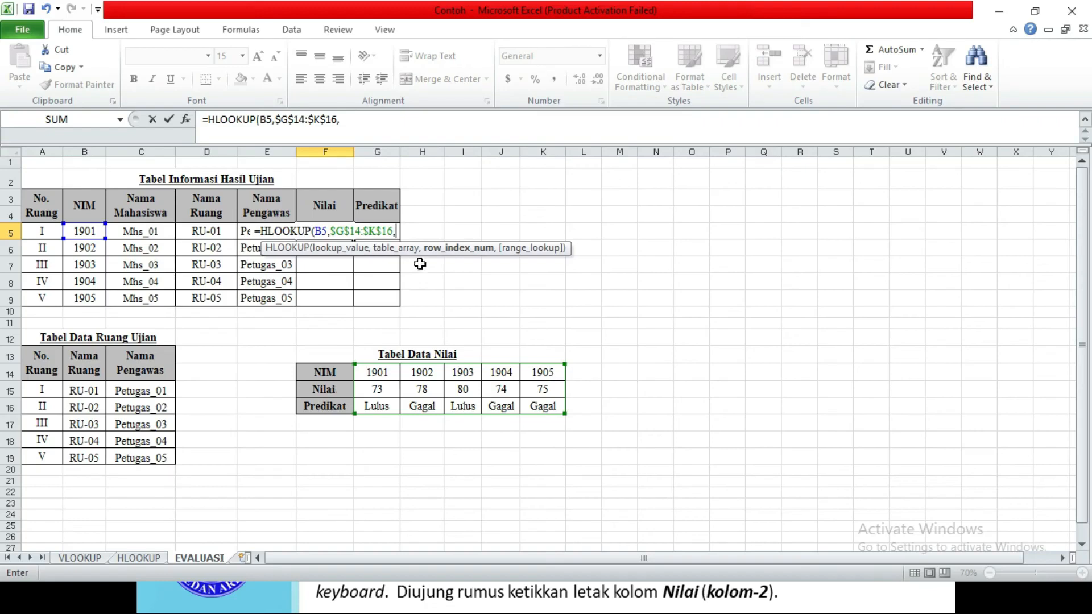
pyautogui.write('2)')
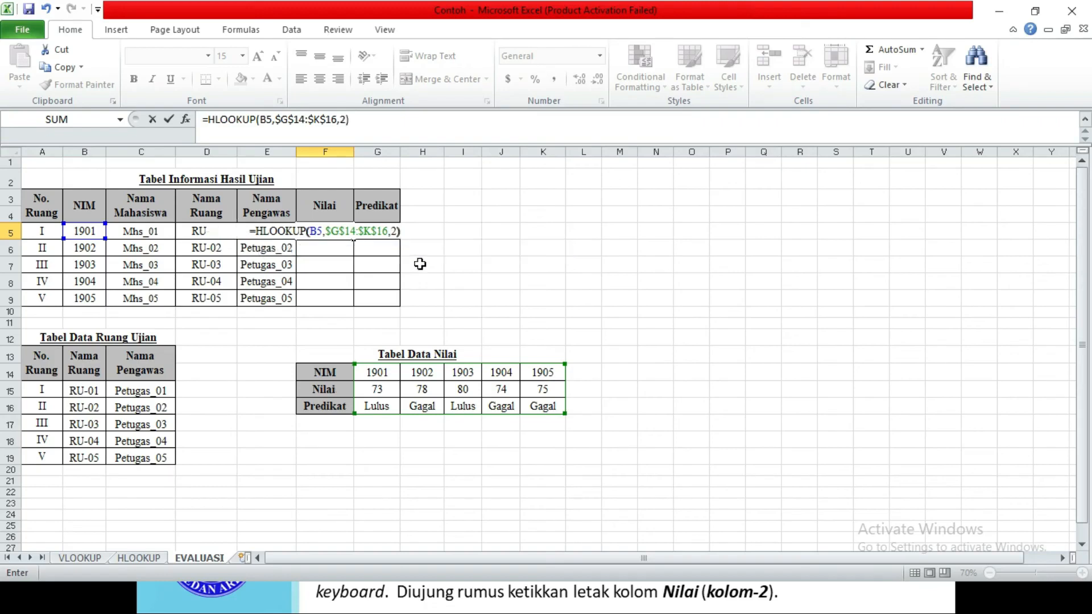
pyautogui.press('Return')
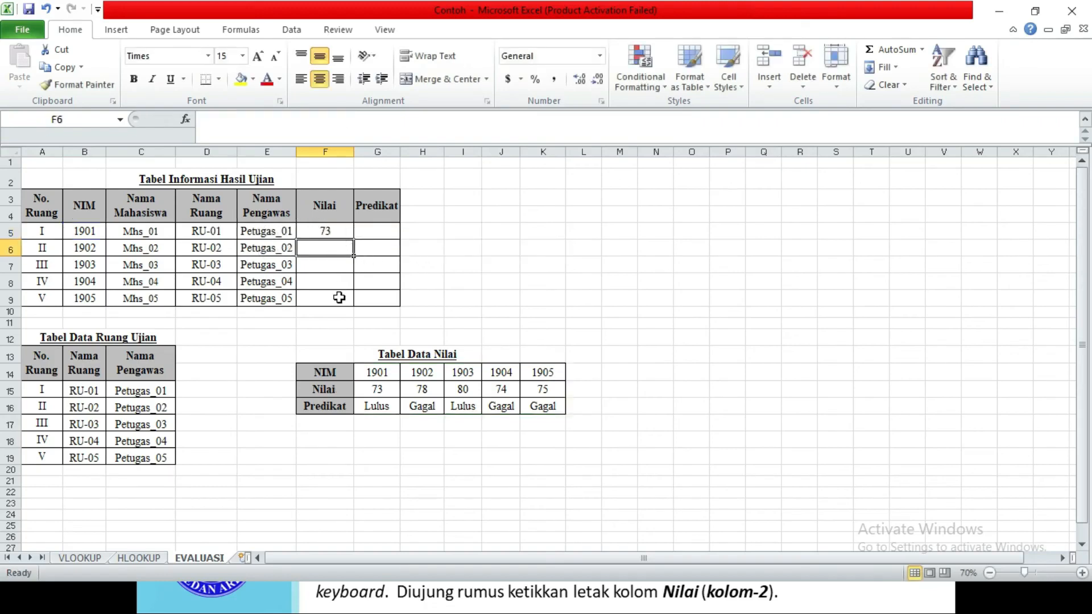
pyautogui.click(335, 232)
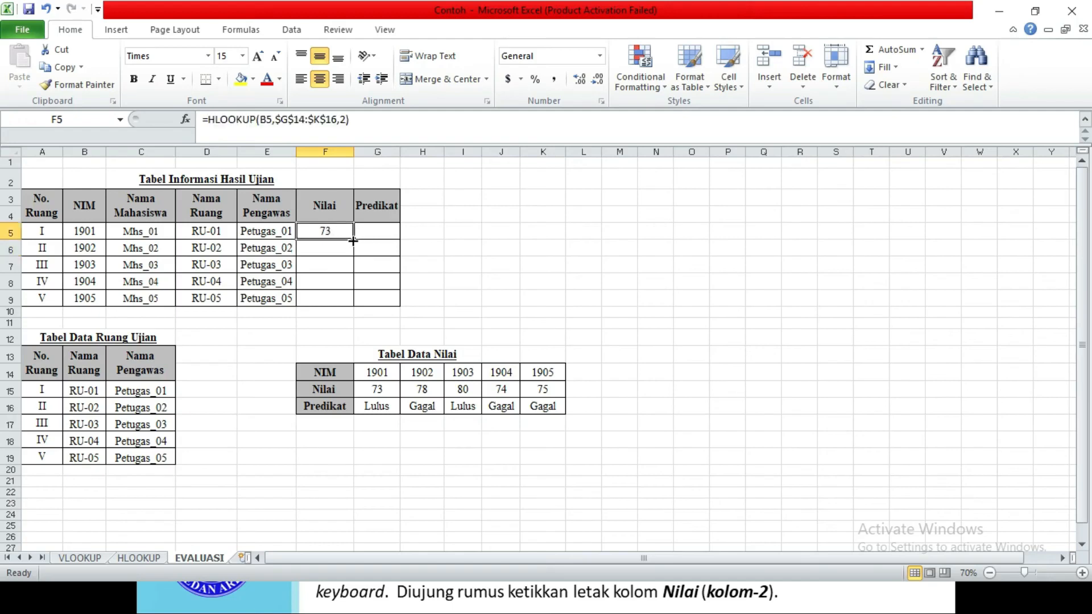
pyautogui.moveTo(353, 241); pyautogui.dragTo(349, 299)
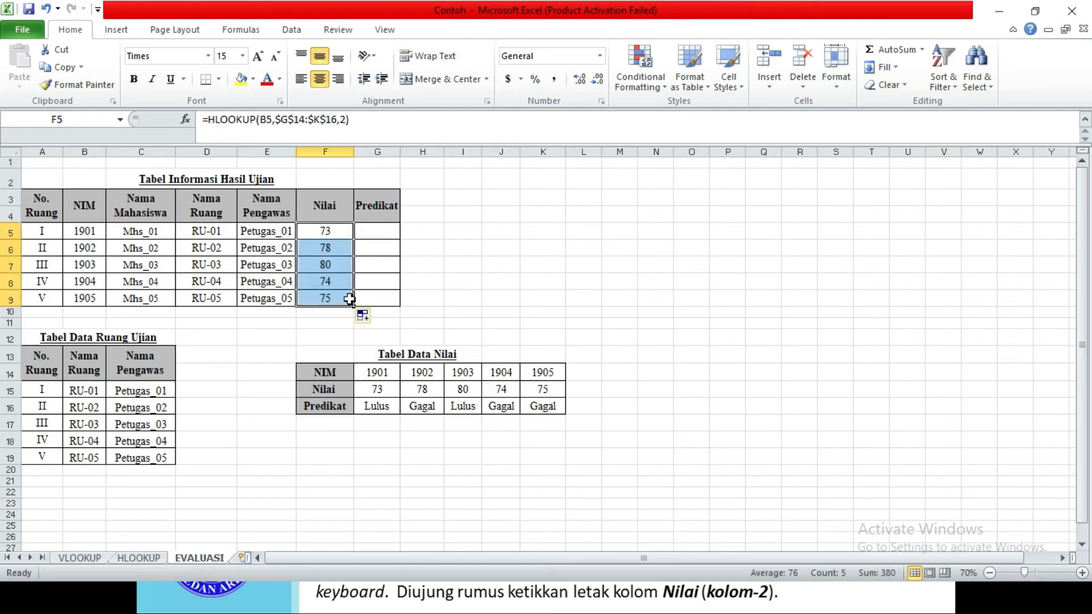
# Step: Start an HLOOKUP formula in G5 of the Predikat column with B5 as the lookup value
pyautogui.click(378, 235)
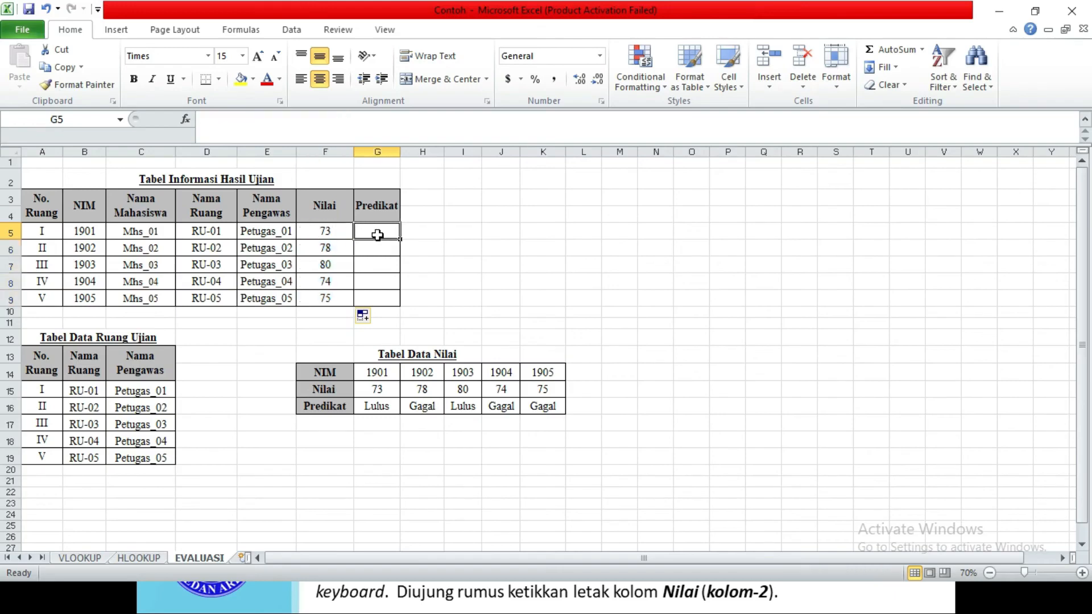
pyautogui.write('=hlo')
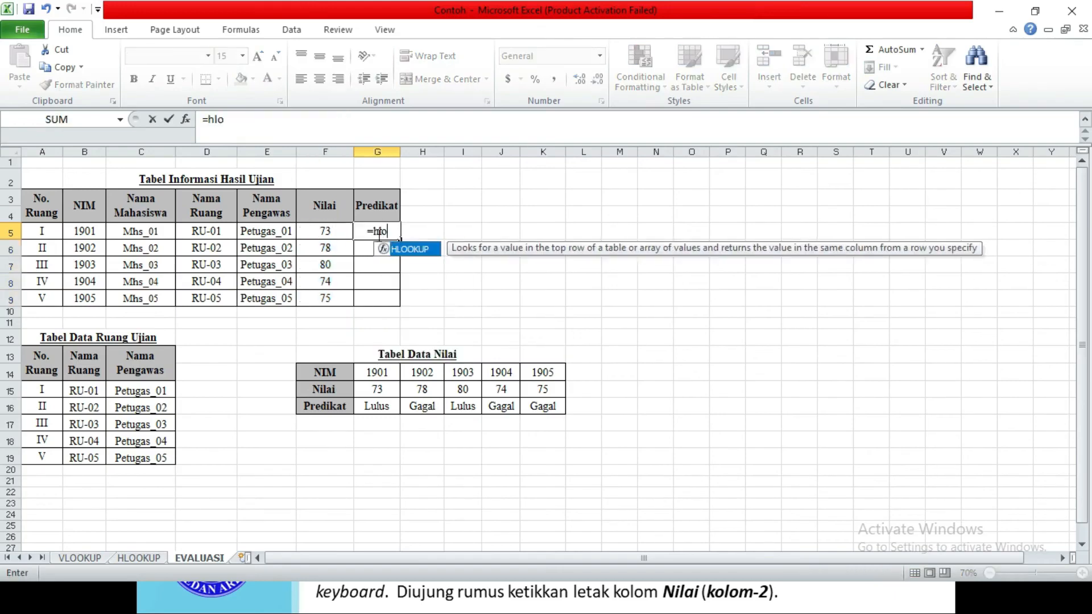
pyautogui.press('Tab')
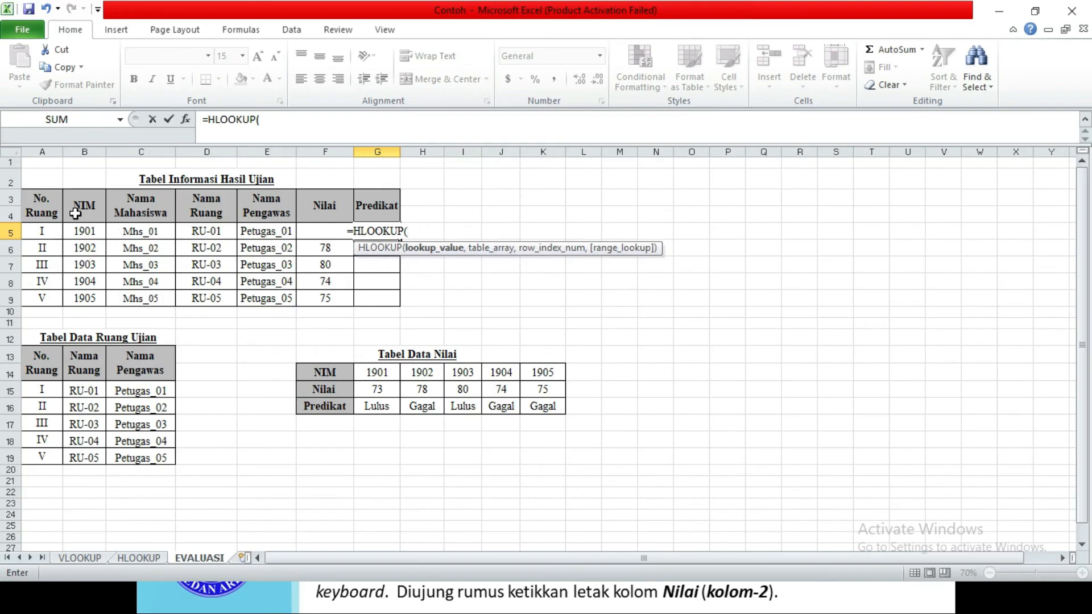
pyautogui.click(80, 235)
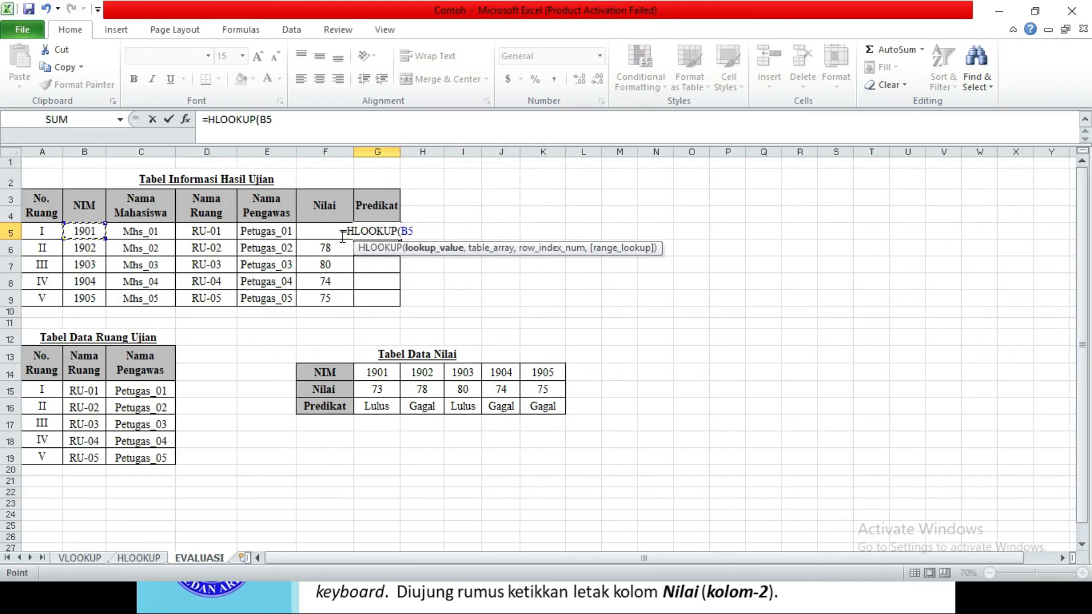
pyautogui.write(',')
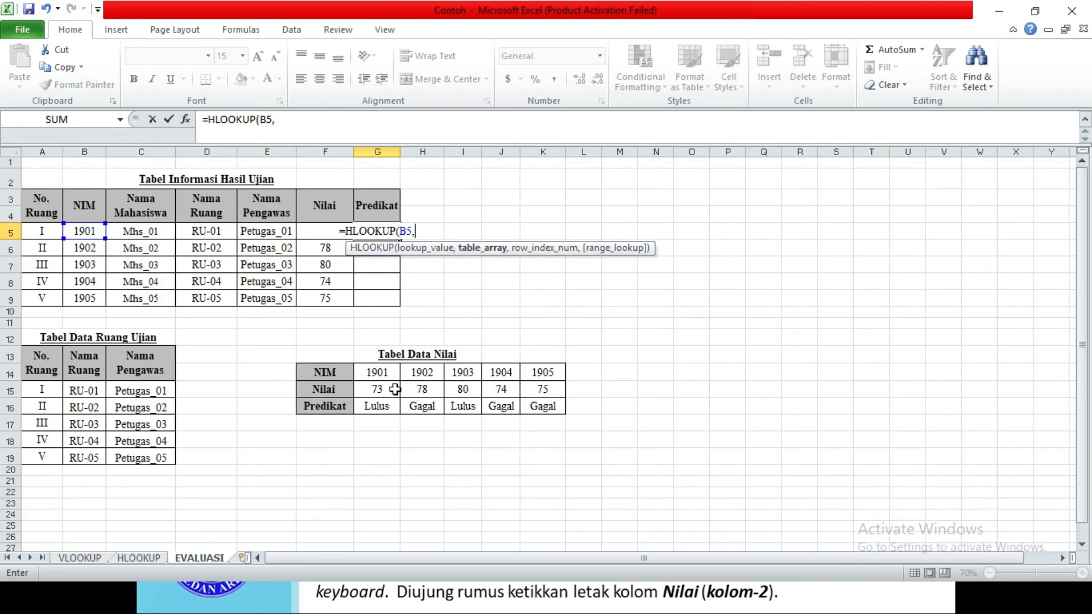
# Step: Complete the G5 formula with the absolute table range $G$14:$K$16 and row index 3, and fill it down to G9
pyautogui.moveTo(369, 373); pyautogui.dragTo(541, 408)
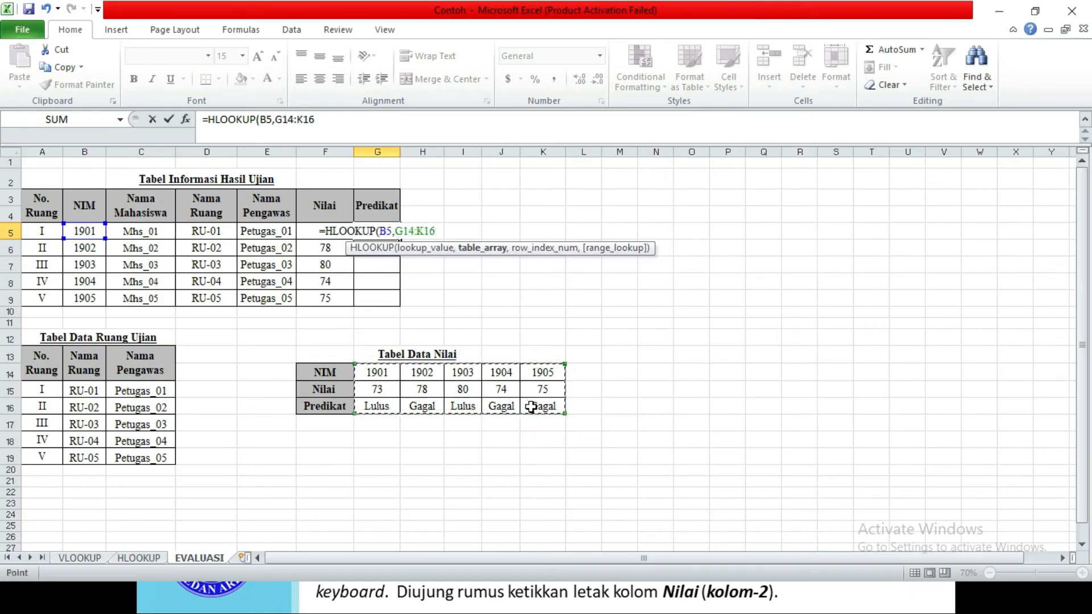
pyautogui.press('F4')
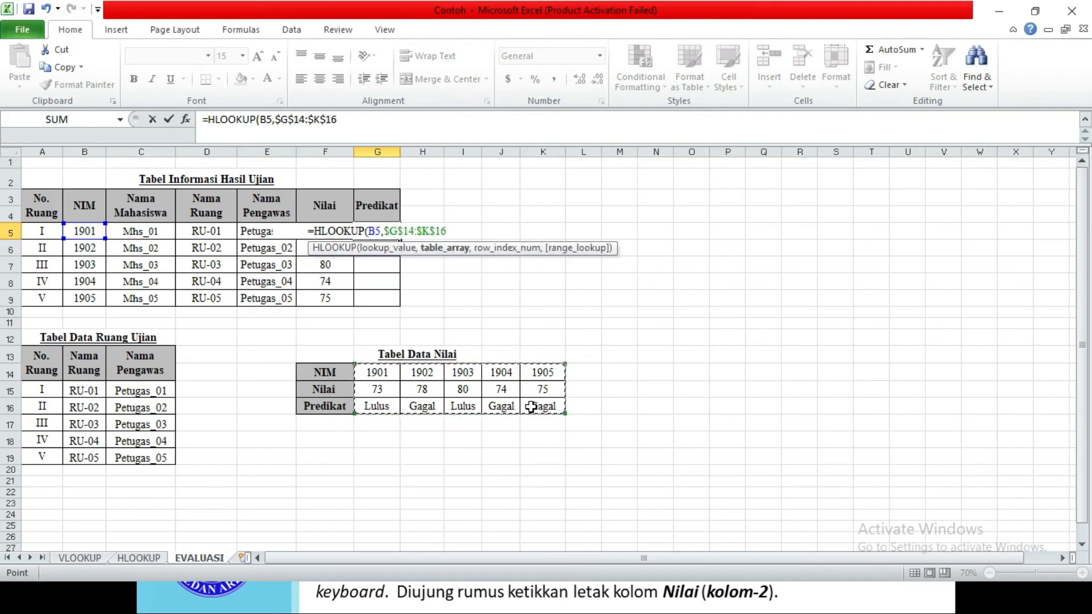
pyautogui.write(',')
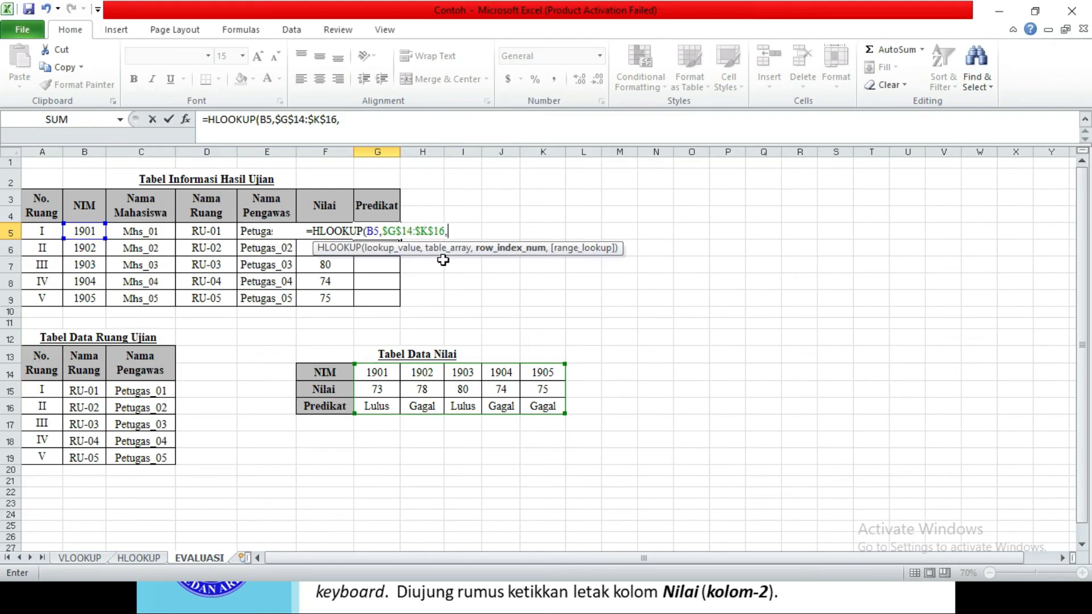
pyautogui.write('3)')
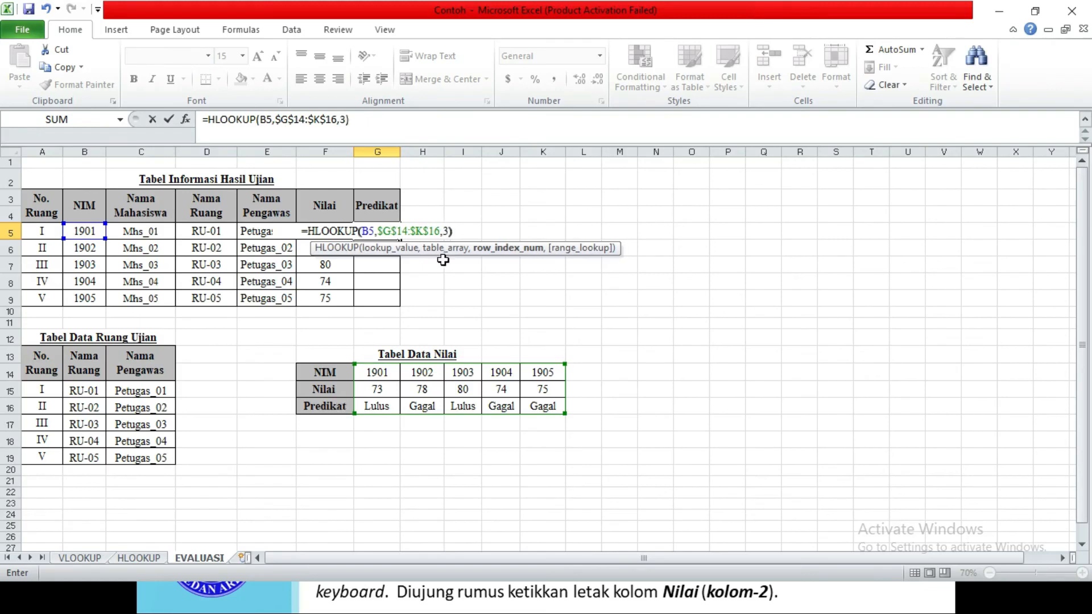
pyautogui.press('Return')
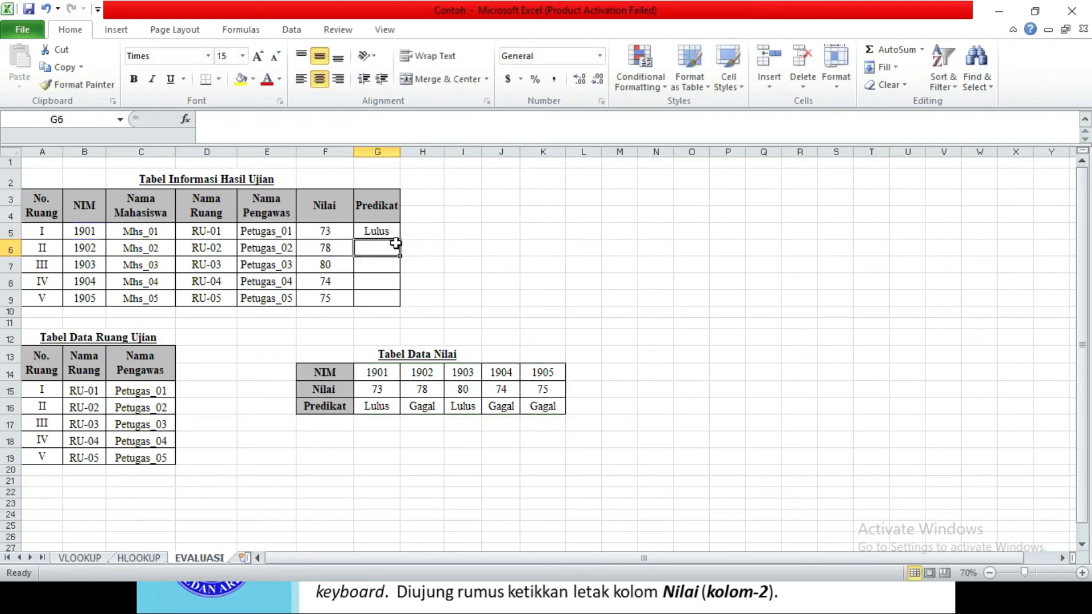
pyautogui.click(382, 233)
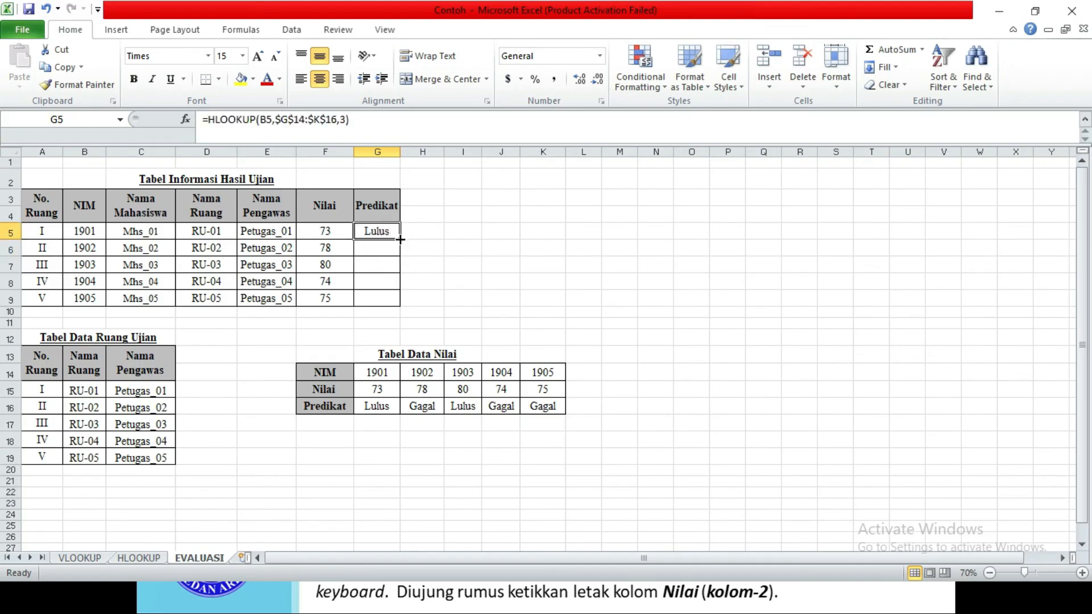
pyautogui.moveTo(400, 239); pyautogui.dragTo(399, 300)
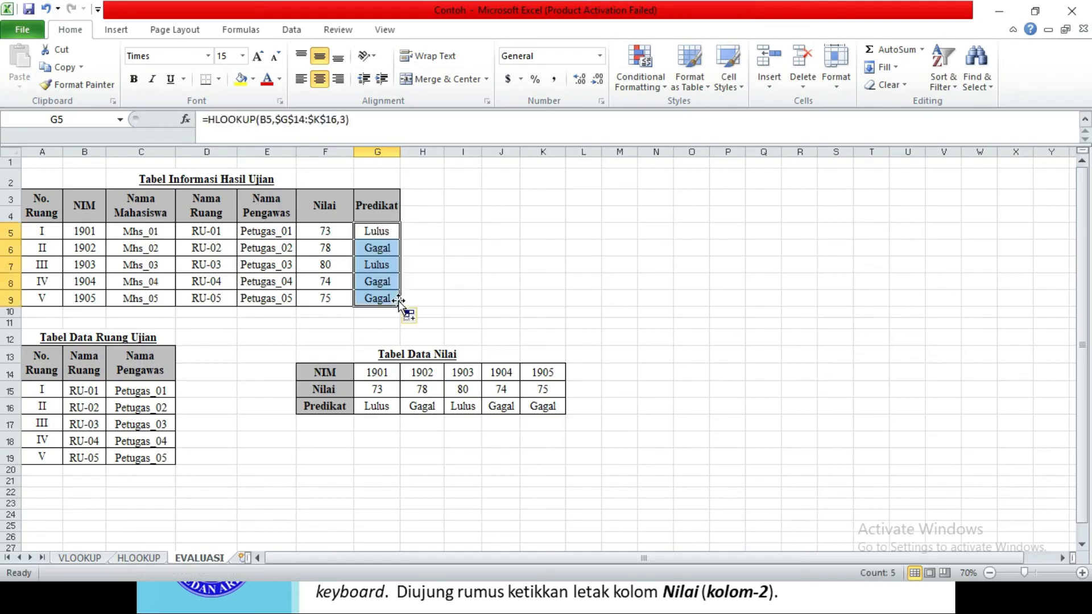
# Step: Review the lookup formulas in F5, G5 and D5 against the data ranges of Tabel Data Ruang Ujian and Tabel Data Nilai
pyautogui.click(340, 233)
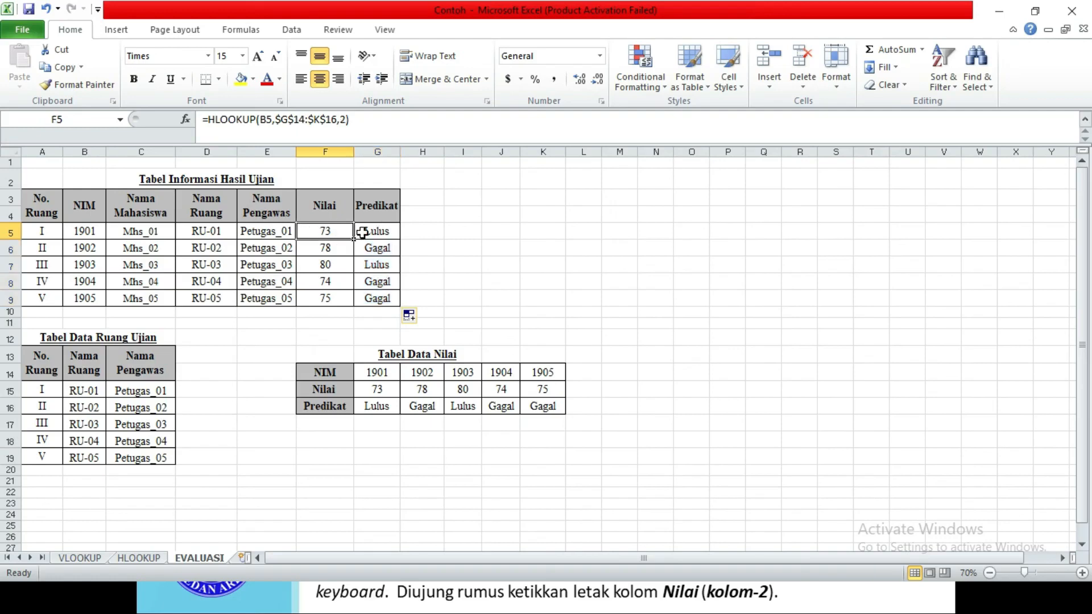
pyautogui.click(374, 234)
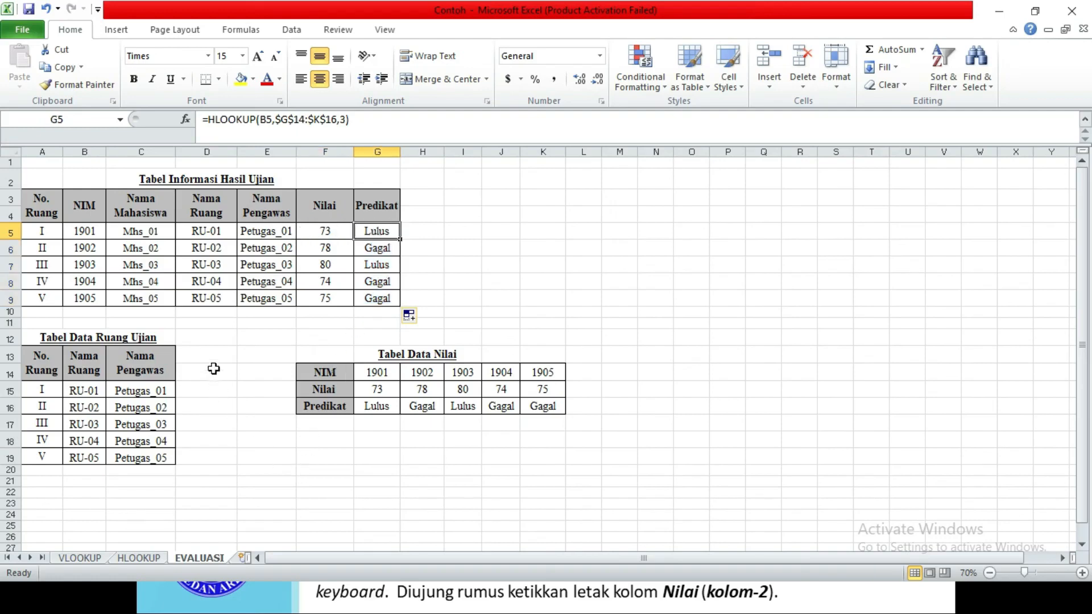
pyautogui.click(205, 341)
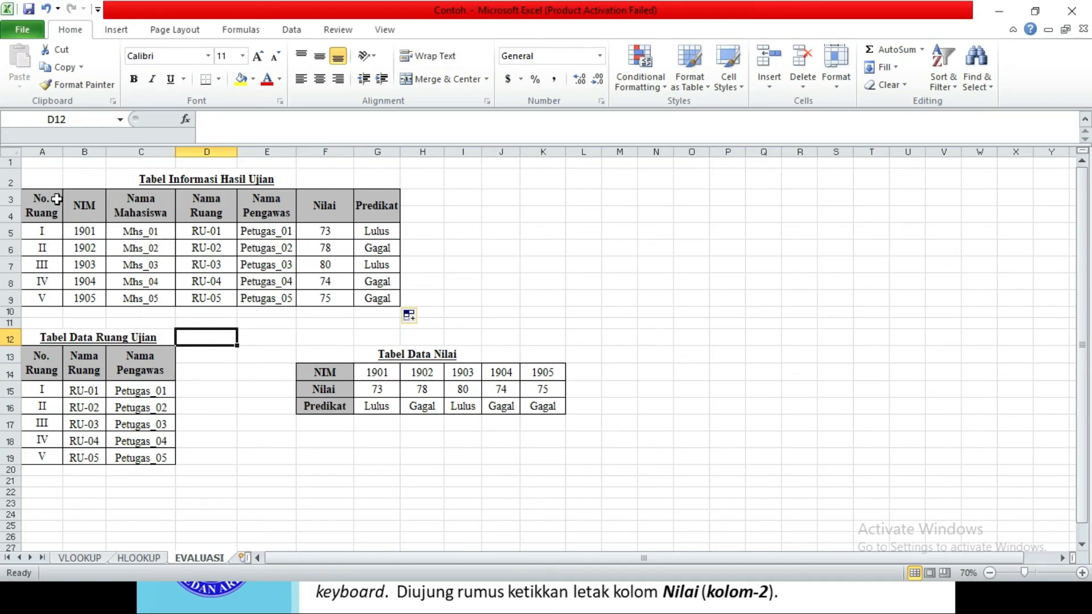
pyautogui.moveTo(25, 176); pyautogui.dragTo(432, 320)
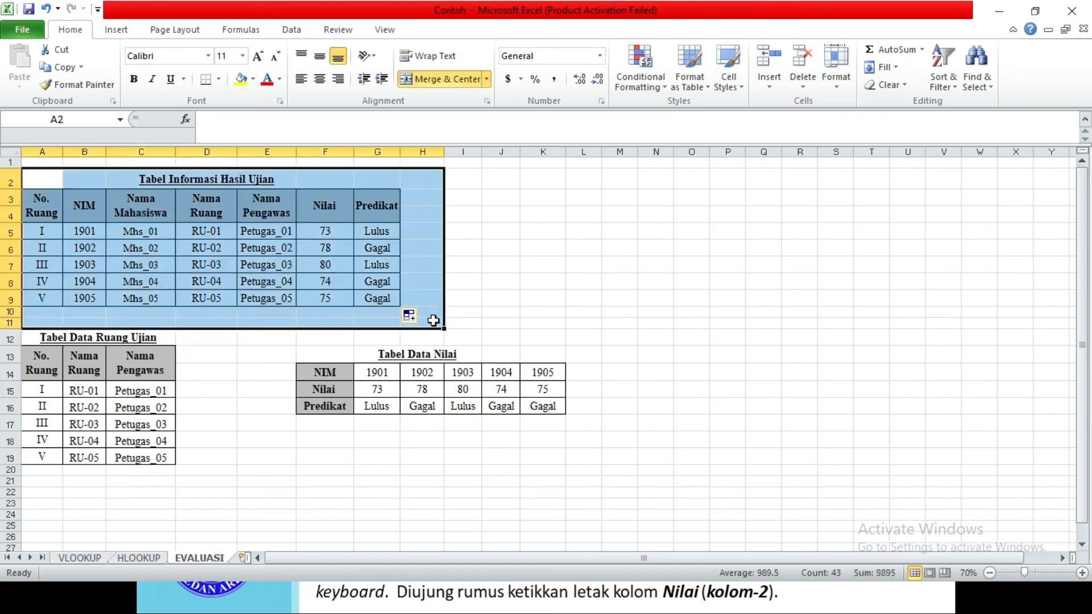
pyautogui.click(291, 356)
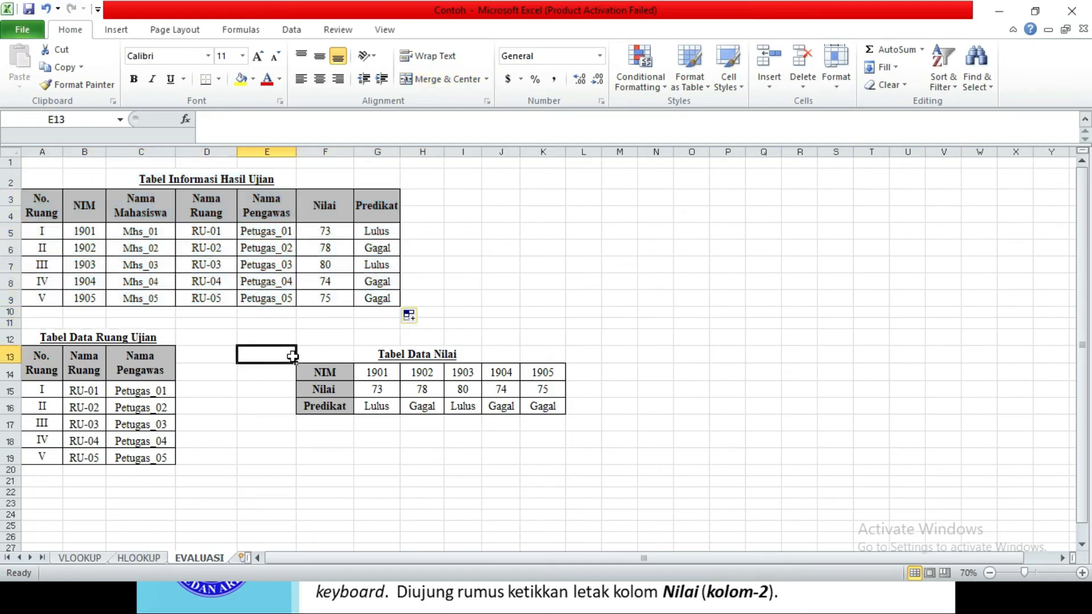
pyautogui.click(205, 234)
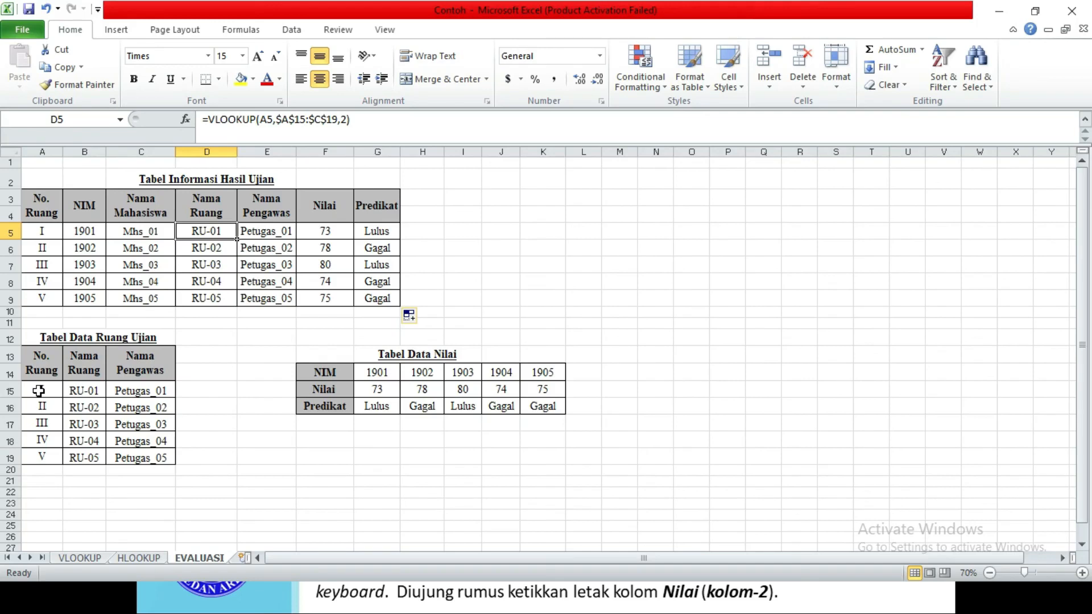
pyautogui.moveTo(39, 391); pyautogui.dragTo(140, 457)
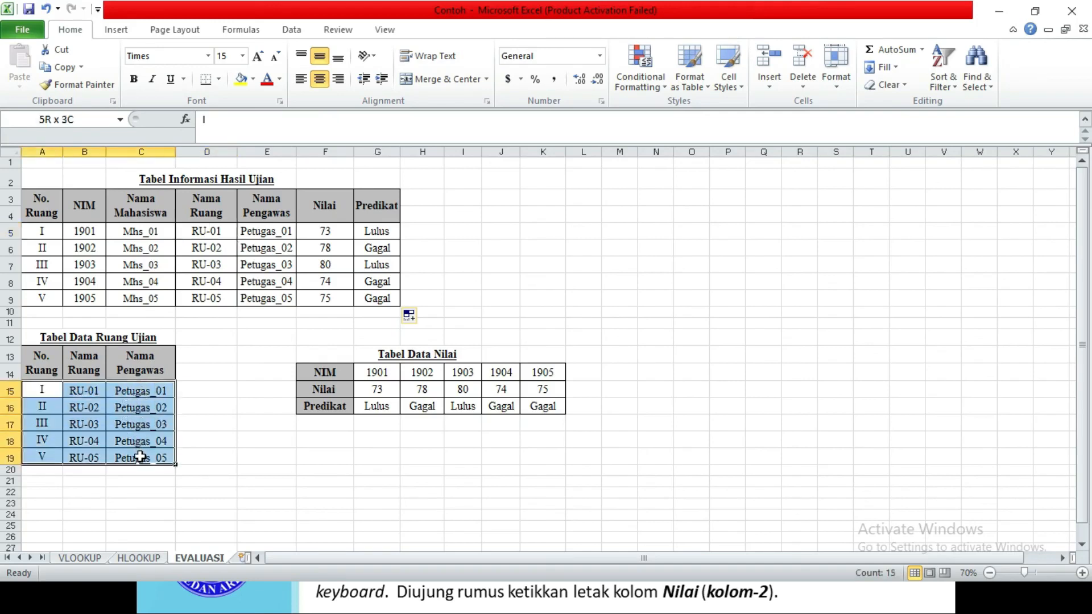
pyautogui.moveTo(385, 373); pyautogui.dragTo(547, 410)
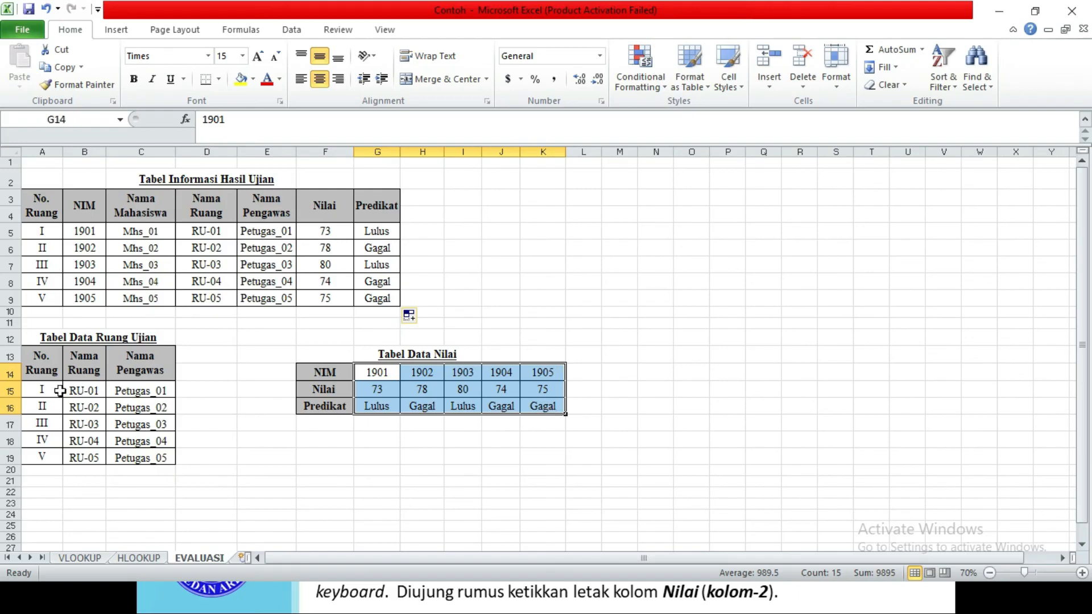
pyautogui.moveTo(53, 389); pyautogui.dragTo(164, 465)
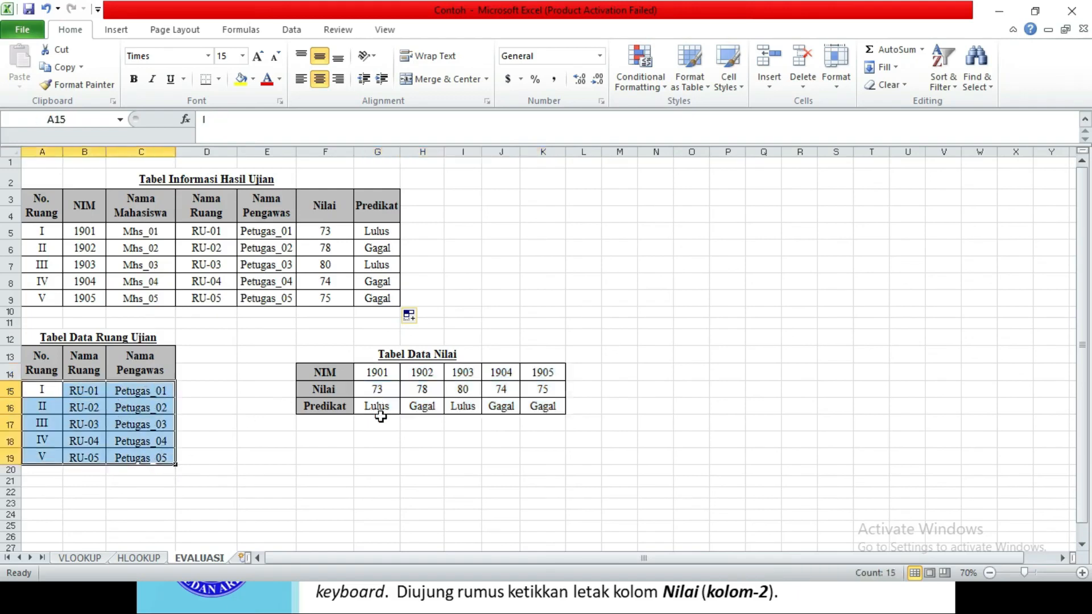
pyautogui.moveTo(371, 373); pyautogui.dragTo(535, 408)
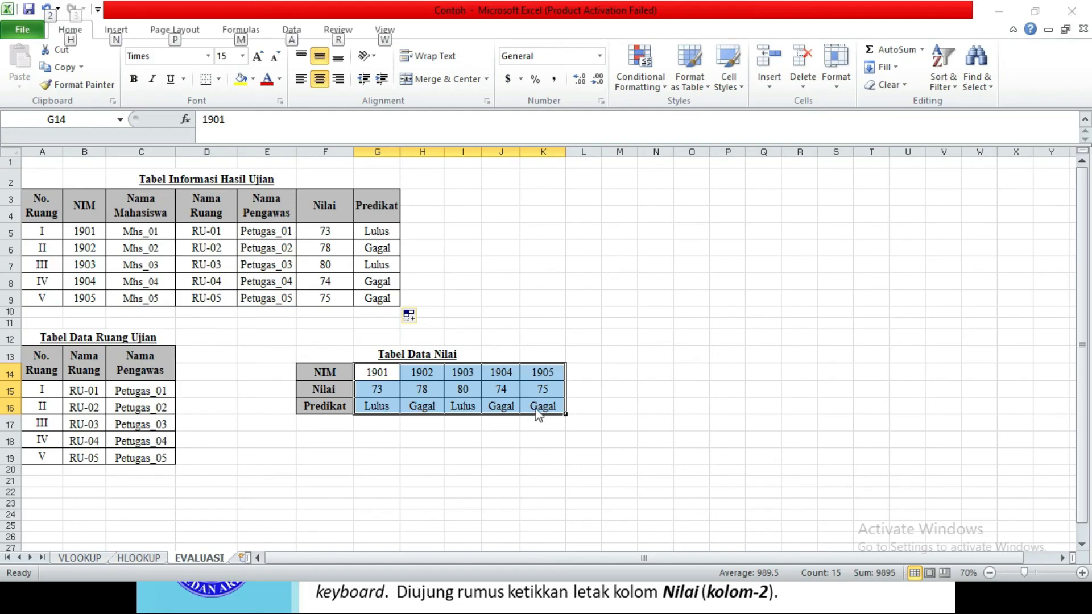
# Step: Switch to the PowerPoint slide show and advance from the HLOOKUP example to the closing slide
pyautogui.hotkey('alt', 'Tab')
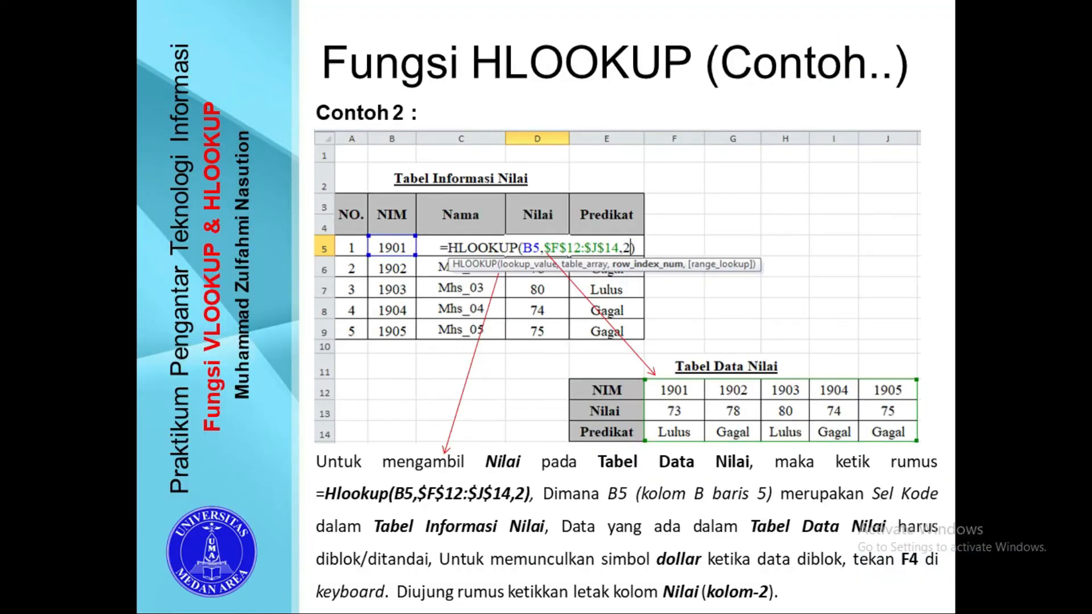
pyautogui.press('Right')
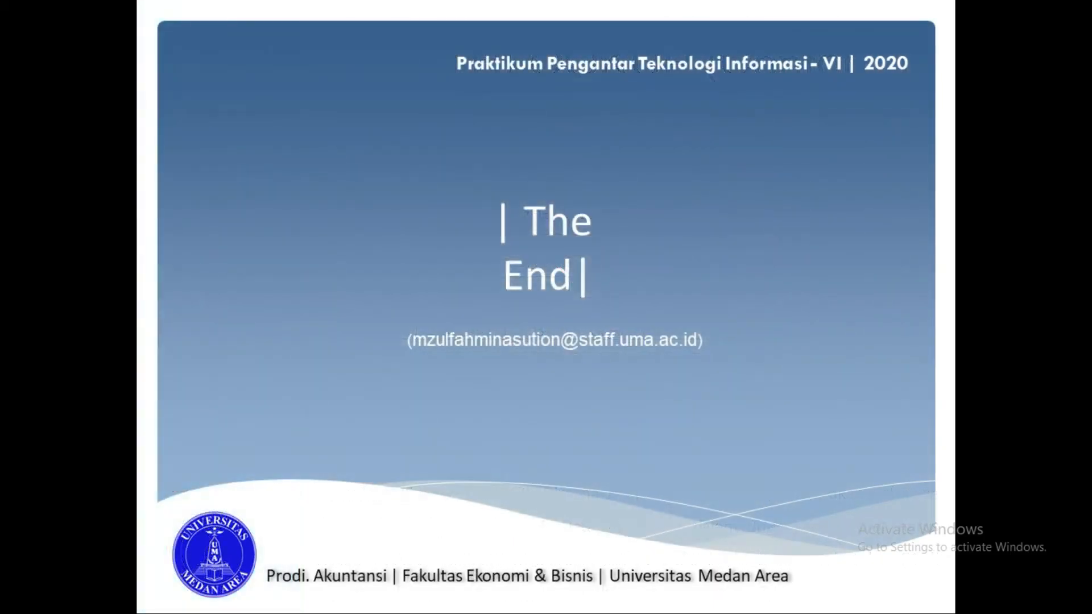